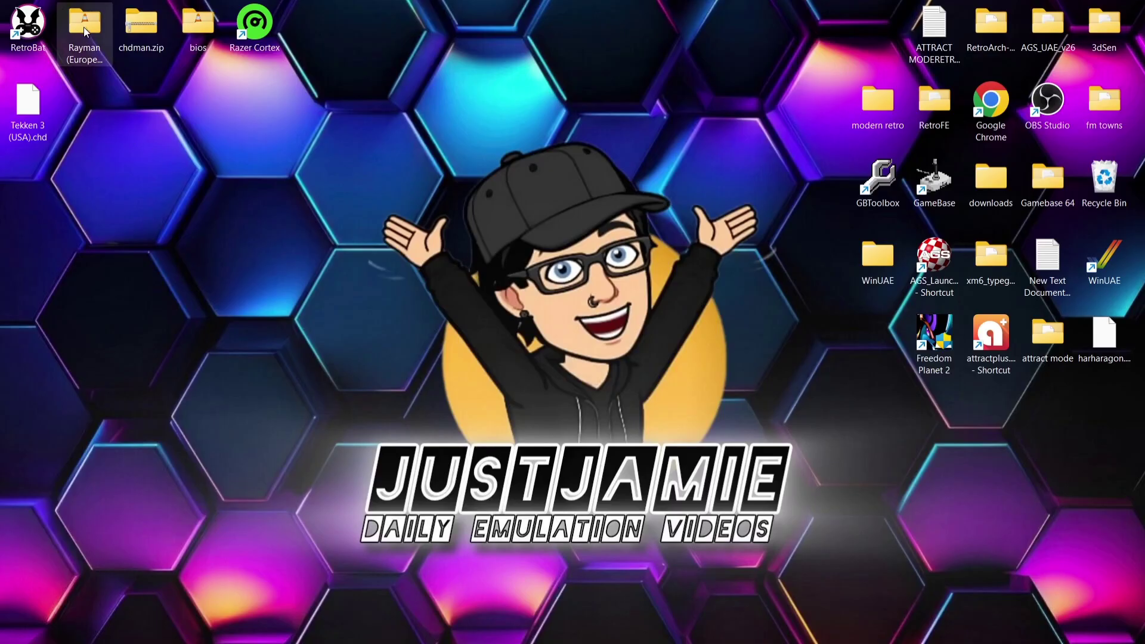
# Step: Examine the track files and the cue file in the Rayman (Europe) (En,Fr,De) folder on the desktop
pyautogui.doubleClick(84, 29)
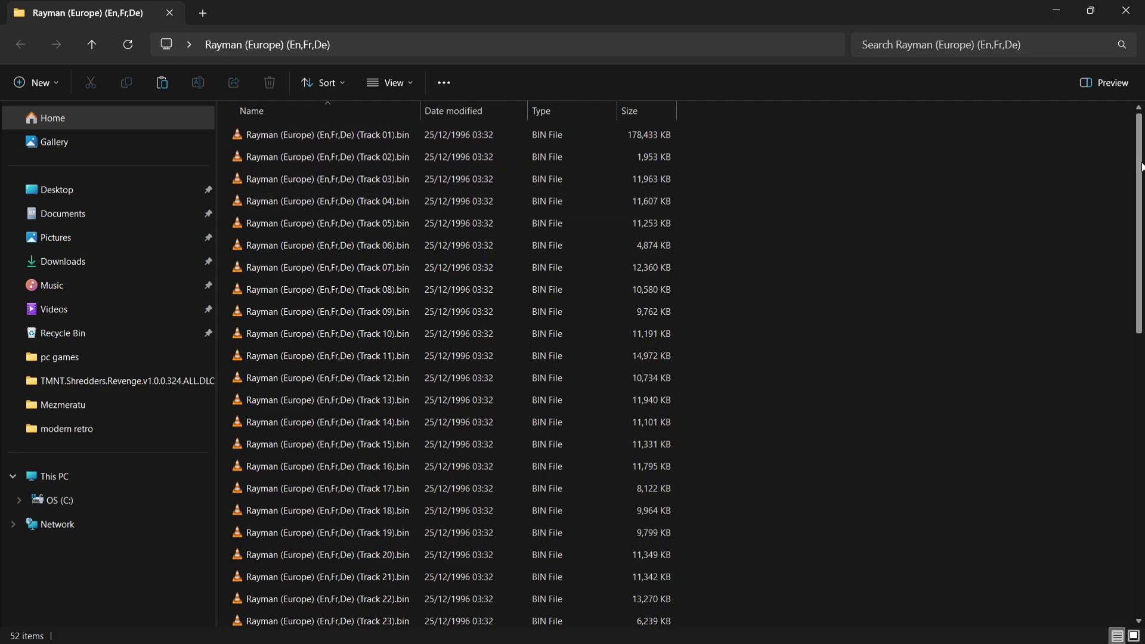
pyautogui.scroll(-10, 611, 505)
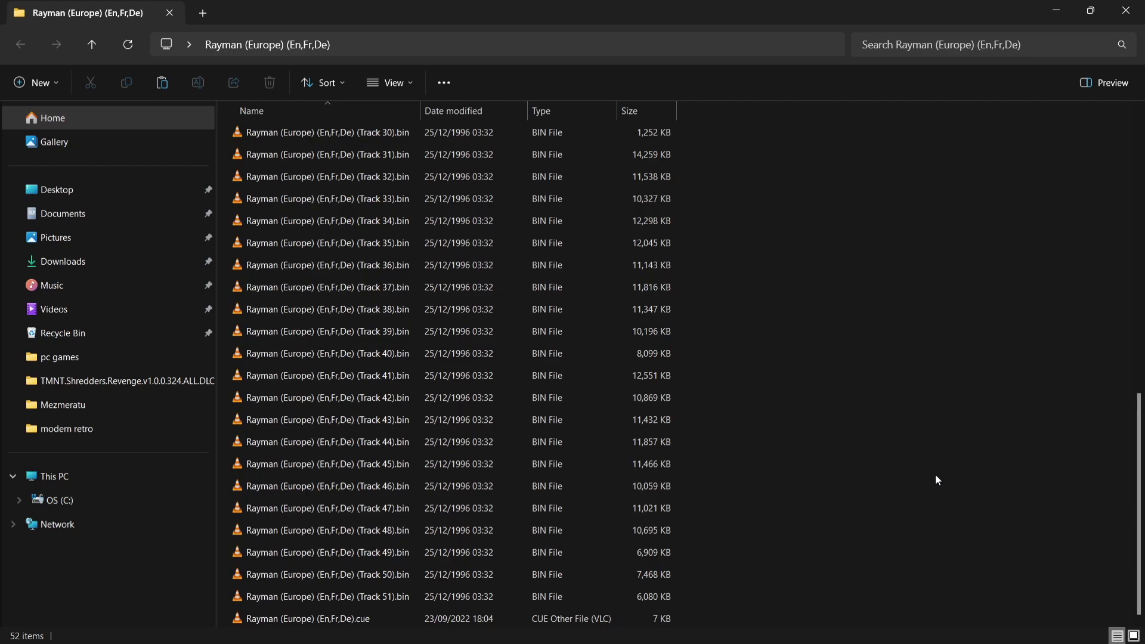
pyautogui.click(1125, 10)
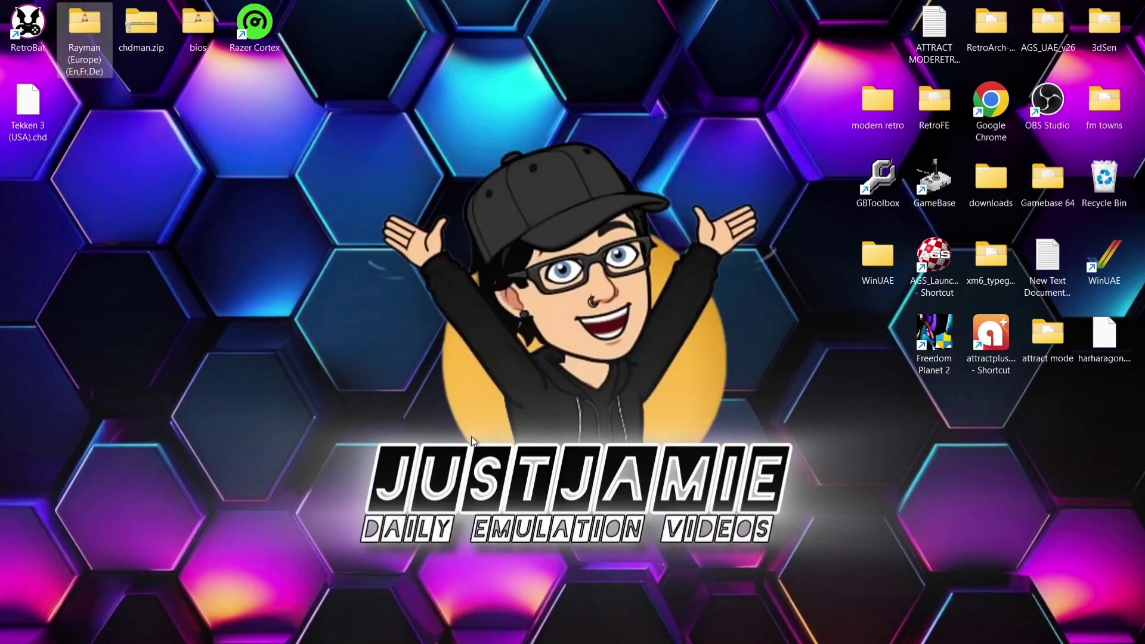
# Step: Switch to Chrome to check the CHDMAN.zip download section on the Recalbox Wiki, and return to the desktop
pyautogui.click(689, 626)
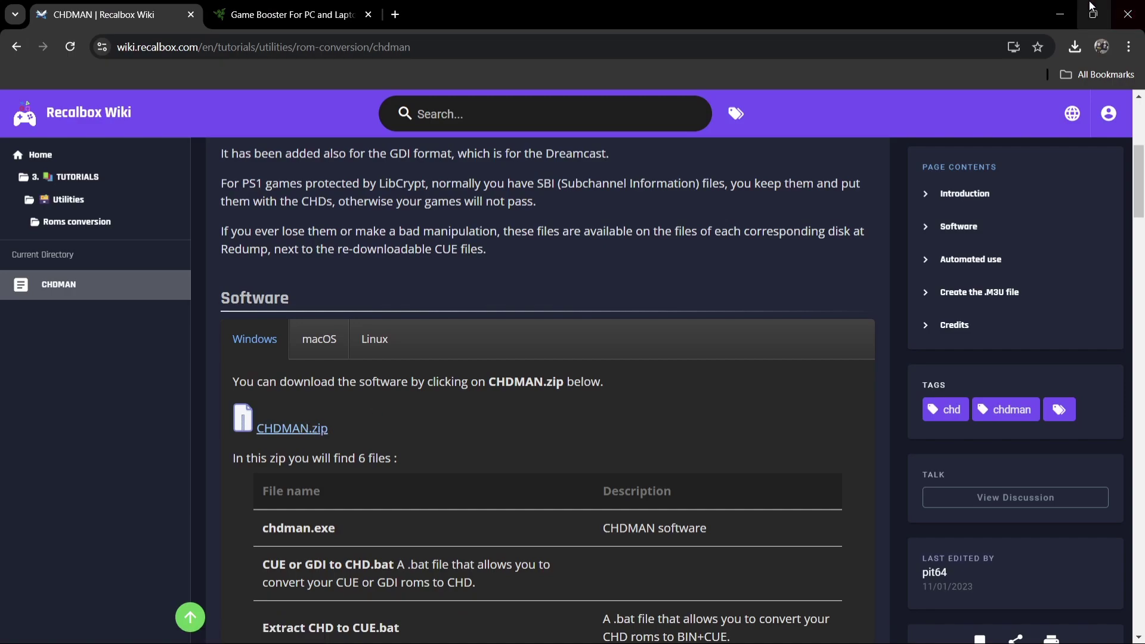
pyautogui.click(1059, 14)
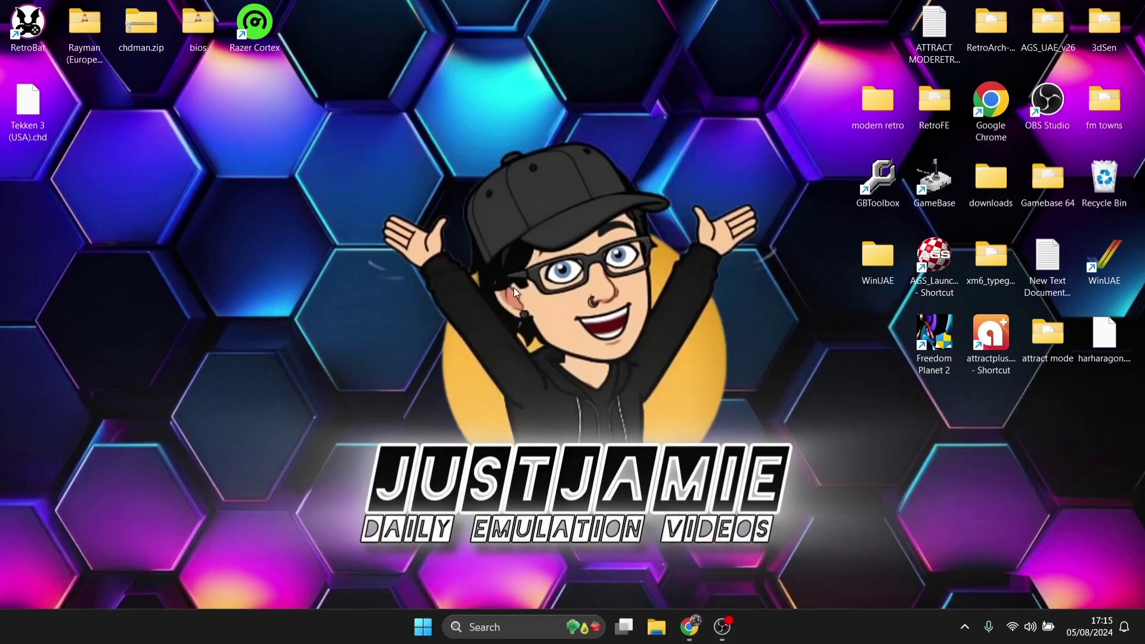
# Step: Copy chdman.exe and CUE-GDI-ISO to CHD.bat from chdman.zip into the Rayman (Europe) (En,Fr,De) folder
pyautogui.doubleClick(133, 36)
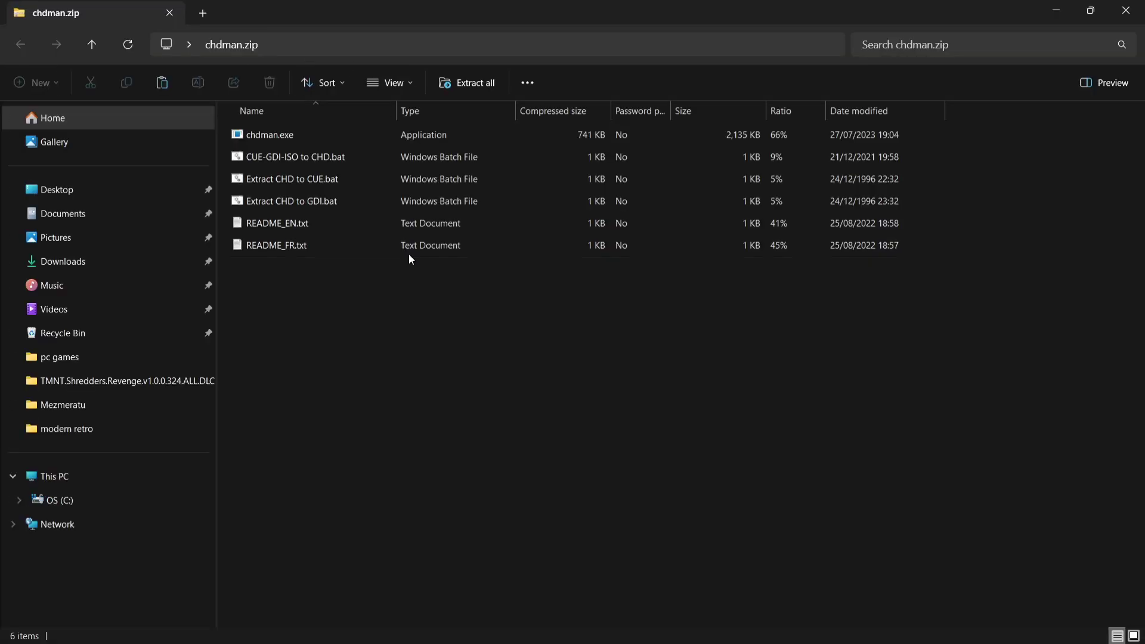
pyautogui.doubleClick(502, 5)
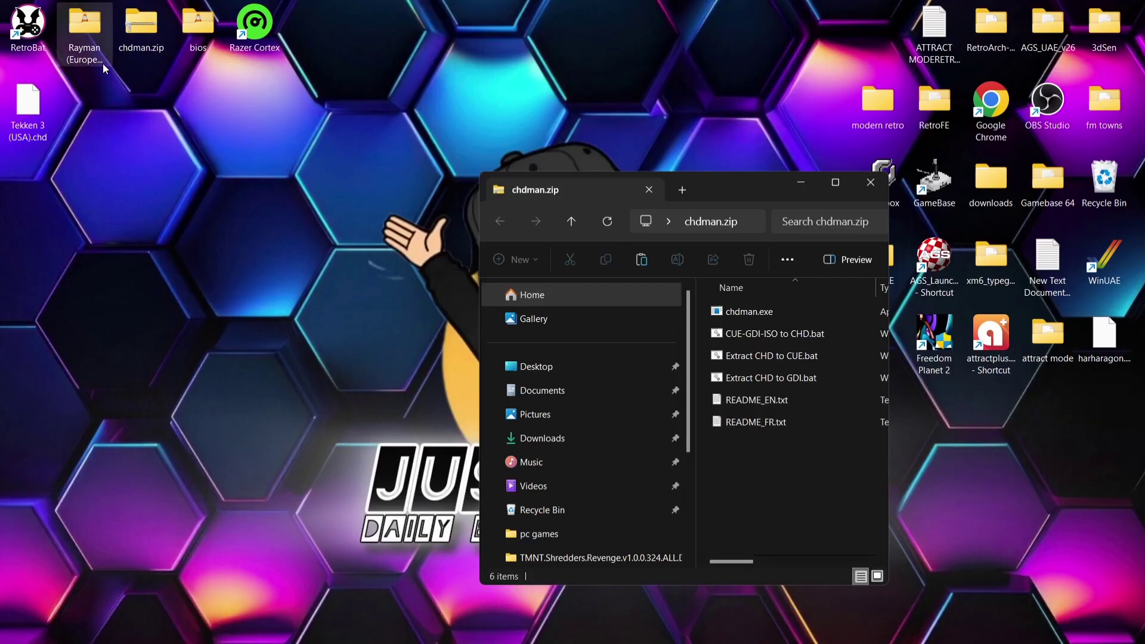
pyautogui.doubleClick(84, 27)
pyautogui.doubleClick(805, 5)
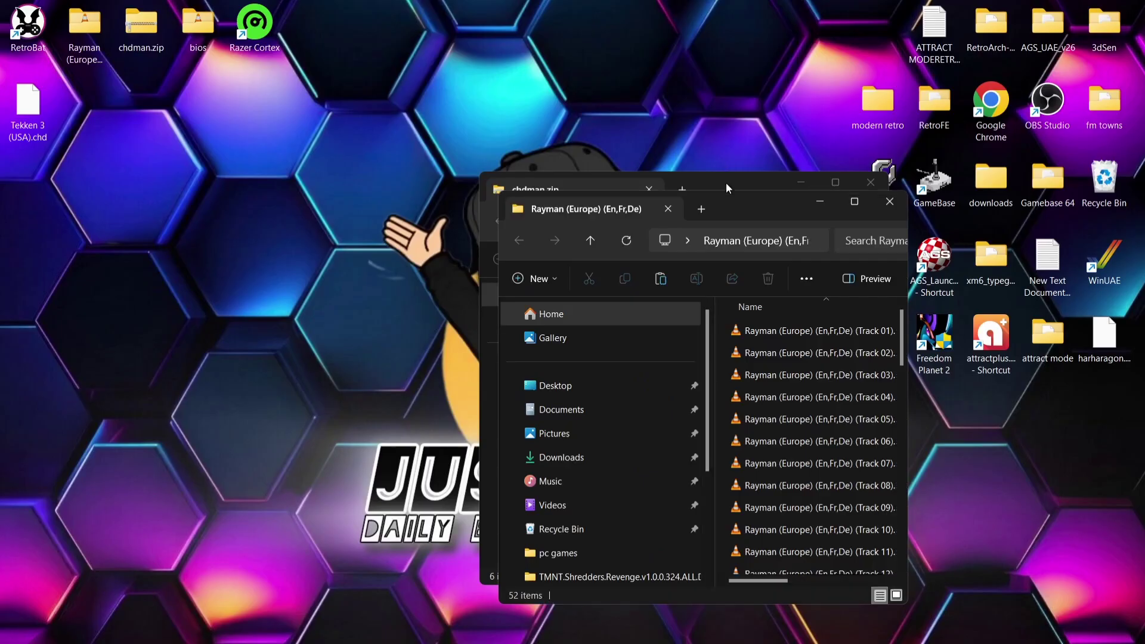
pyautogui.moveTo(756, 213); pyautogui.dragTo(312, 81)
pyautogui.click(766, 310)
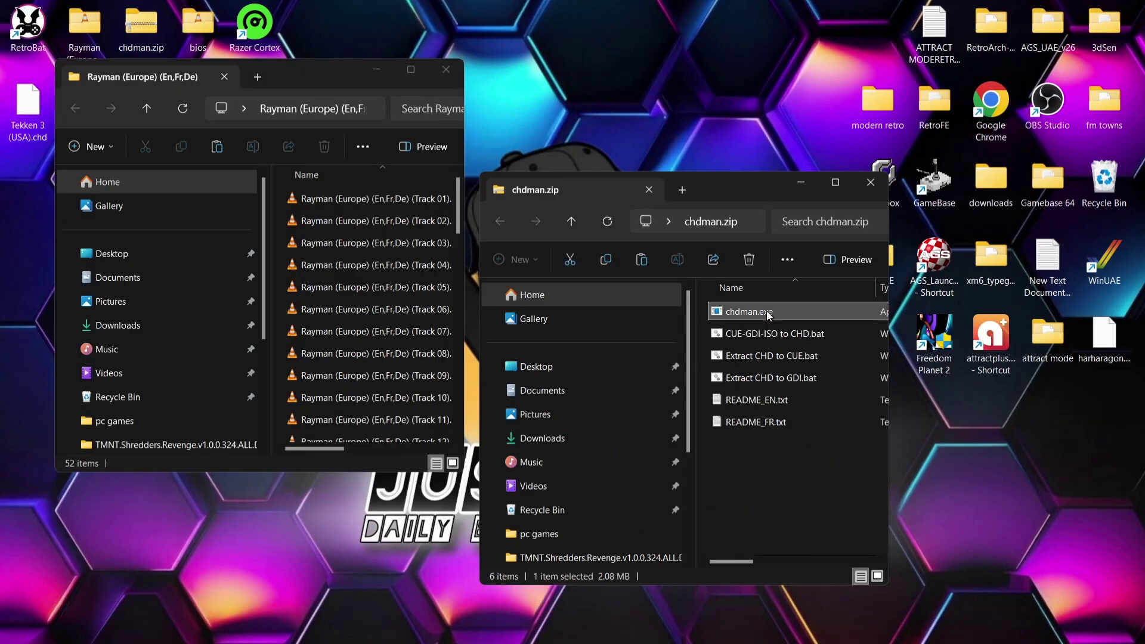
pyautogui.keyDown('ctrl'); pyautogui.click(765, 334); pyautogui.keyUp('ctrl')
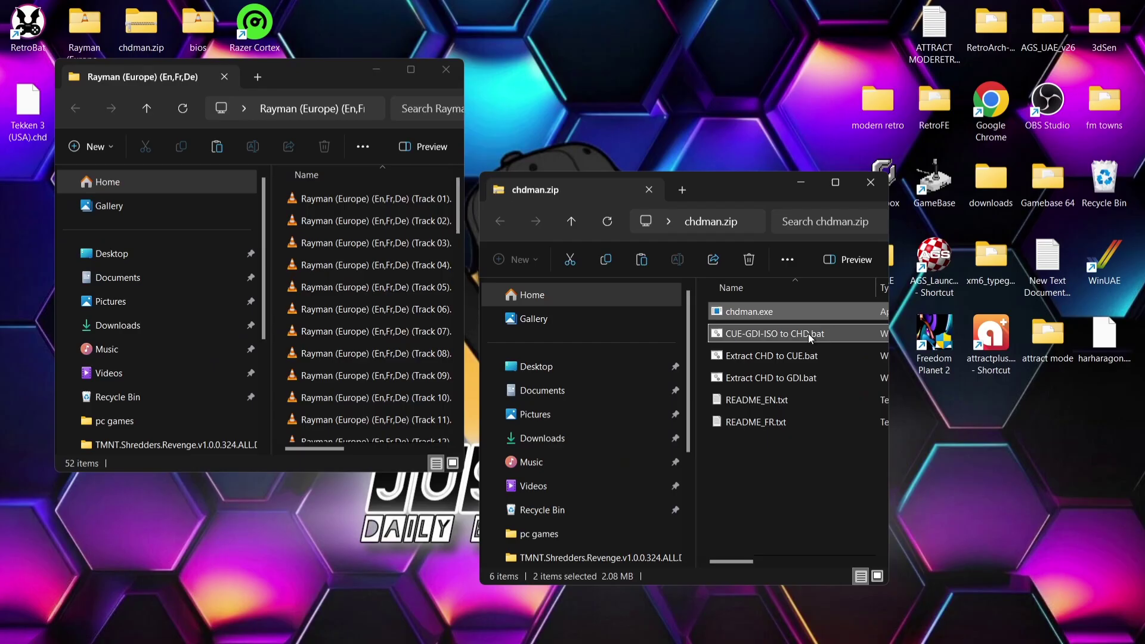
pyautogui.moveTo(741, 273); pyautogui.dragTo(281, 286)
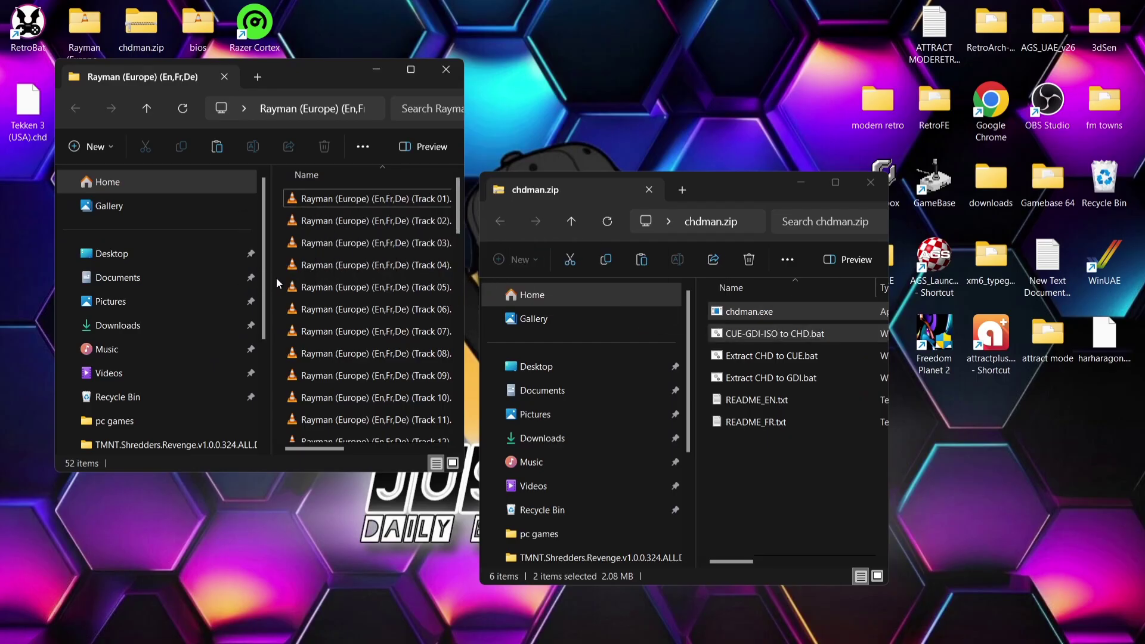
# Step: Run CUE-GDI-ISO to CHD.bat in the Rayman folder to convert the game to a single CHD file
pyautogui.doubleClick(335, 67)
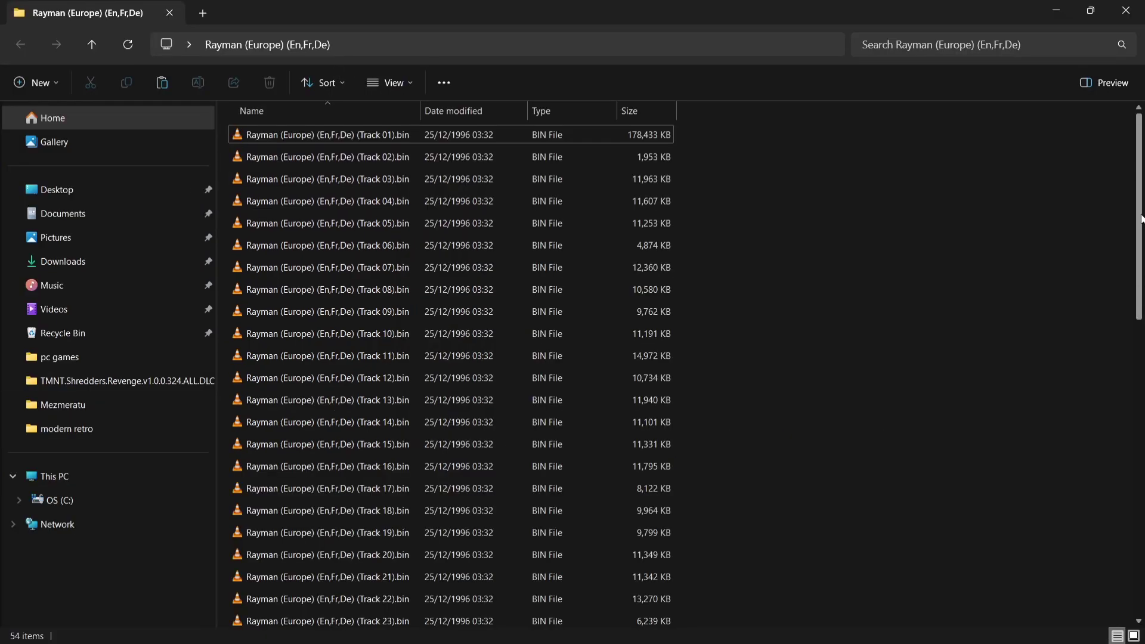
pyautogui.moveTo(1141, 219); pyautogui.dragTo(1140, 512)
pyautogui.click(324, 575)
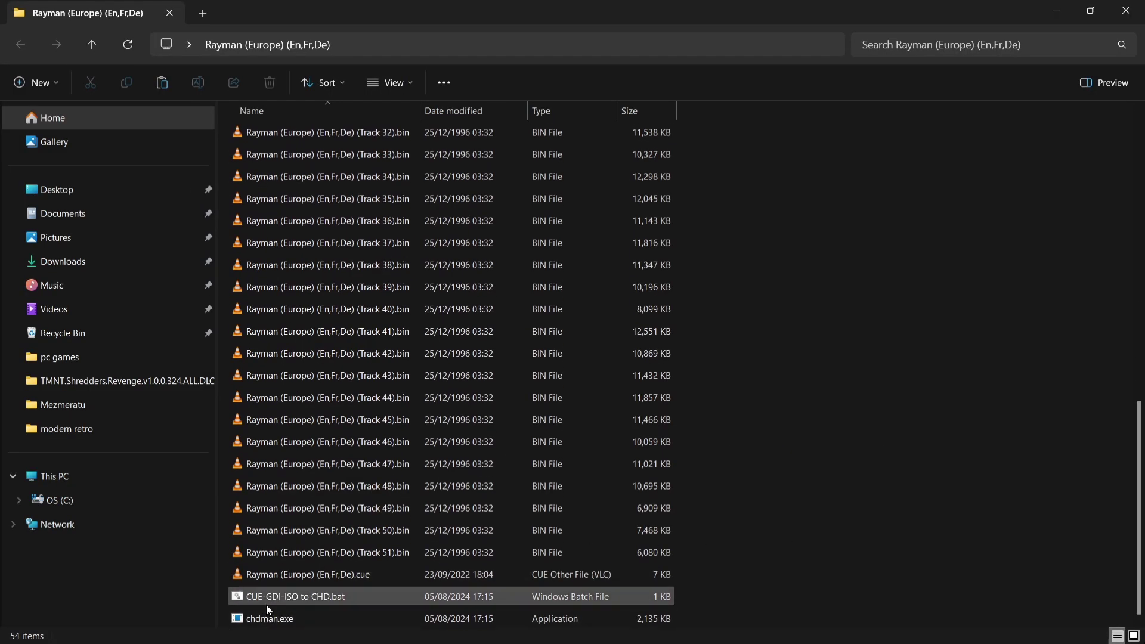
pyautogui.doubleClick(313, 596)
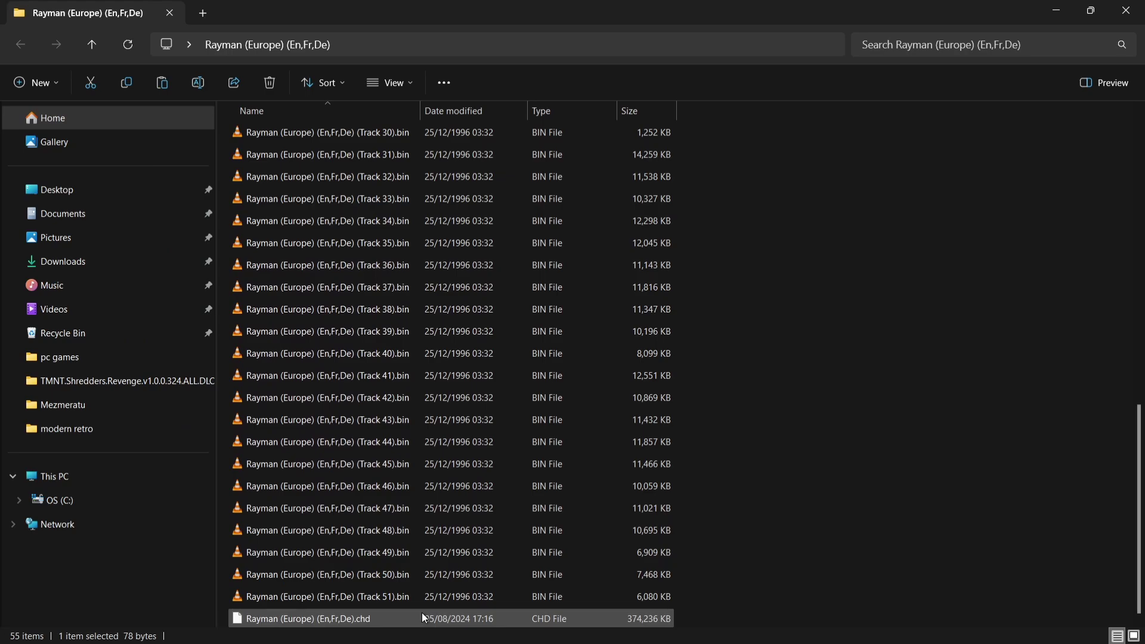
# Step: Move Rayman (Europe) (En,Fr,De).chd out to the desktop and delete the original Rayman folder
pyautogui.doubleClick(649, 3)
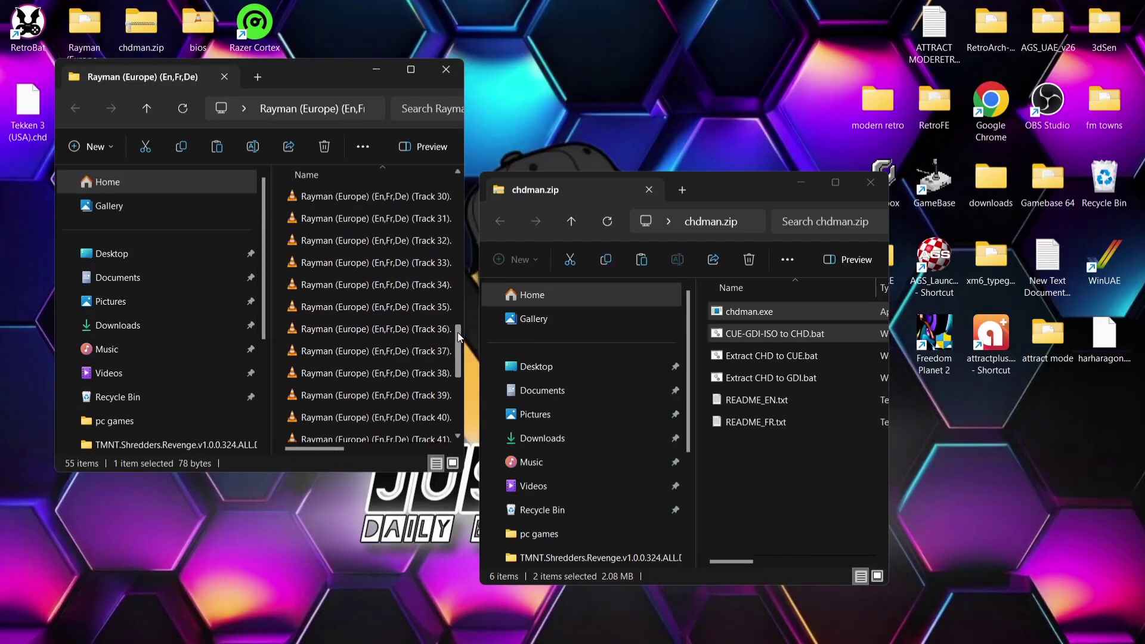
pyautogui.moveTo(457, 332); pyautogui.dragTo(464, 421)
pyautogui.moveTo(354, 414)
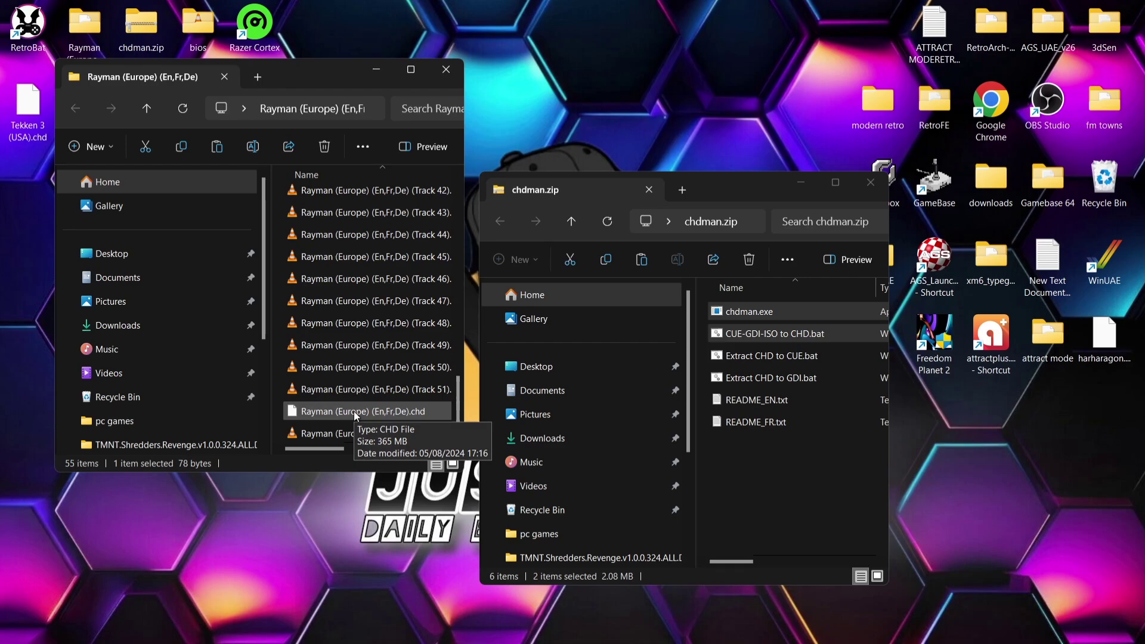
pyautogui.click(354, 415)
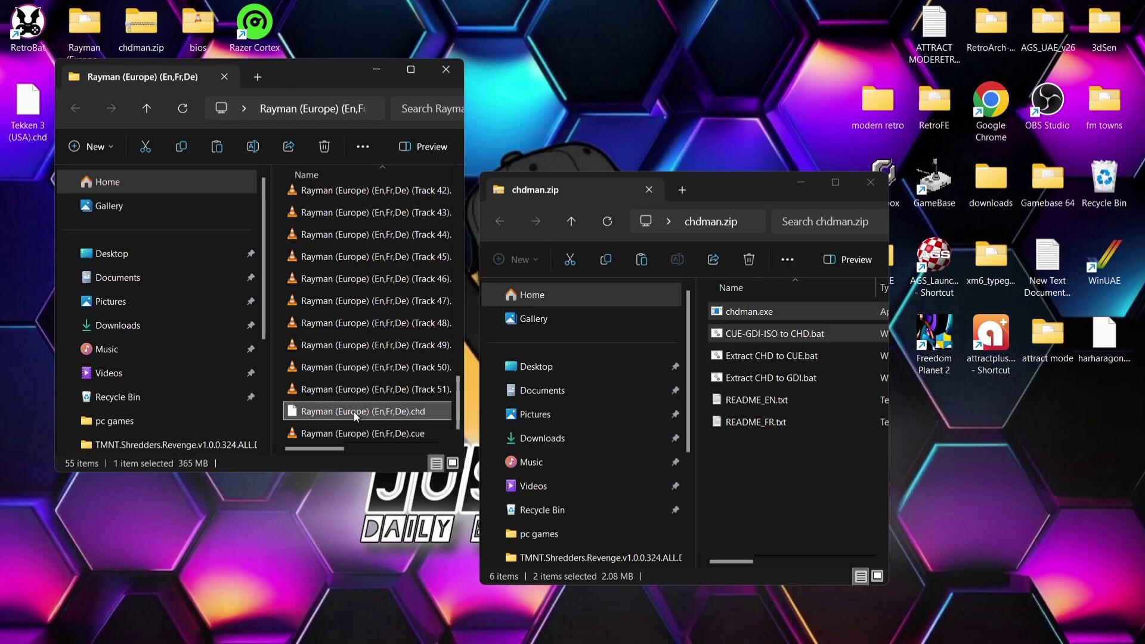
pyautogui.moveTo(354, 415); pyautogui.dragTo(309, 552)
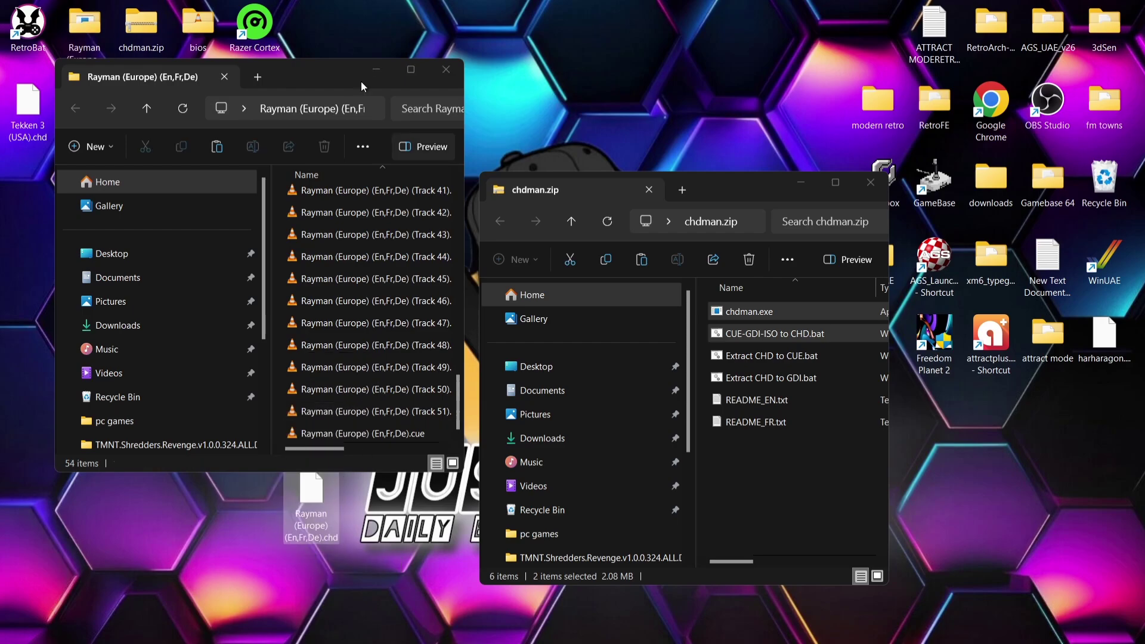
pyautogui.click(446, 69)
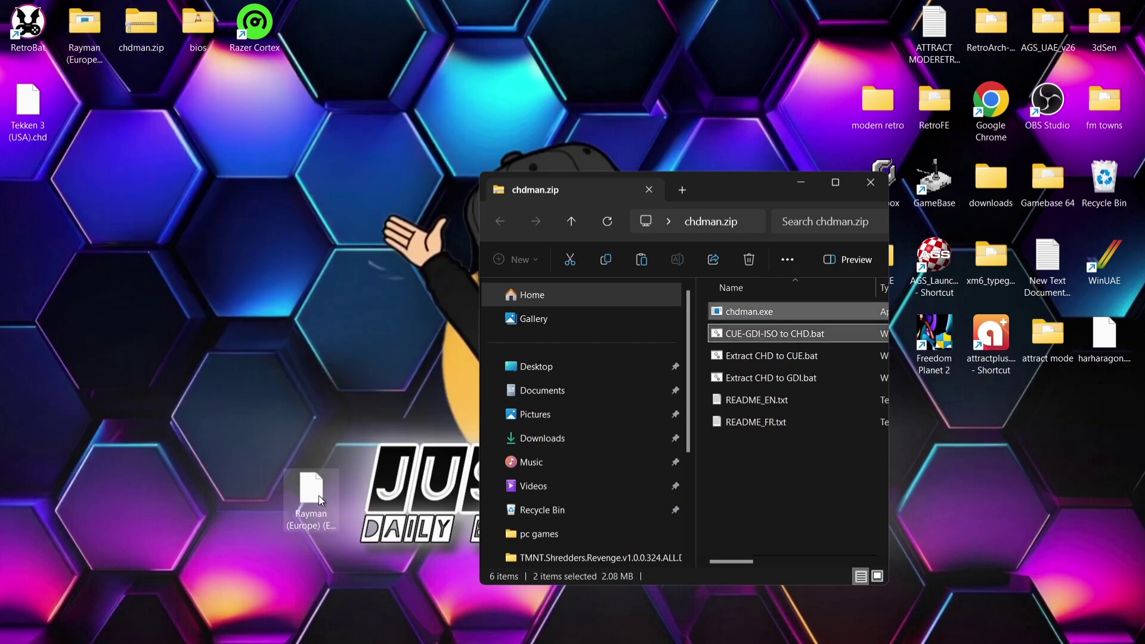
pyautogui.rightClick(91, 29)
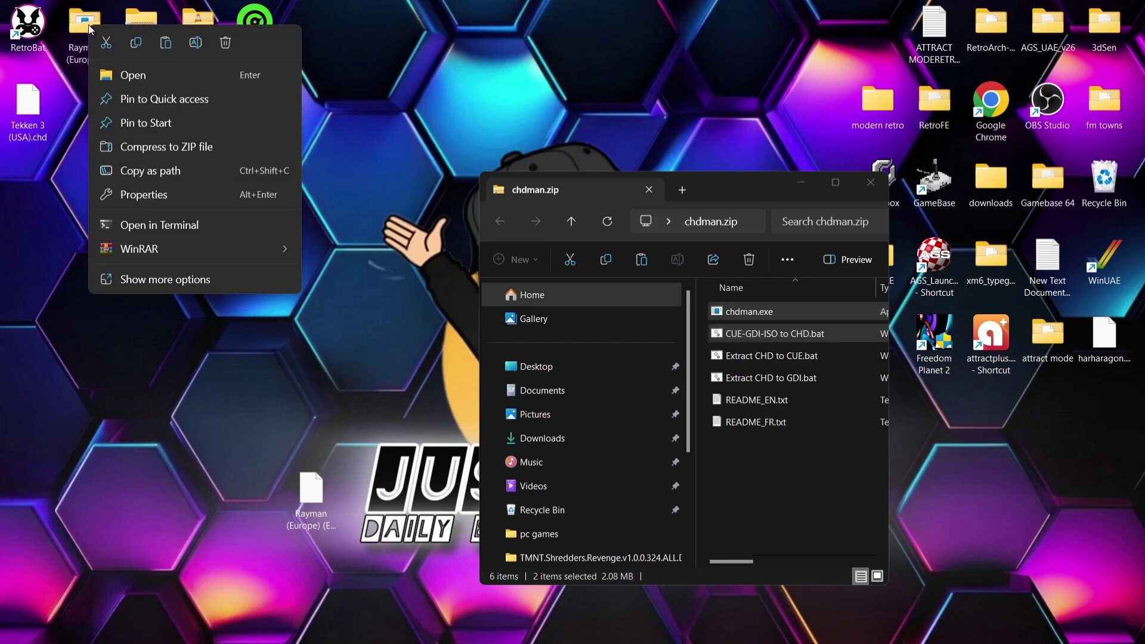
pyautogui.click(226, 42)
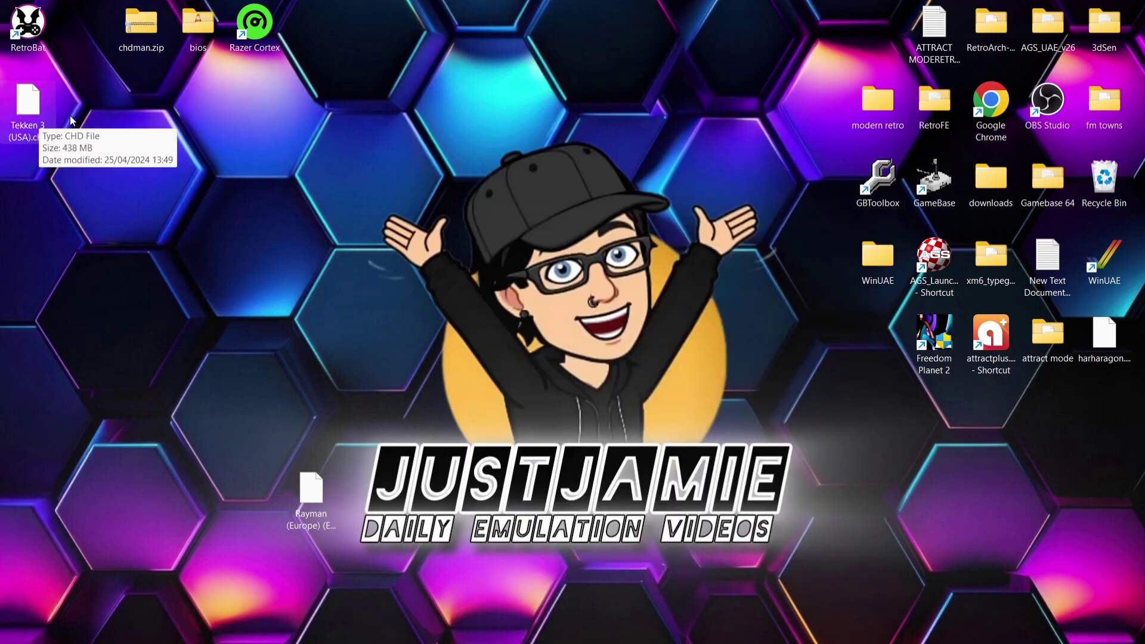
# Step: Move the Rayman and Tekken 3 CHD files from the desktop into the psx folder under RetroBat's roms
pyautogui.rightClick(32, 41)
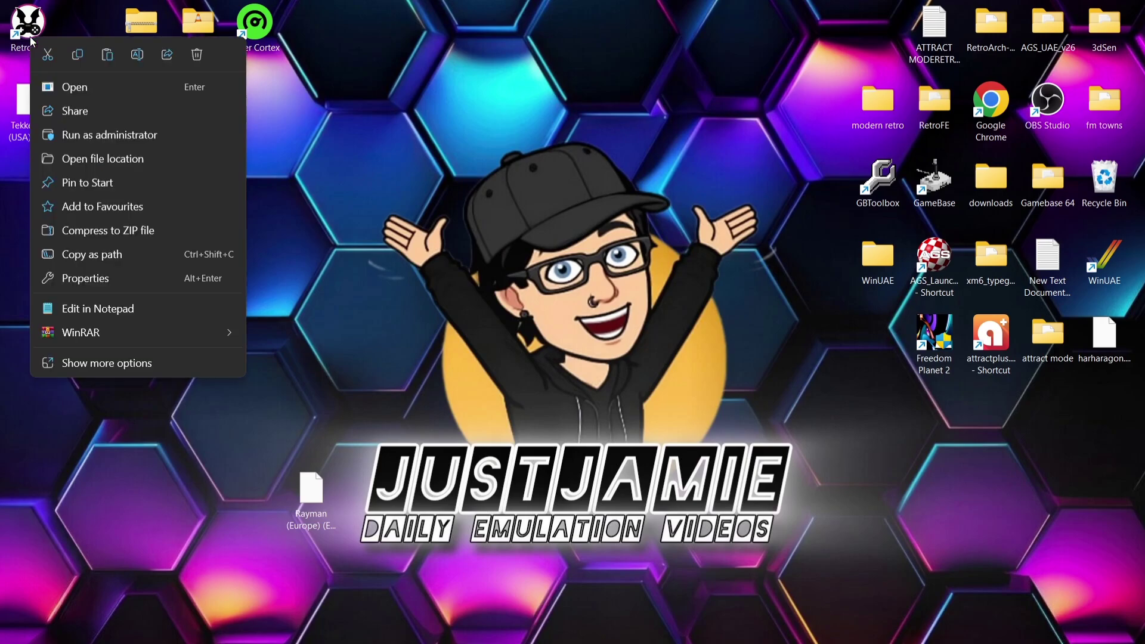
pyautogui.click(102, 158)
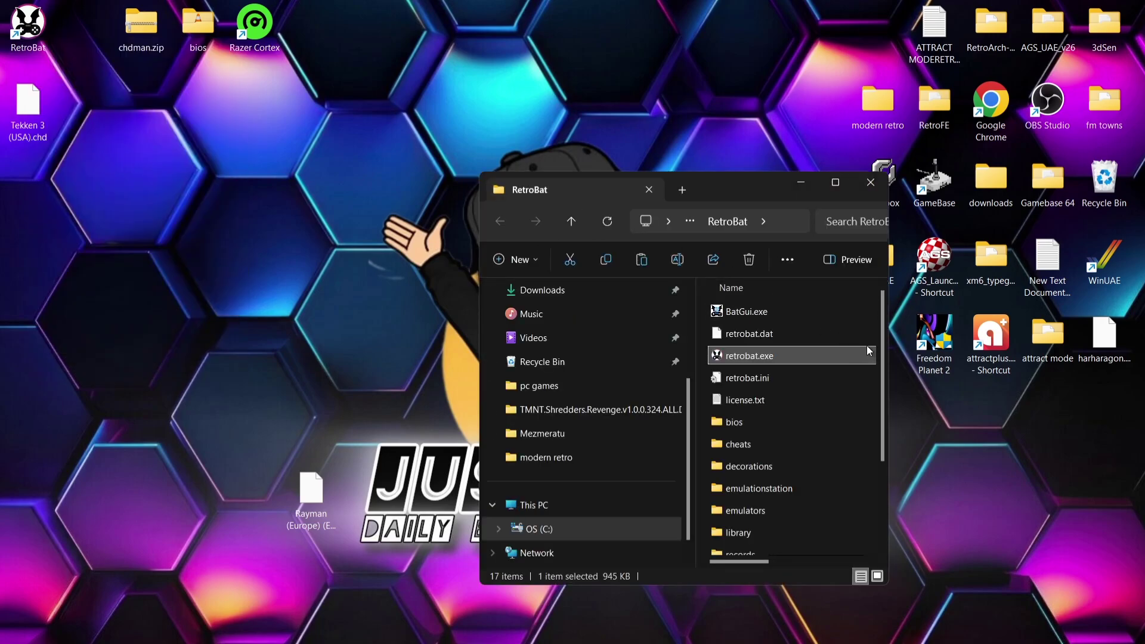
pyautogui.moveTo(881, 337); pyautogui.dragTo(892, 425)
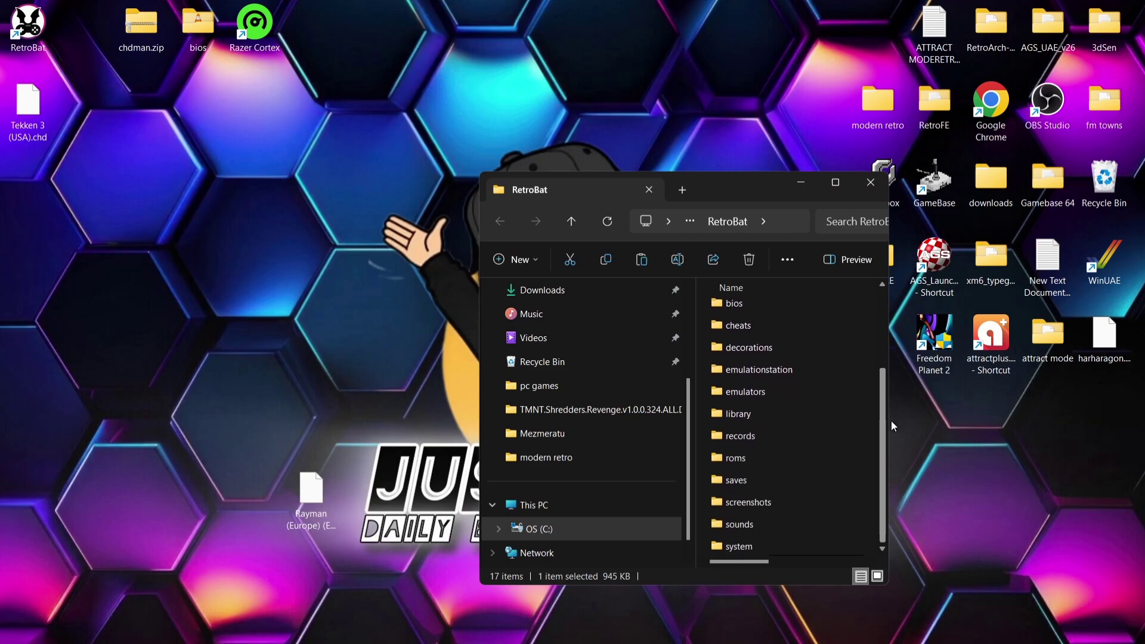
pyautogui.doubleClick(788, 458)
pyautogui.moveTo(881, 298); pyautogui.dragTo(894, 468)
pyautogui.doubleClick(775, 445)
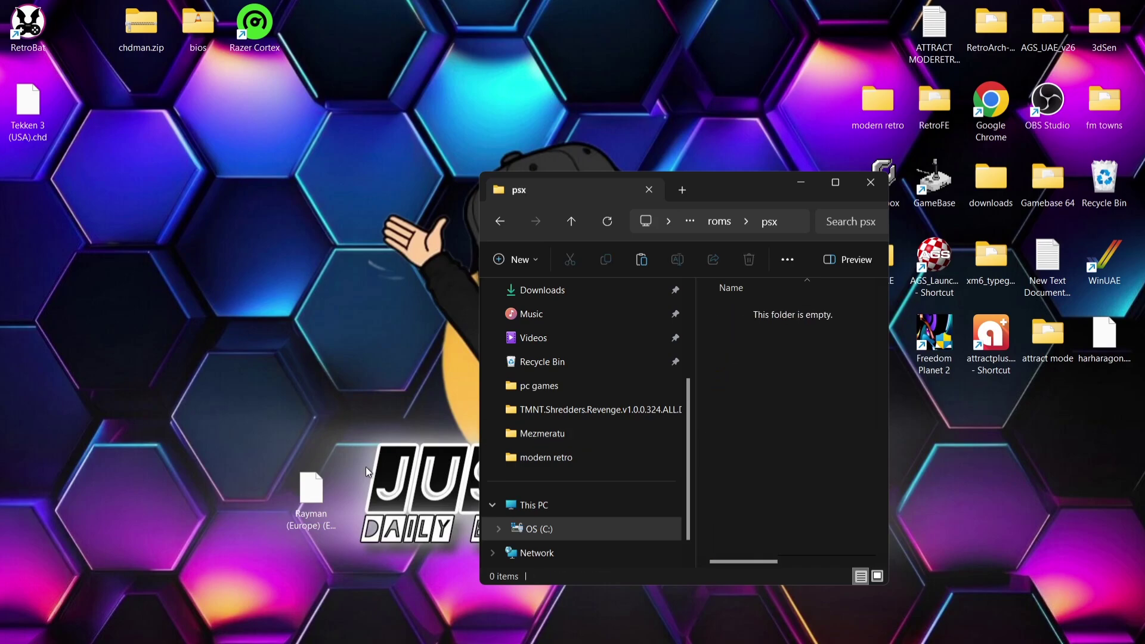
pyautogui.moveTo(313, 488); pyautogui.dragTo(789, 391)
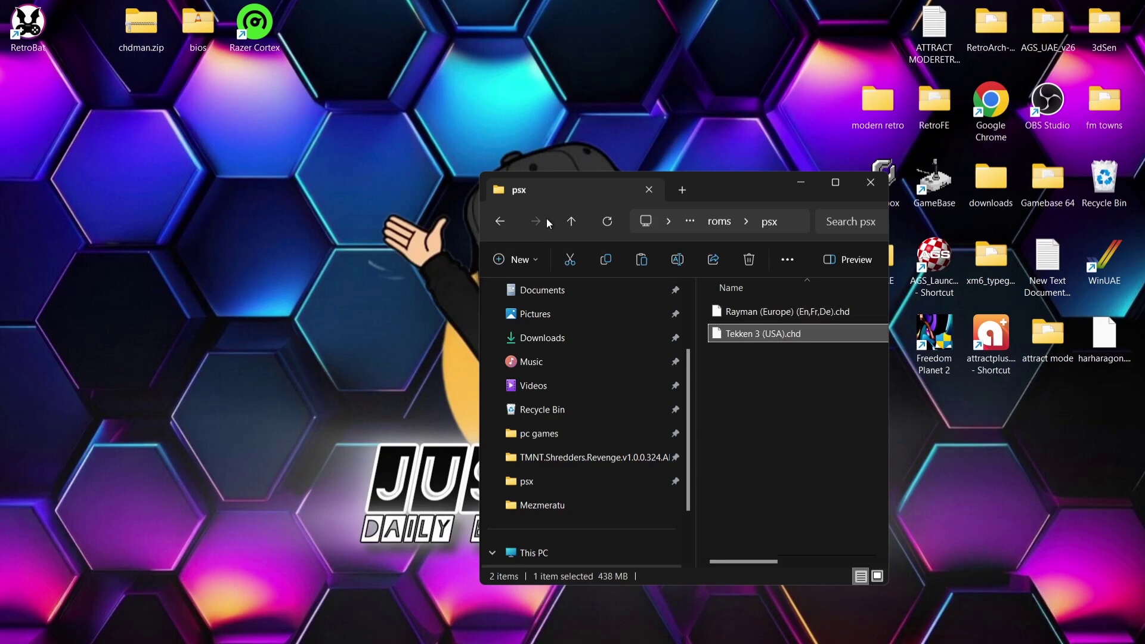
# Step: Transfer the PlayStation BIOS .bin files from the desktop bios folder into the bios folder of the RetroBat installation
pyautogui.click(499, 223)
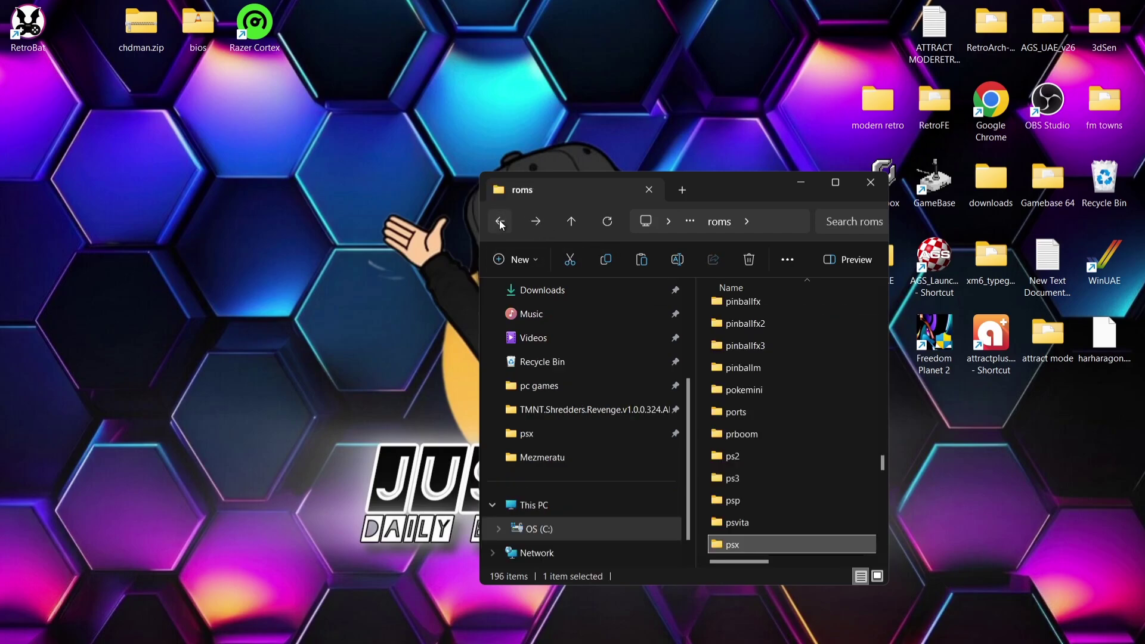
pyautogui.doubleClick(707, 181)
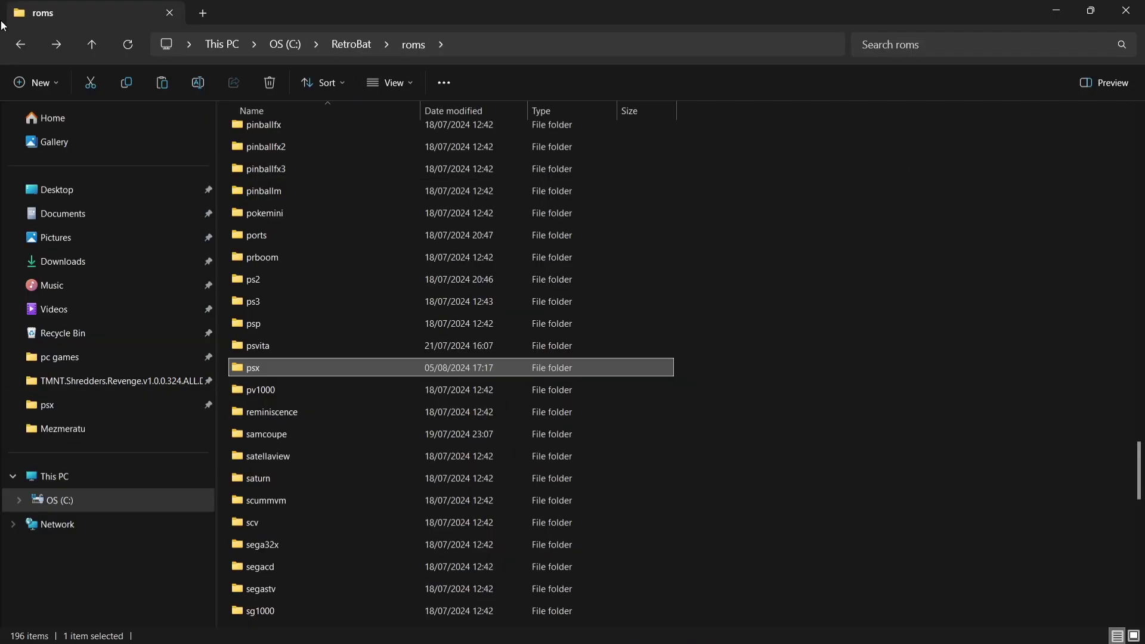
pyautogui.click(19, 48)
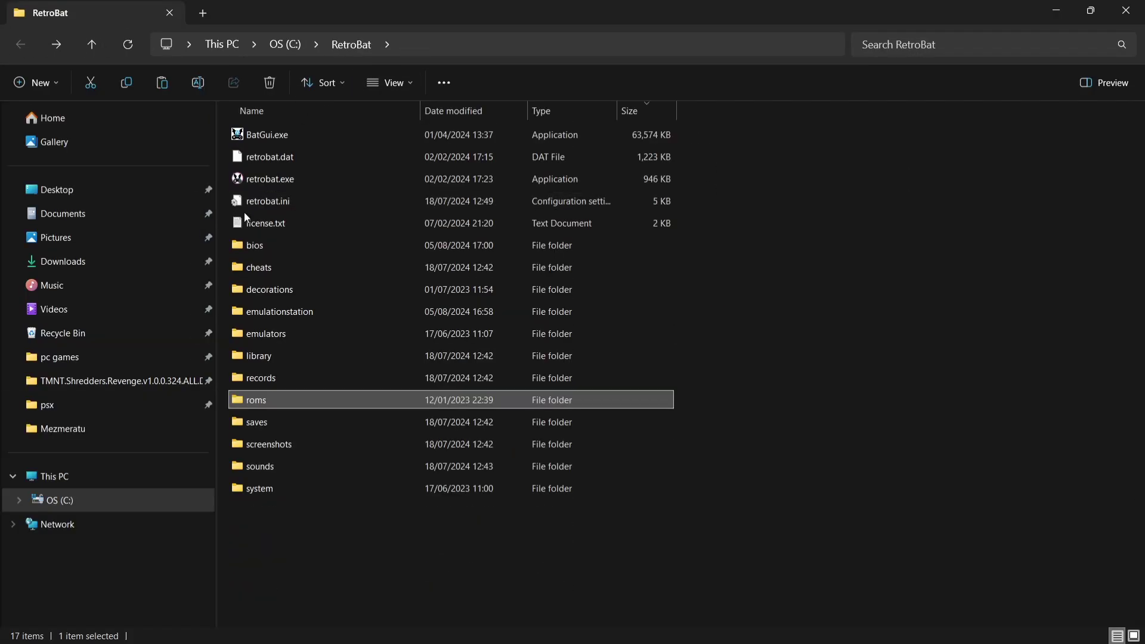
pyautogui.click(287, 238)
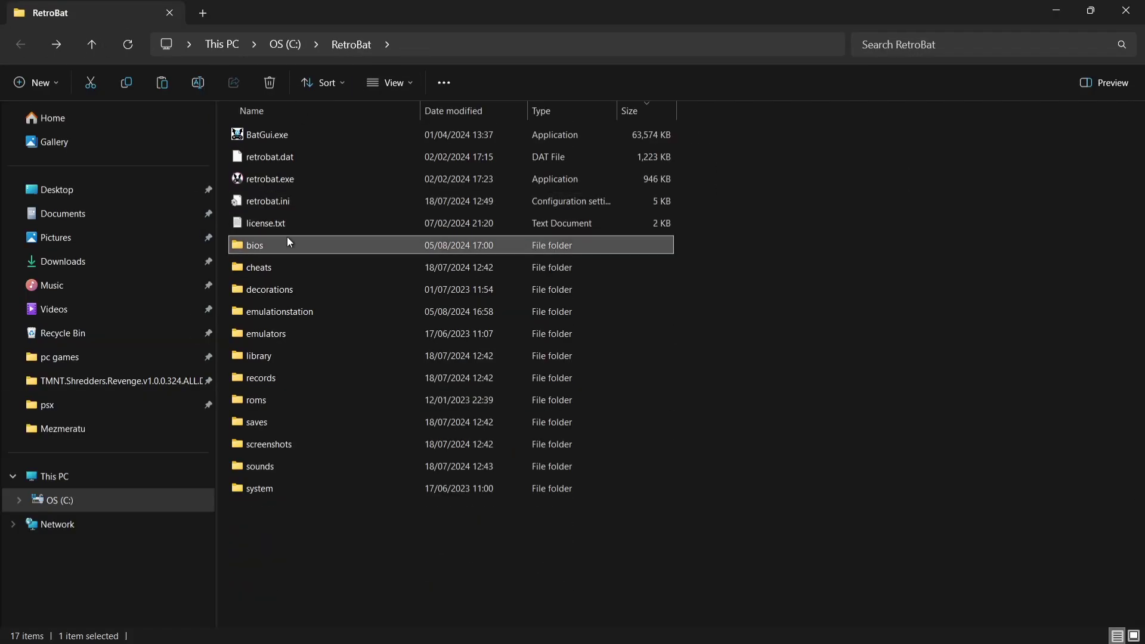
pyautogui.doubleClick(288, 238)
pyautogui.moveTo(1141, 210); pyautogui.dragTo(1141, 392)
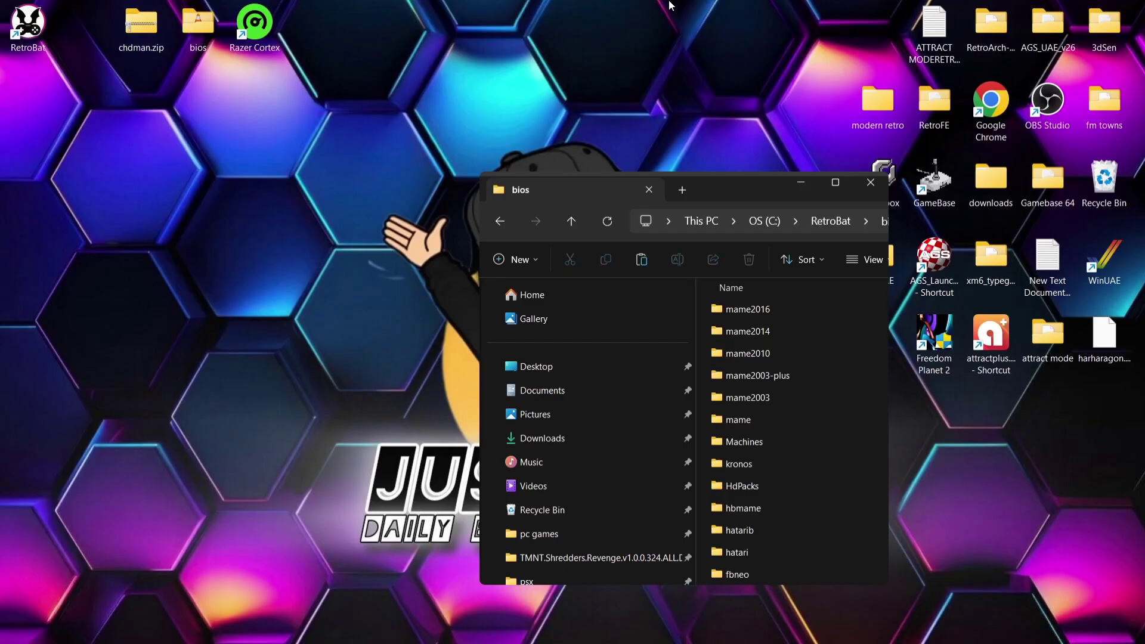
pyautogui.doubleClick(668, 11)
pyautogui.doubleClick(186, 39)
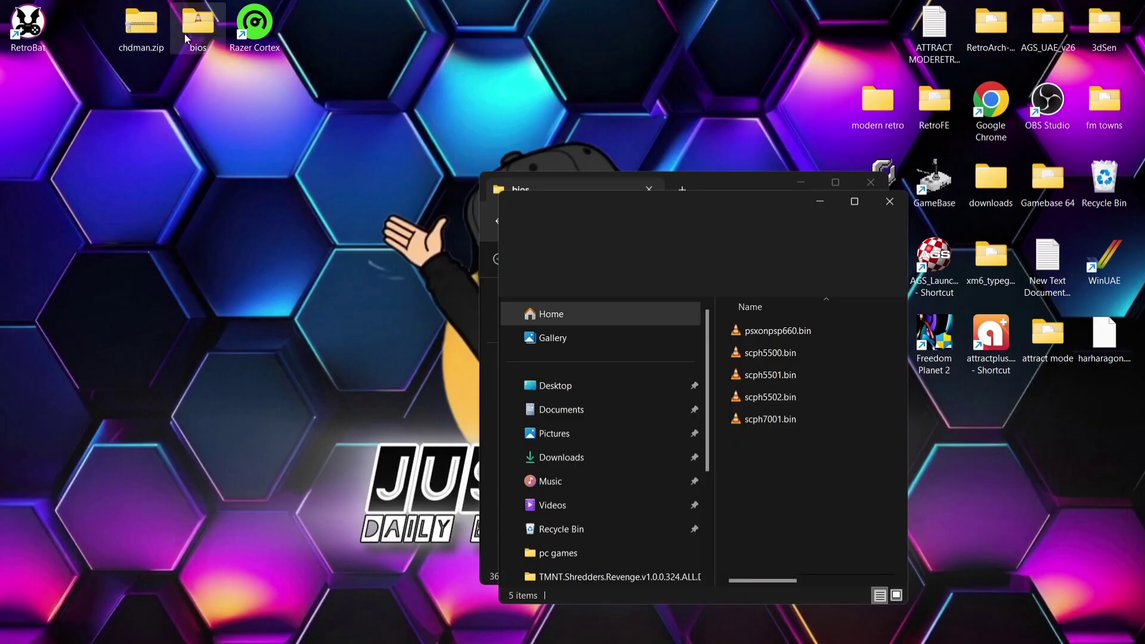
pyautogui.moveTo(746, 209); pyautogui.dragTo(185, 147)
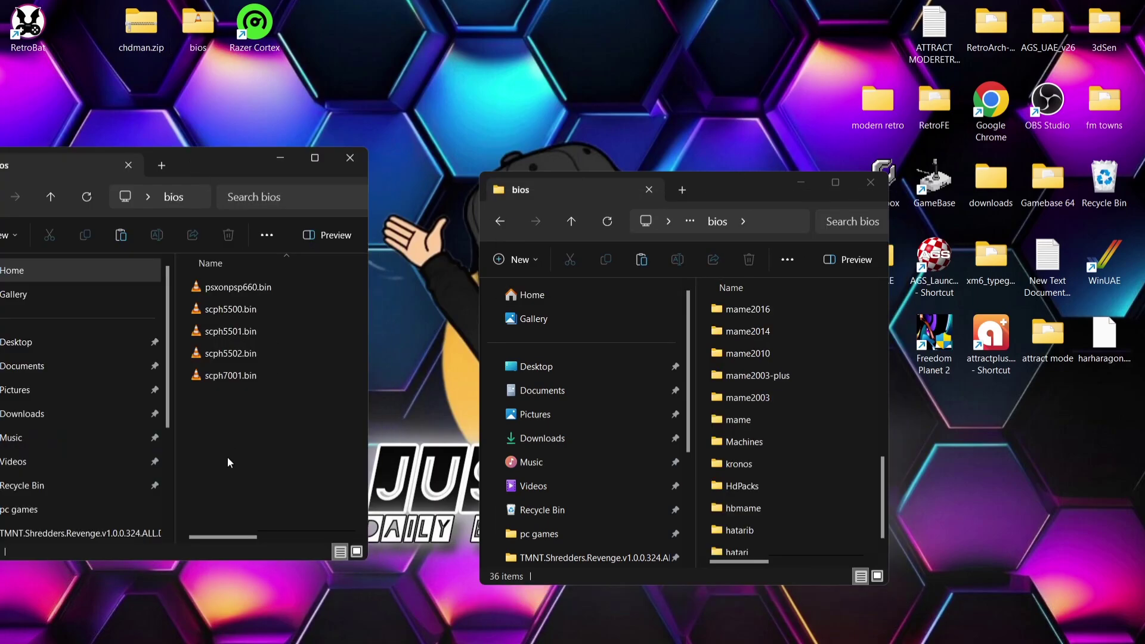
pyautogui.moveTo(232, 463); pyautogui.dragTo(699, 472)
pyautogui.click(870, 181)
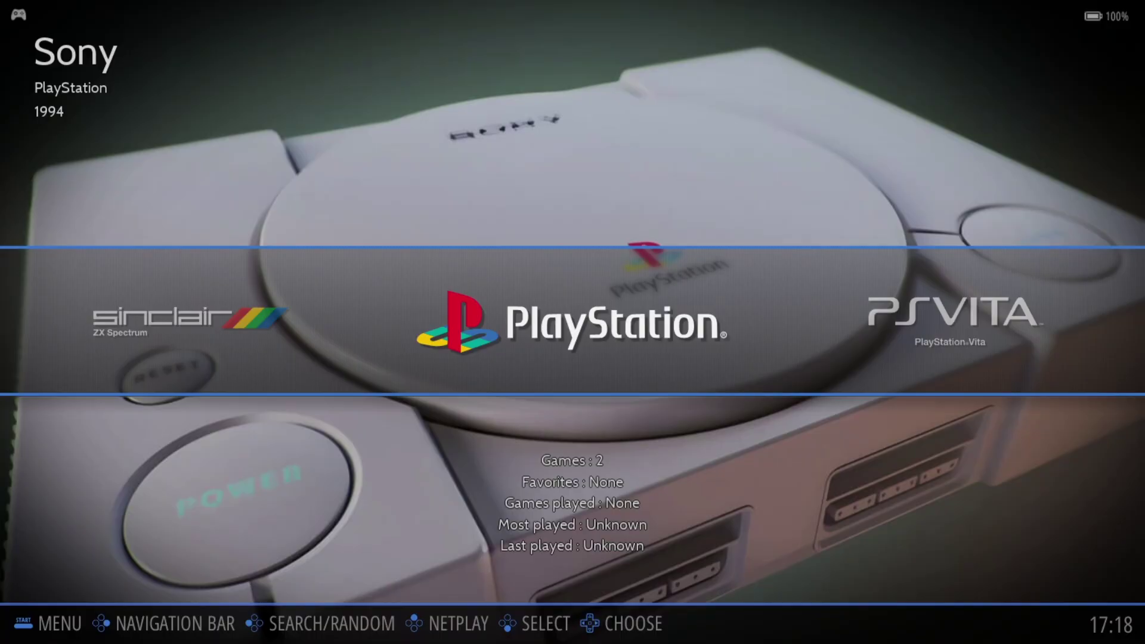
# Step: Open the PlayStation game list in RetroBat
pyautogui.press('Return')
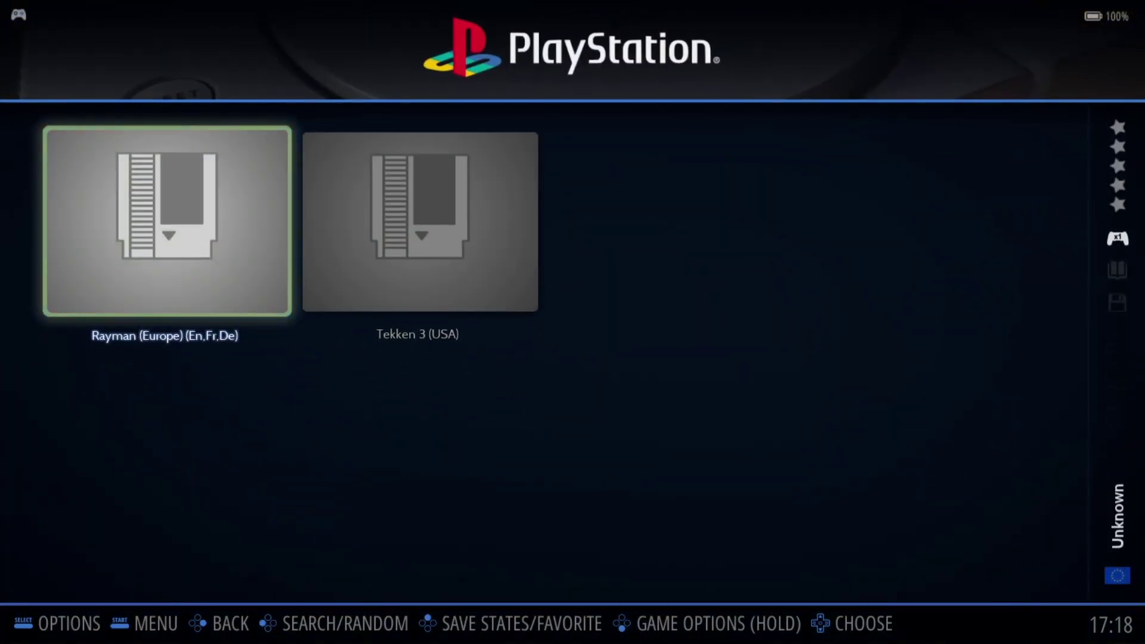
# Step: Open the scraper settings for the PlayStation system
pyautogui.press('Escape')
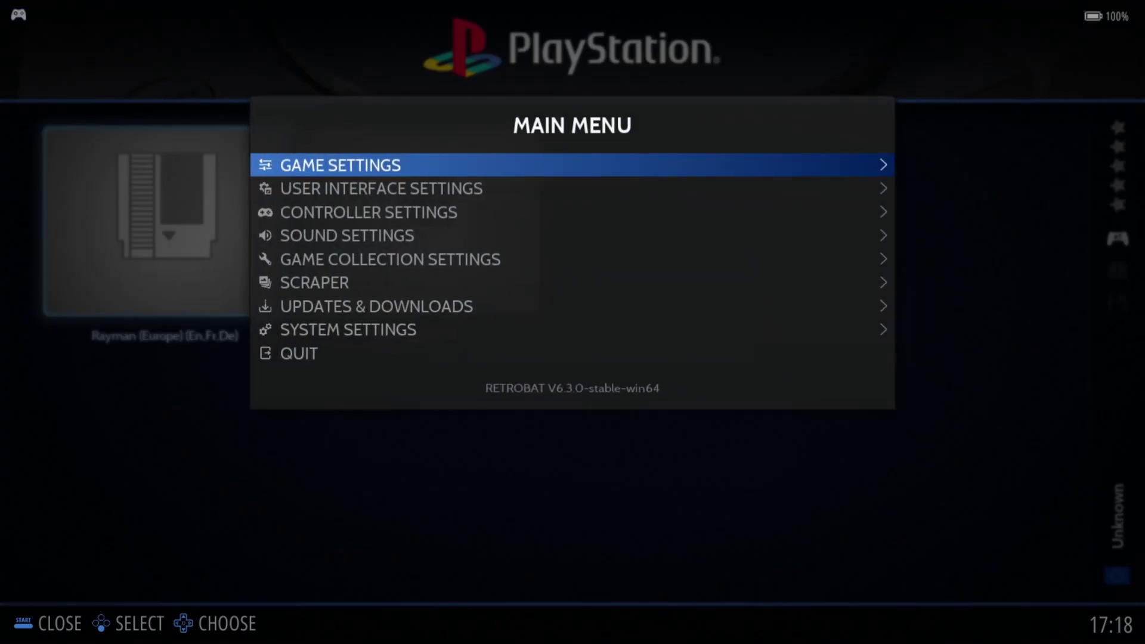
pyautogui.press('Down')
pyautogui.press('Down')
pyautogui.press('Down')
pyautogui.press('Down')
pyautogui.press('Down')
pyautogui.press('Return')
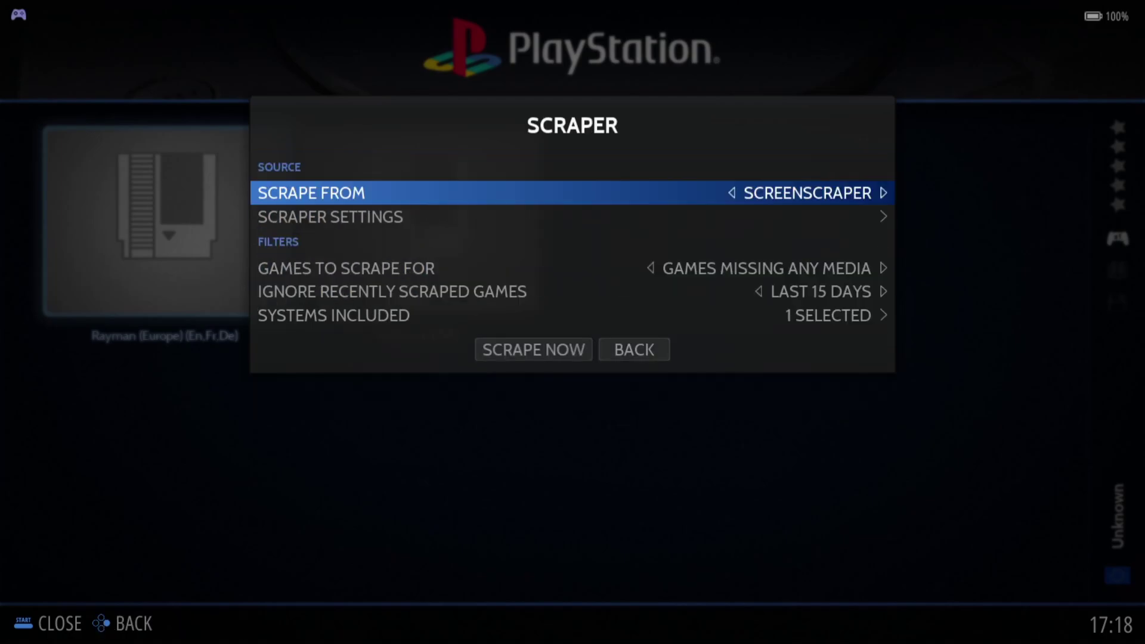
pyautogui.press('Down')
pyautogui.press('Return')
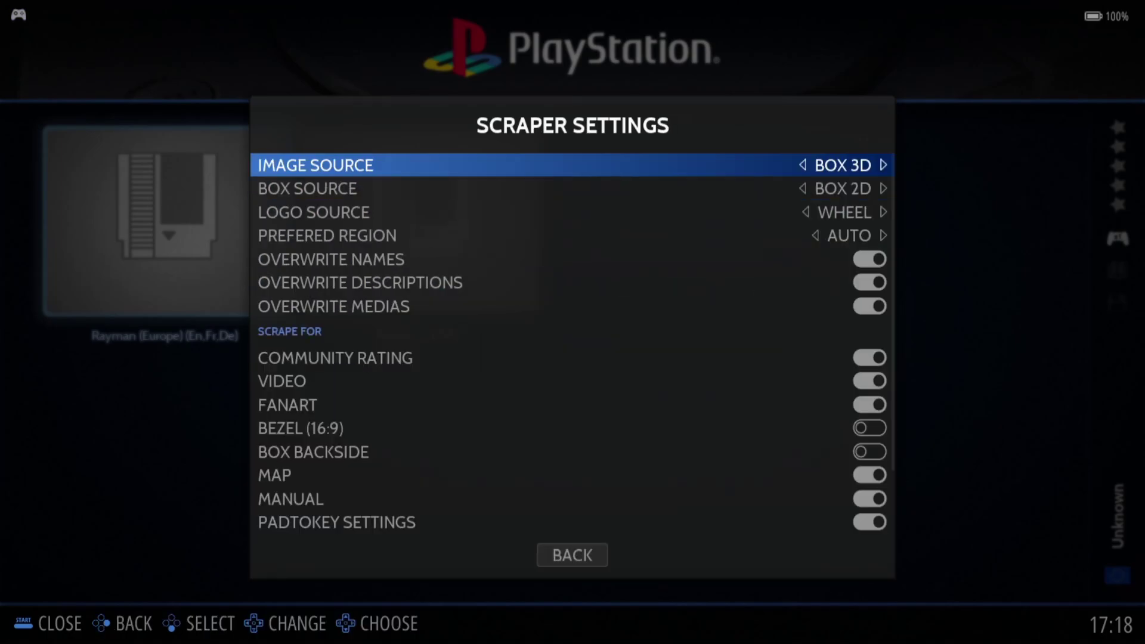
# Step: Review the scraper's image, region, overwrite, media and account options, and return to the scraper page
pyautogui.press('Down')
pyautogui.press('Down')
pyautogui.press('Down')
pyautogui.press('Up')
pyautogui.press('Up')
pyautogui.press('Up')
pyautogui.press('Up')
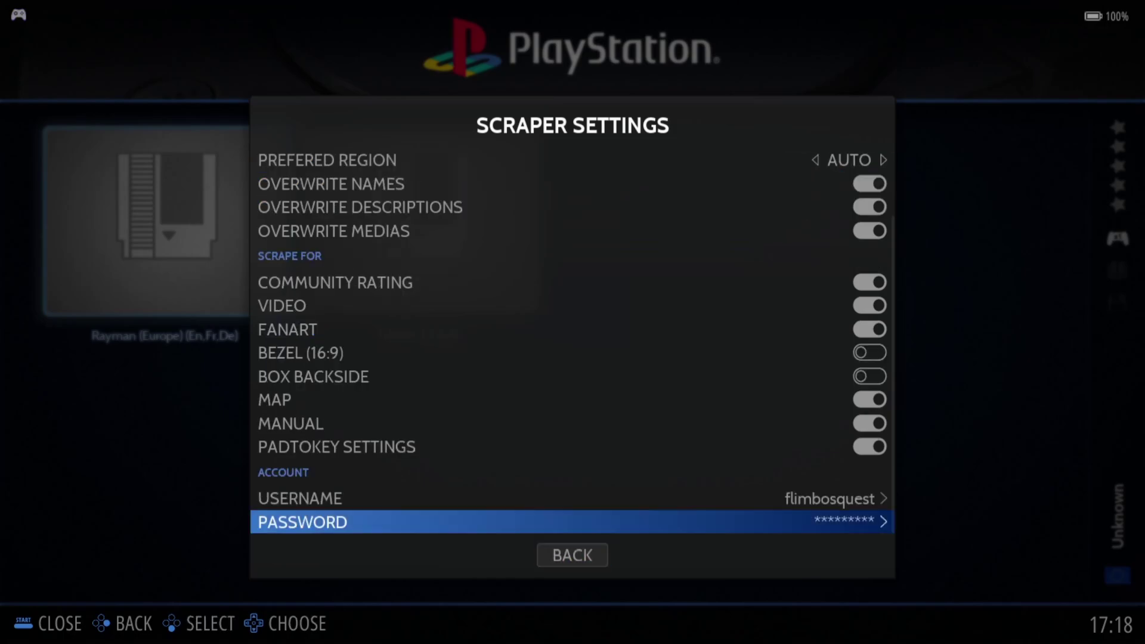
pyautogui.press('Down')
pyautogui.press('Return')
# Step: Start scraping the PlayStation games that are missing any media from ScreenScraper
pyautogui.press('Up')
pyautogui.press('Up')
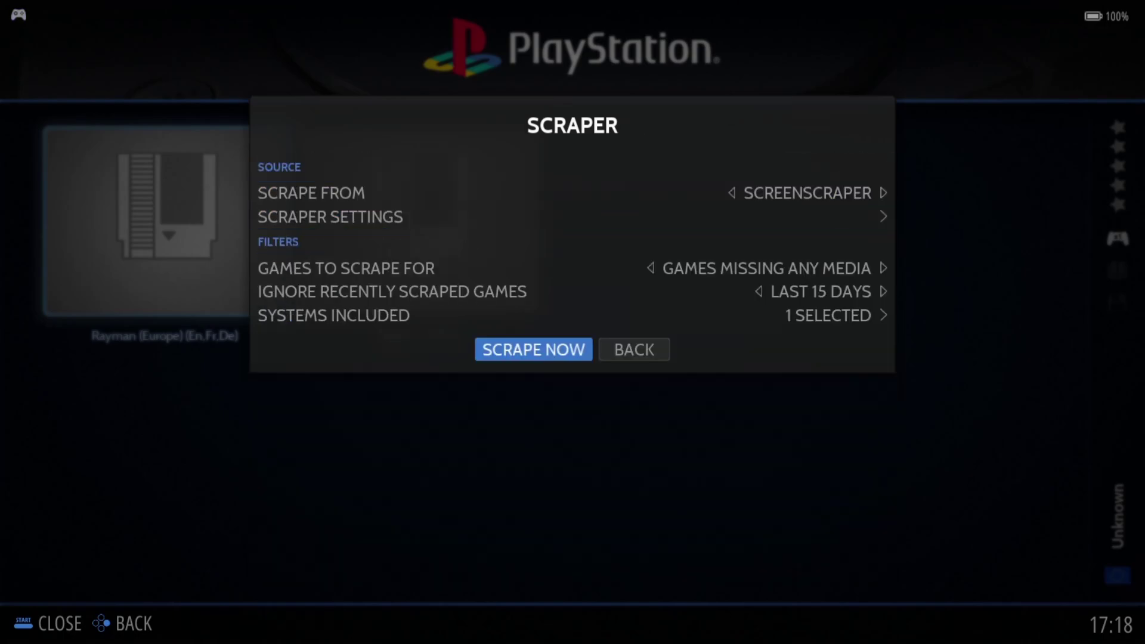
pyautogui.press('Return')
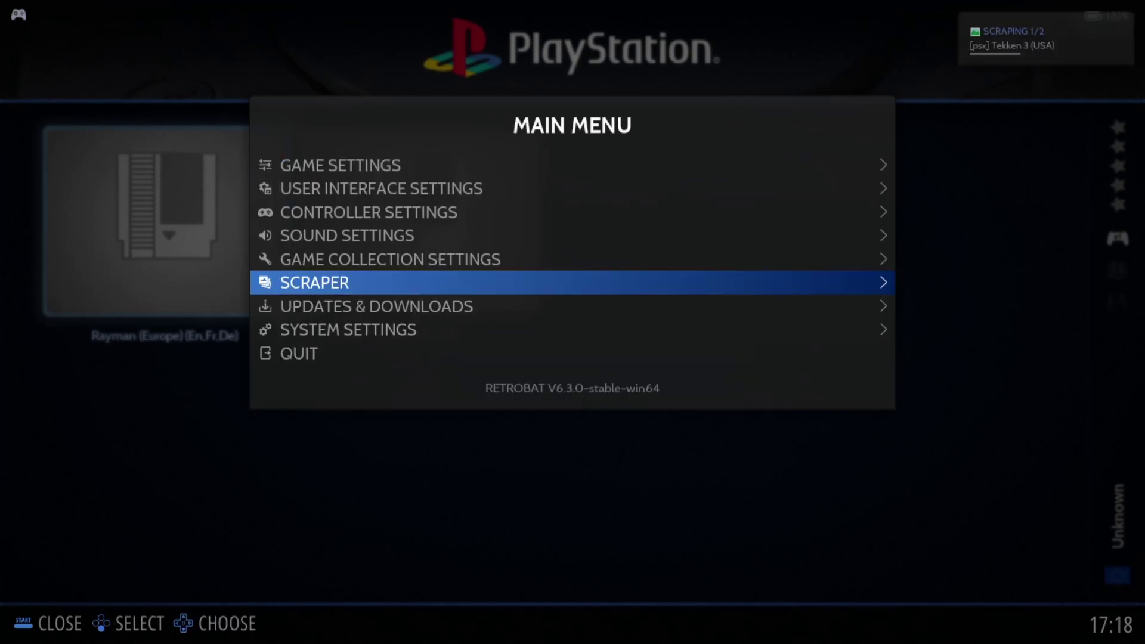
# Step: Update the gamelists from the game settings to apply the scraped artwork and information
pyautogui.press('Up')
pyautogui.press('Up')
pyautogui.press('Up')
pyautogui.press('Up')
pyautogui.press('Up')
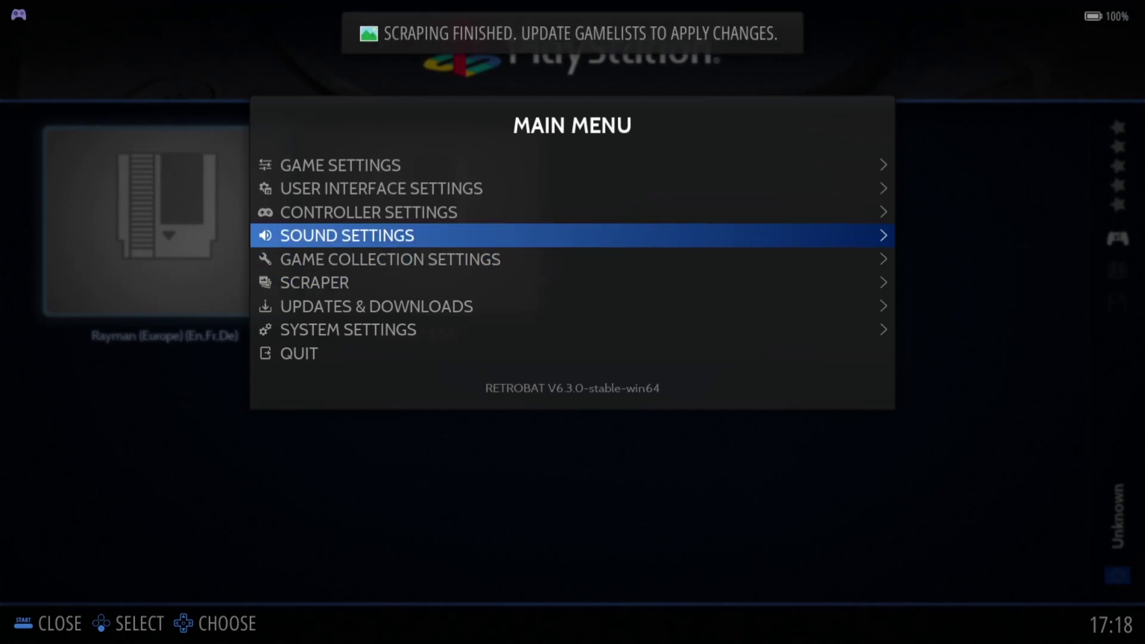
pyautogui.press('Return')
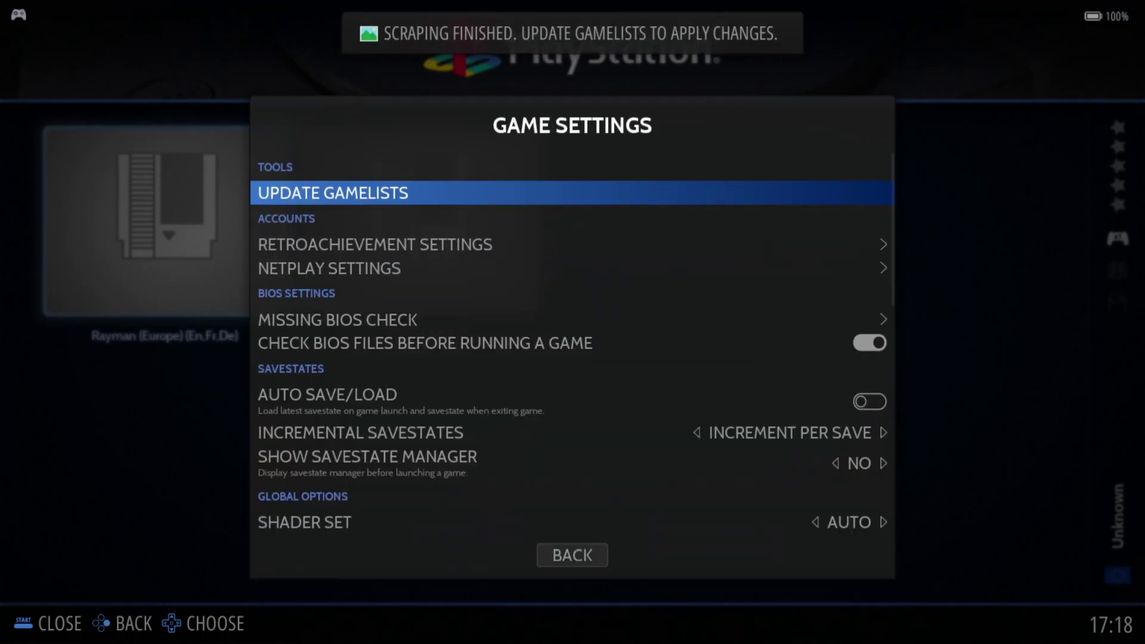
pyautogui.press('Return')
pyautogui.press('Return')
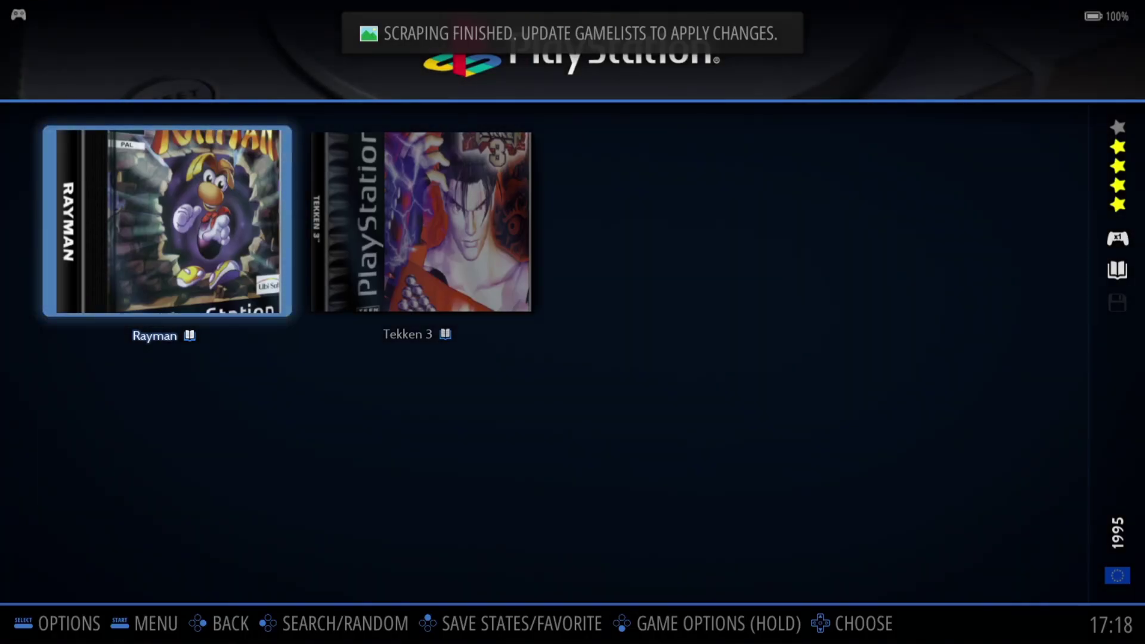
# Step: Look over the Rayman and Tekken 3 artwork in the game list and return to the system selection
pyautogui.press('Right')
pyautogui.press('Left')
pyautogui.press('Right')
pyautogui.press('Escape')
pyautogui.press('BackSpace')
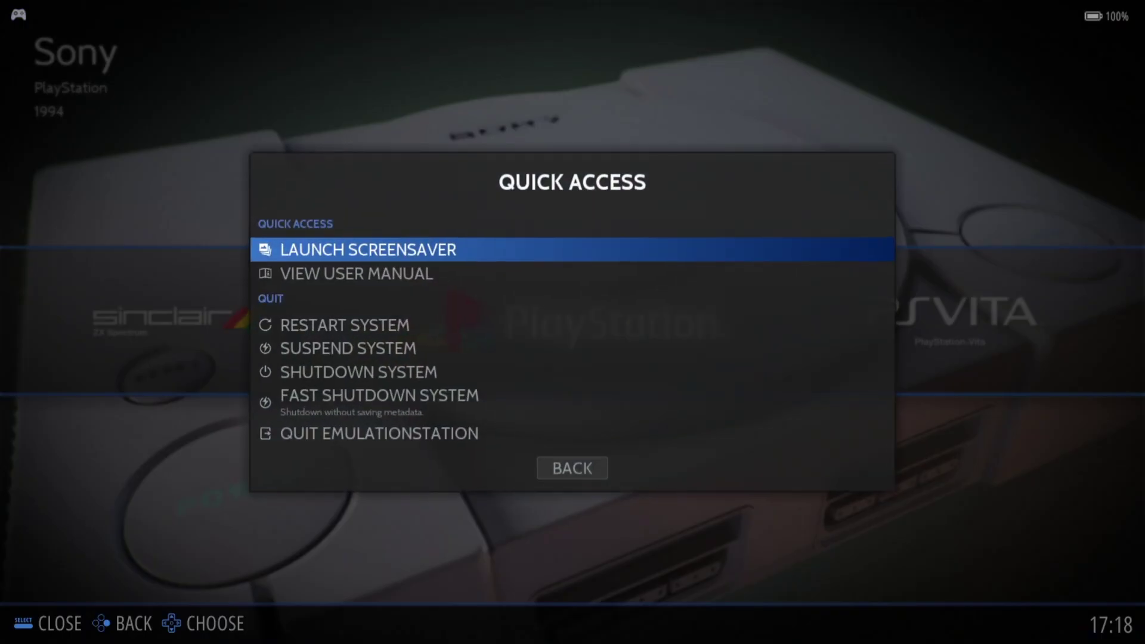
pyautogui.press('BackSpace')
# Step: Open the theme configuration within the user interface settings
pyautogui.press('Escape')
pyautogui.press('Down')
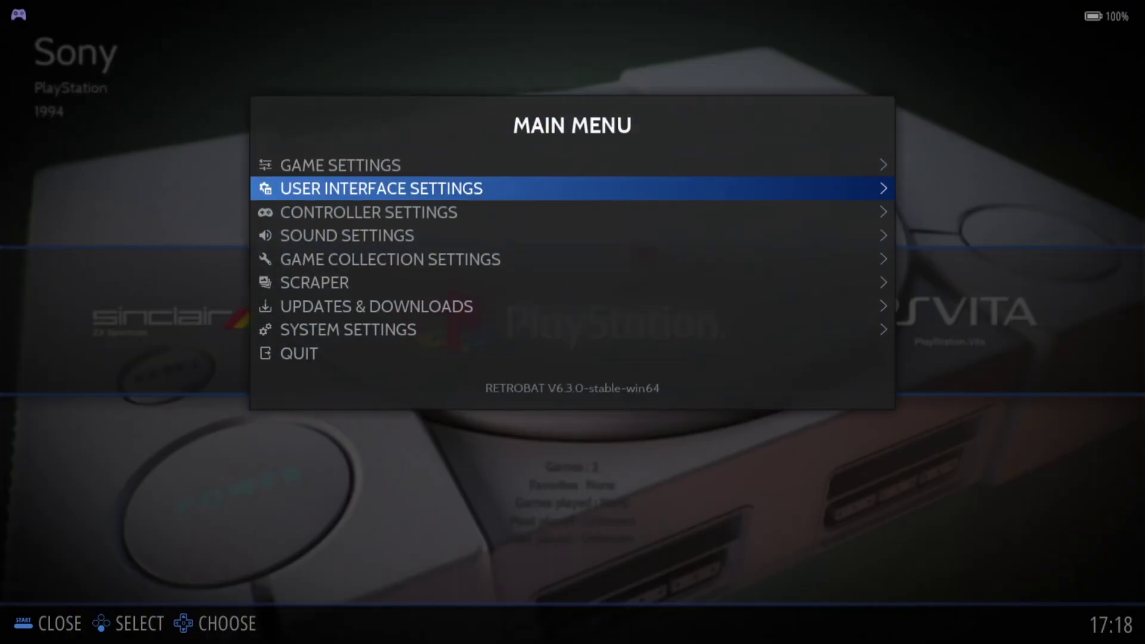
pyautogui.press('Return')
pyautogui.press('Down')
pyautogui.press('Return')
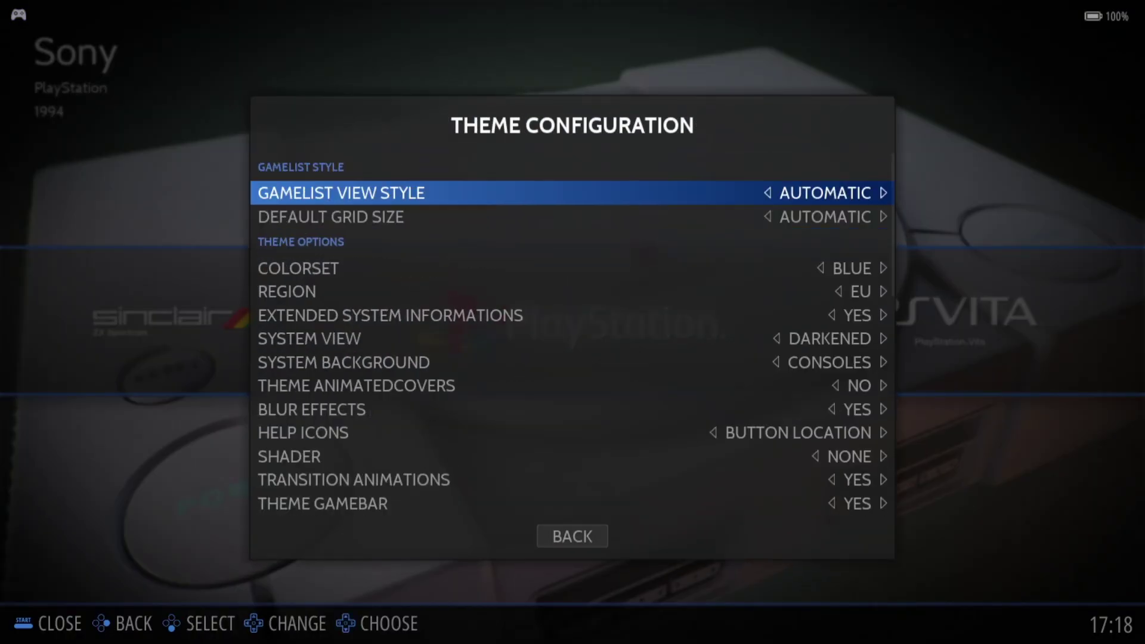
# Step: Set the gamelist view style to Carousel and close the settings
pyautogui.press('Return')
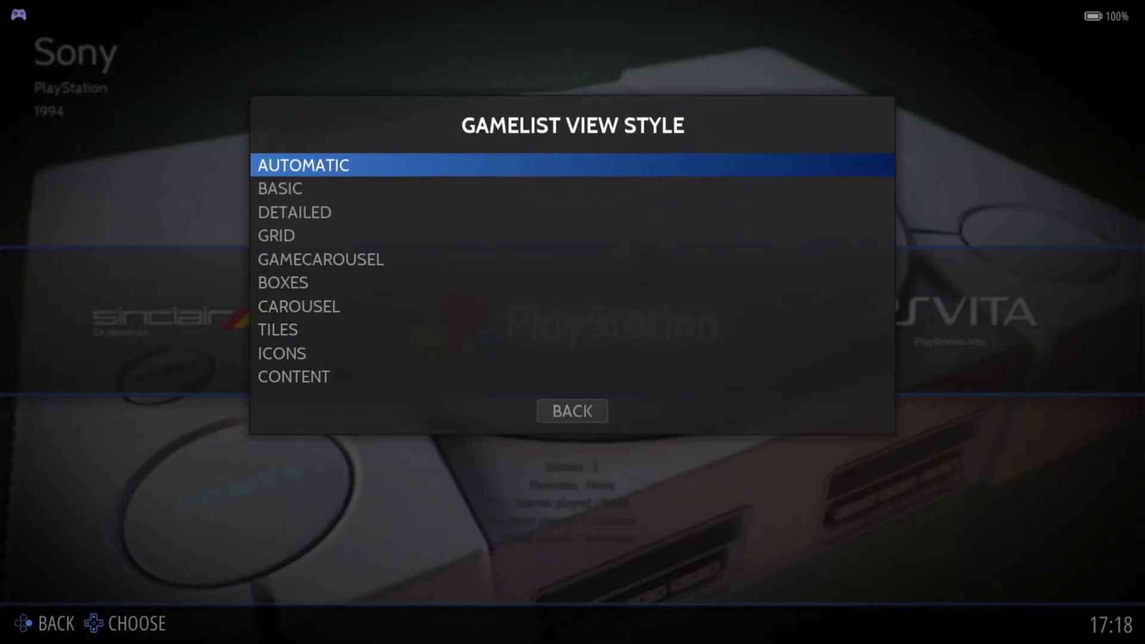
pyautogui.press('Down')
pyautogui.press('Down')
pyautogui.press('Down')
pyautogui.press('Down')
pyautogui.press('Down')
pyautogui.press('Down')
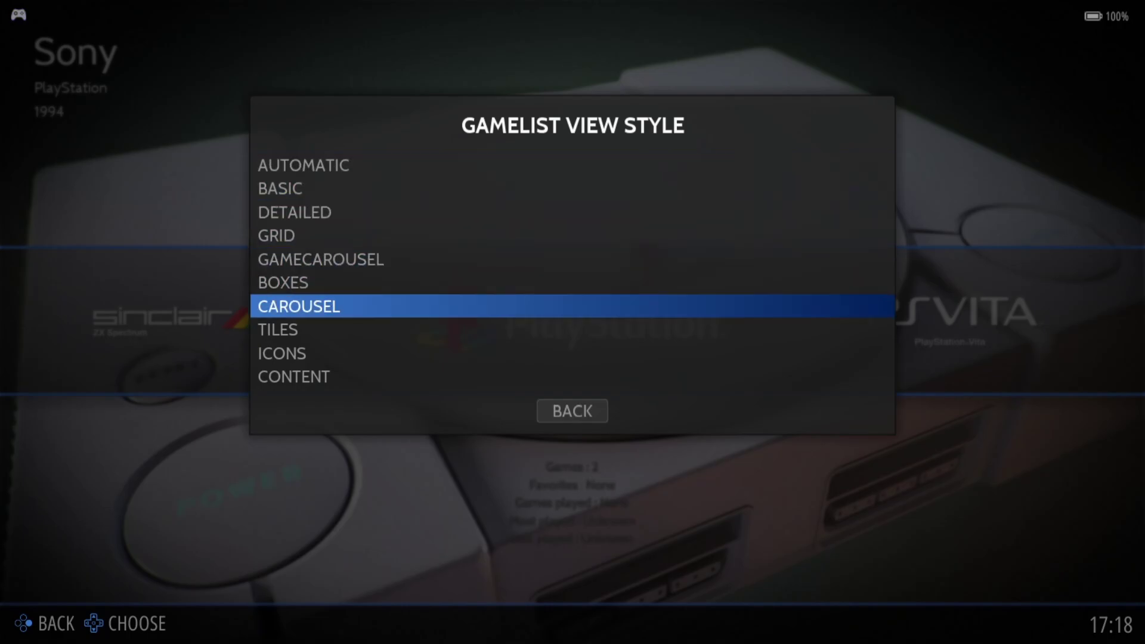
pyautogui.press('Return')
pyautogui.press('Escape')
pyautogui.press('Escape')
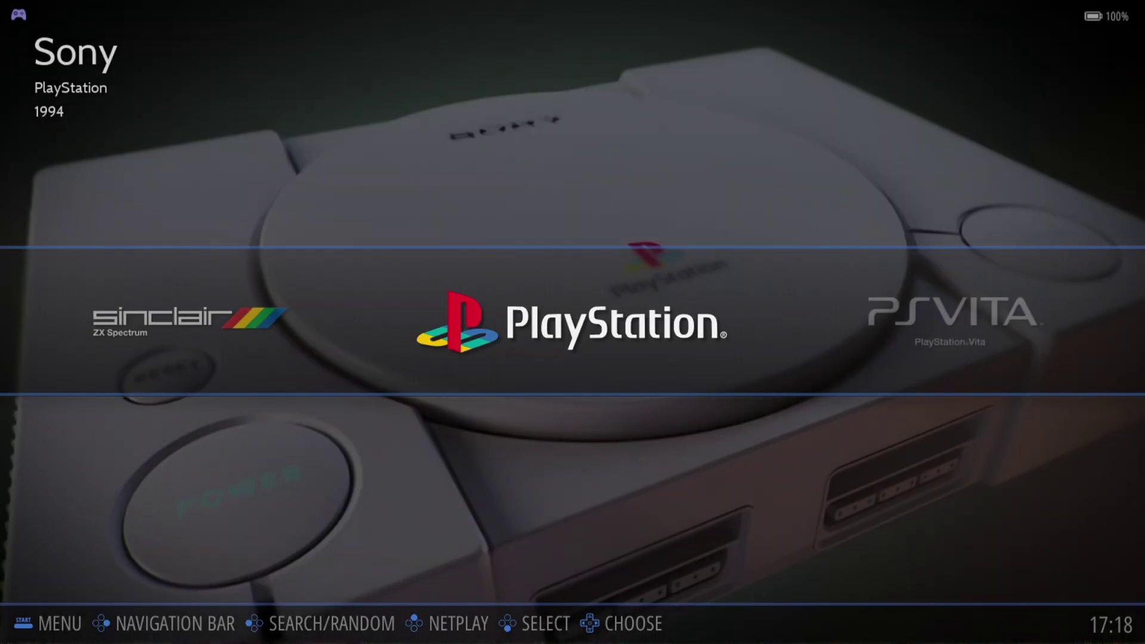
# Step: View Rayman and Tekken 3 in the PlayStation game carousel and return to the system selection
pyautogui.press('Return')
pyautogui.press('Right')
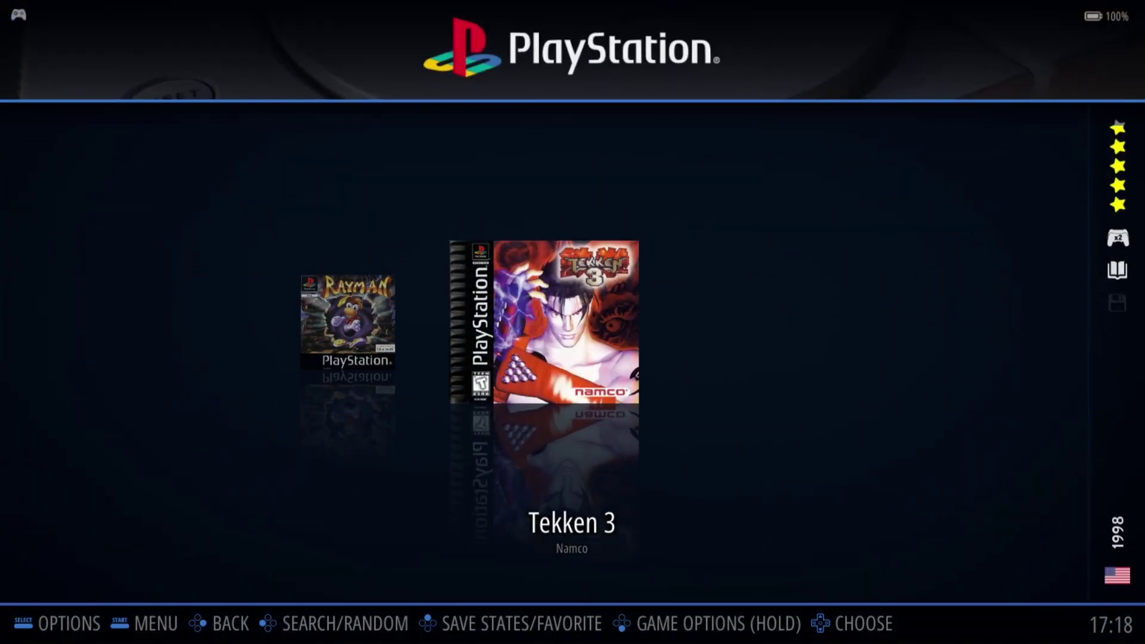
pyautogui.press('Left')
pyautogui.press('Right')
pyautogui.press('Escape')
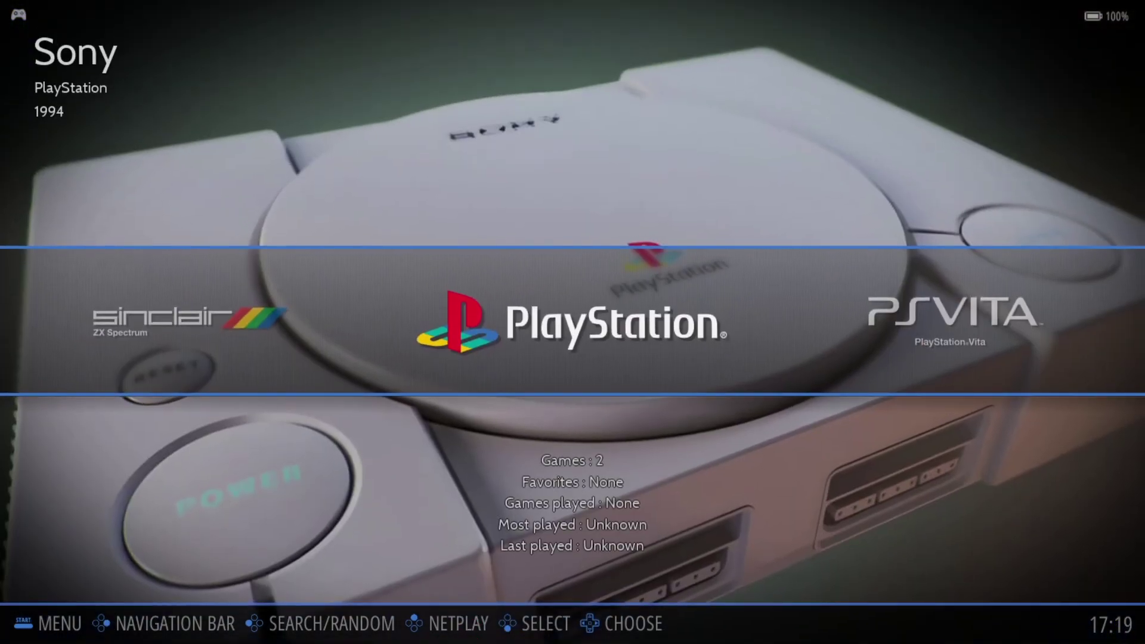
# Step: Open the emulator choices in the advanced system options of the PlayStation game list
pyautogui.press('Return')
pyautogui.press('space')
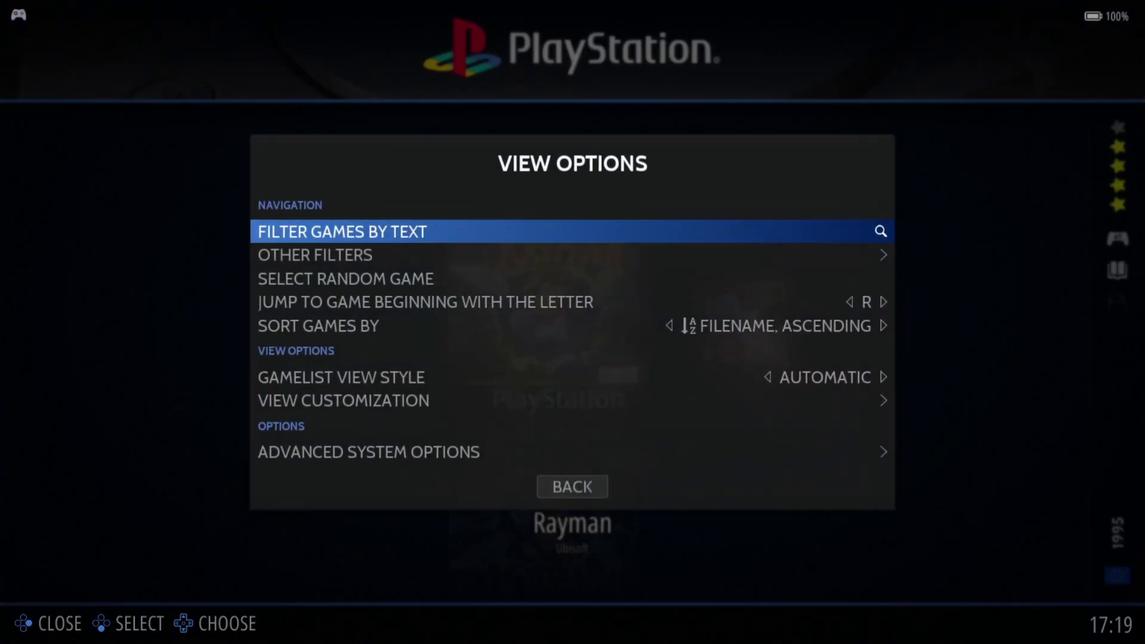
pyautogui.press('Up')
pyautogui.press('Up')
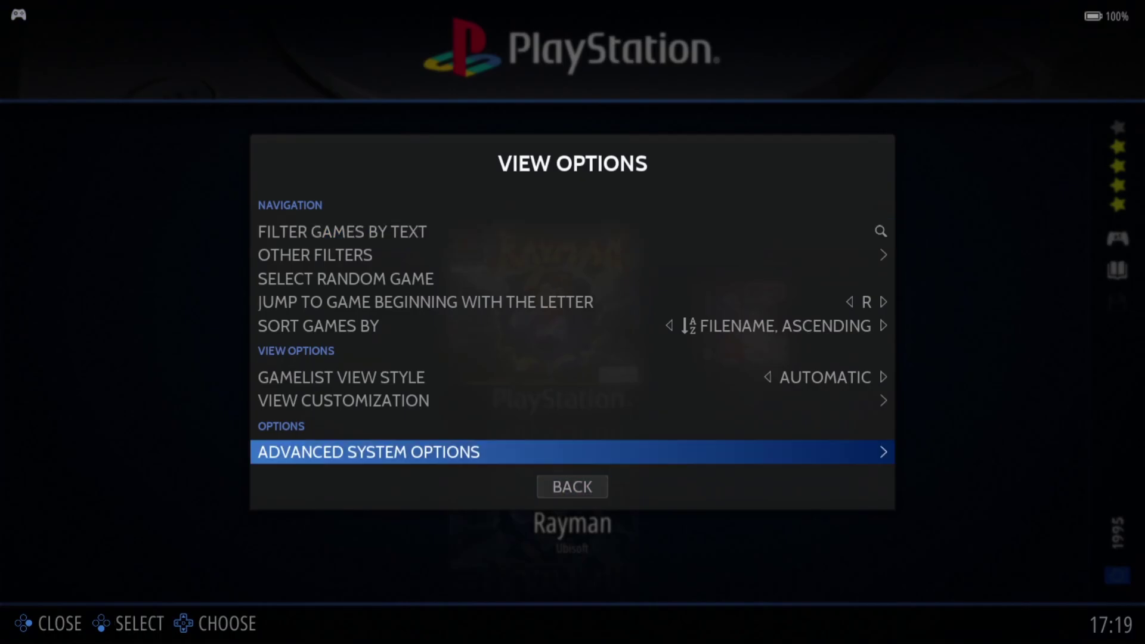
pyautogui.press('Return')
pyautogui.press('Return')
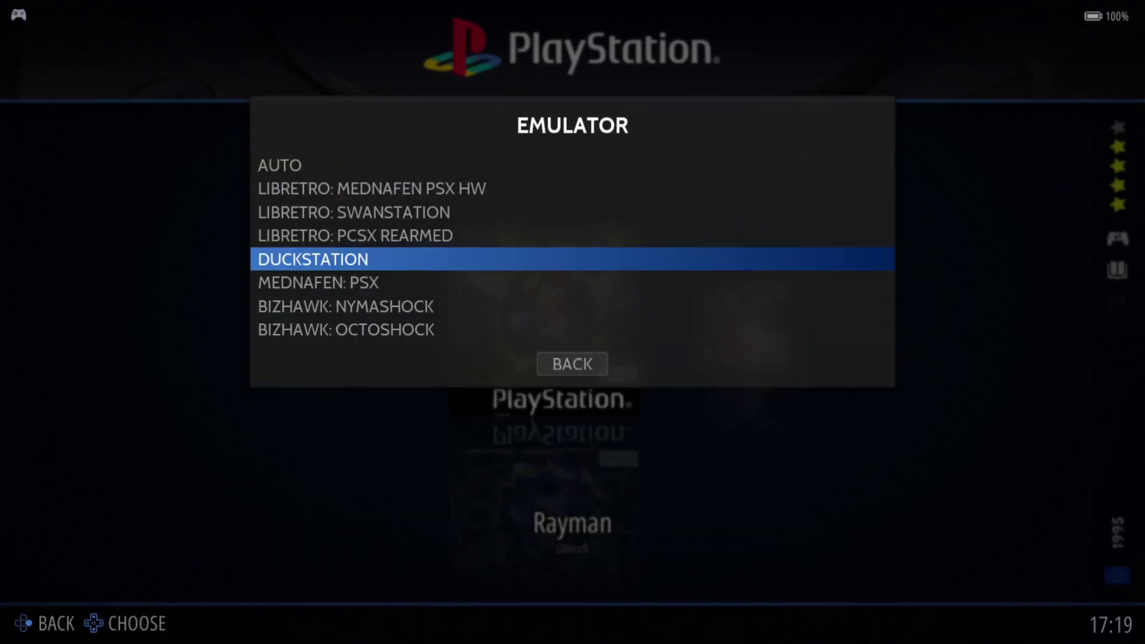
# Step: Set the PlayStation emulator to DuckStation and return to the game list
pyautogui.press('Up')
pyautogui.press('Up')
pyautogui.press('Up')
pyautogui.press('Up')
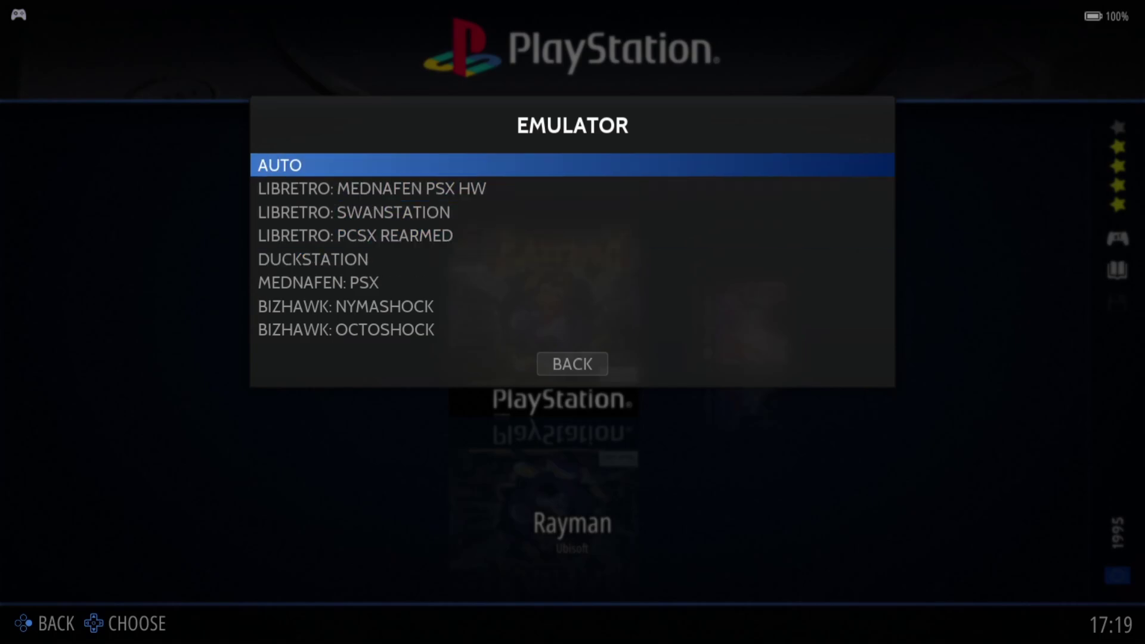
pyautogui.press('Down')
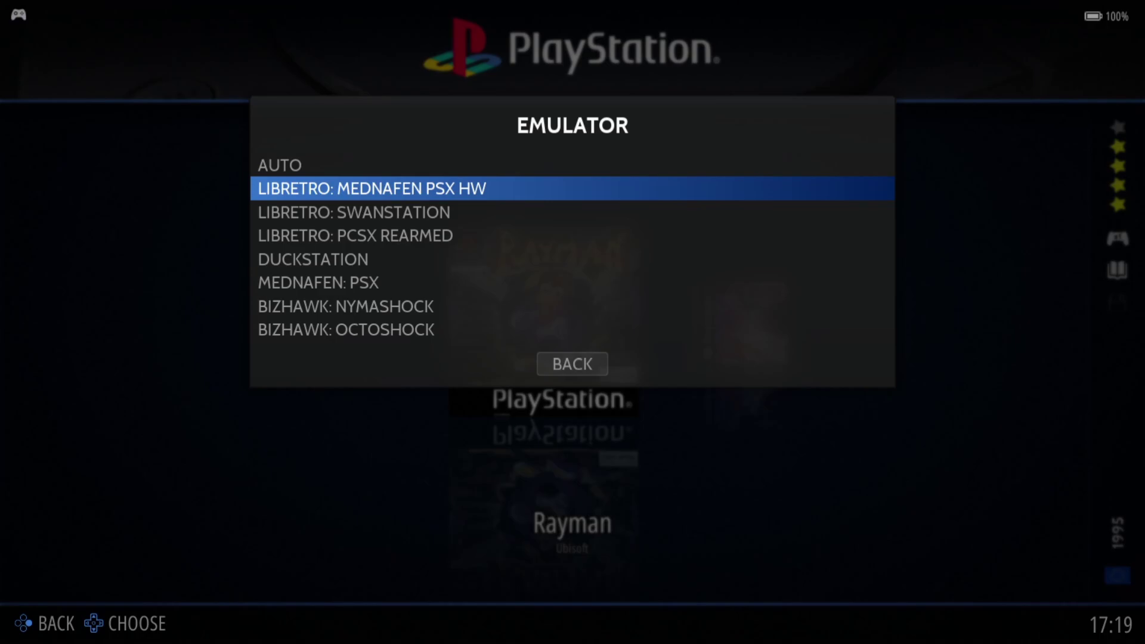
pyautogui.press('Down')
pyautogui.press('Down')
pyautogui.press('Down')
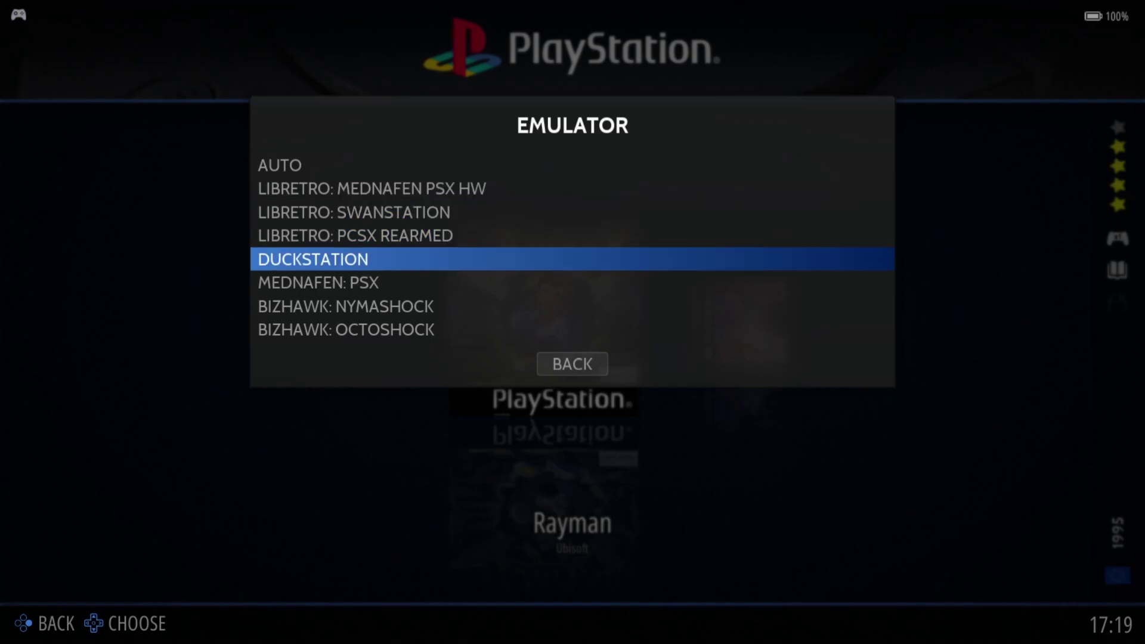
pyautogui.press('Return')
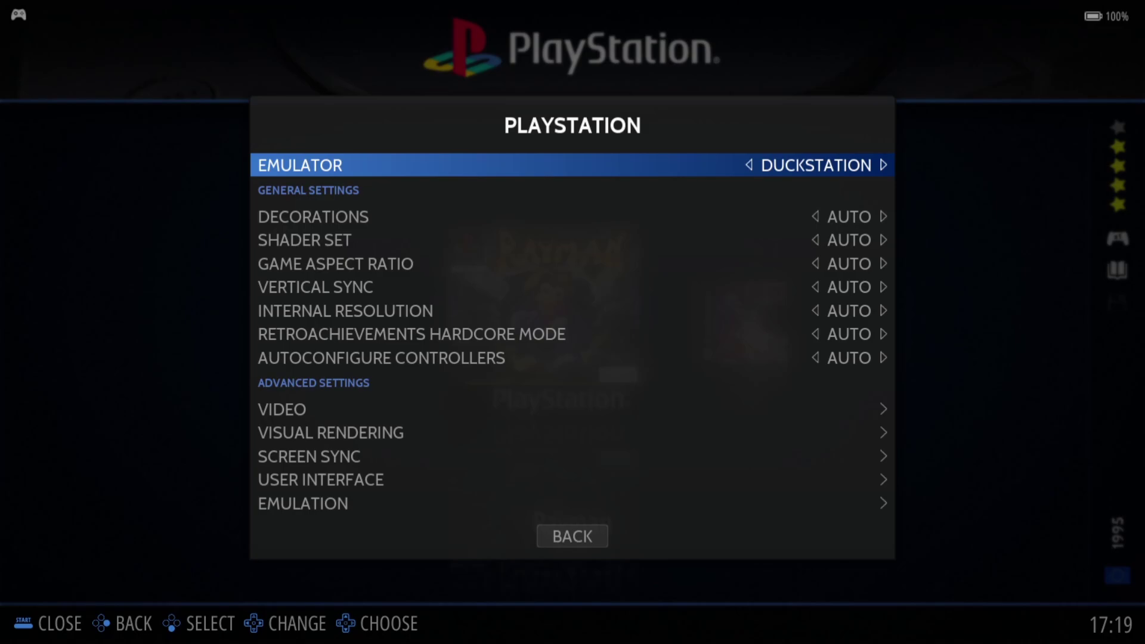
pyautogui.press('Escape')
pyautogui.press('Escape')
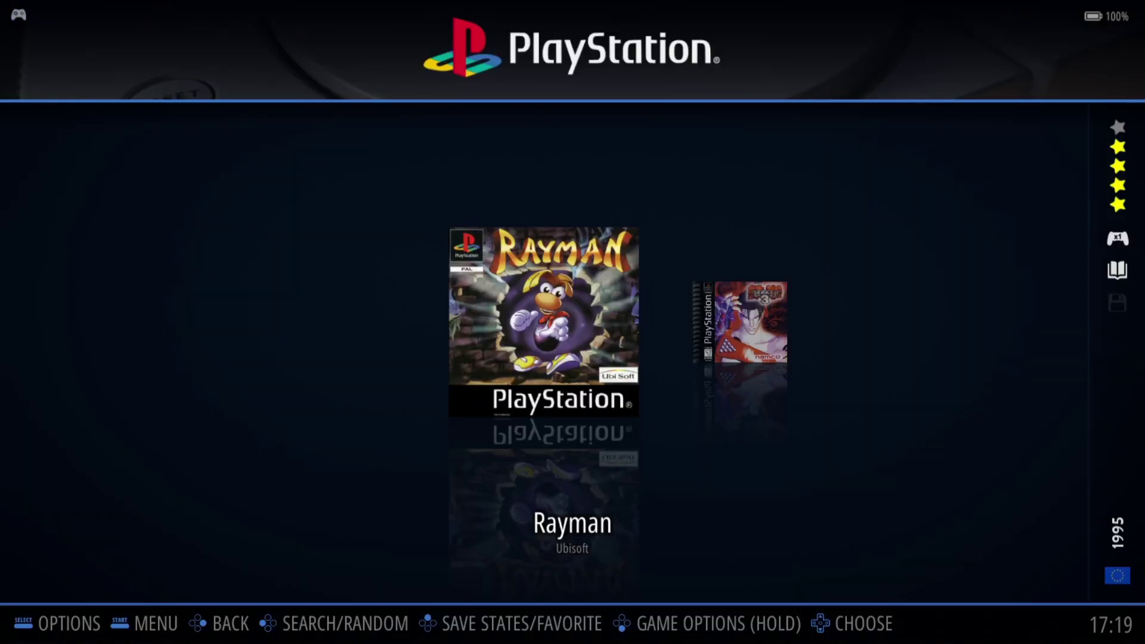
# Step: Launch Rayman and agree to install the DuckStation emulator
pyautogui.press('Right')
pyautogui.press('Left')
pyautogui.press('Return')
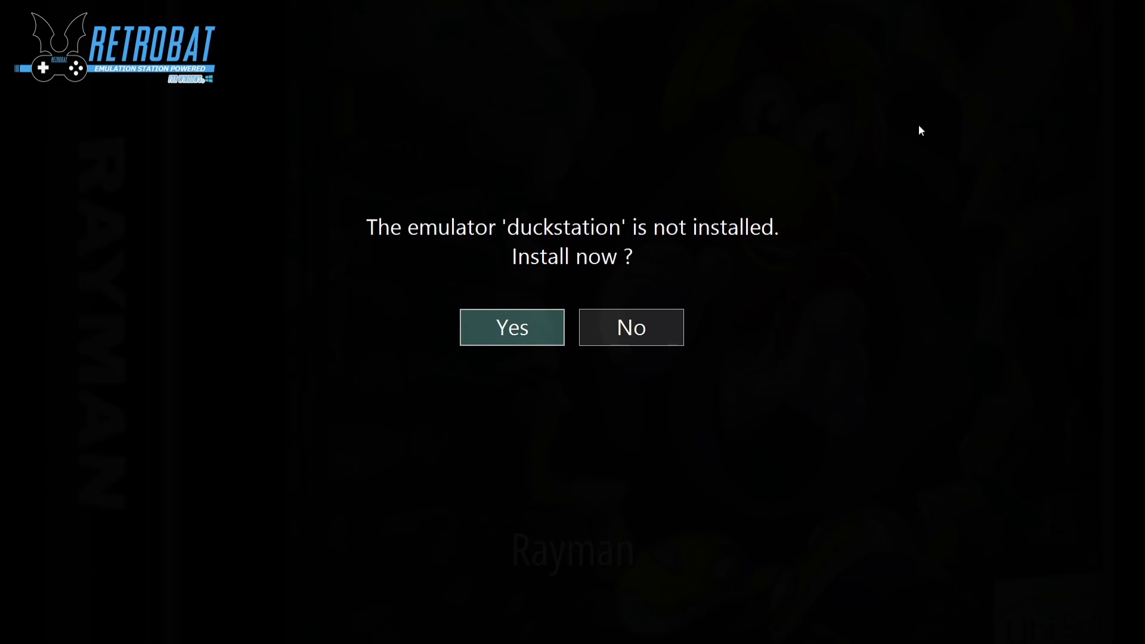
pyautogui.click(529, 324)
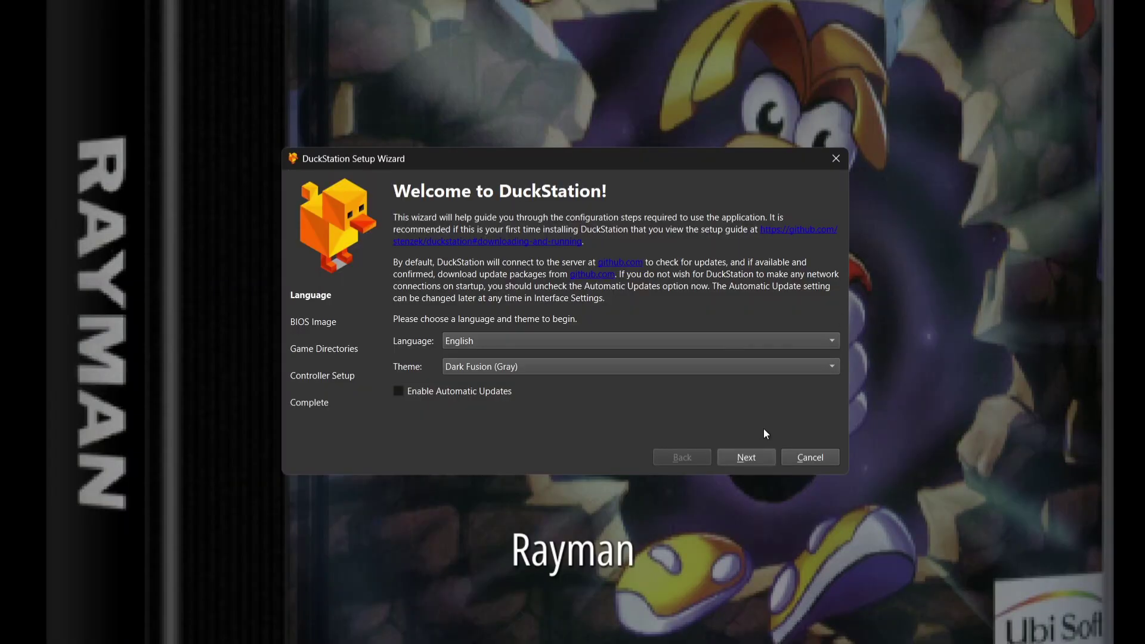
# Step: Accept the language and theme in the DuckStation setup wizard and set the BIOS directory to C:\RetroBat\bios
pyautogui.click(762, 461)
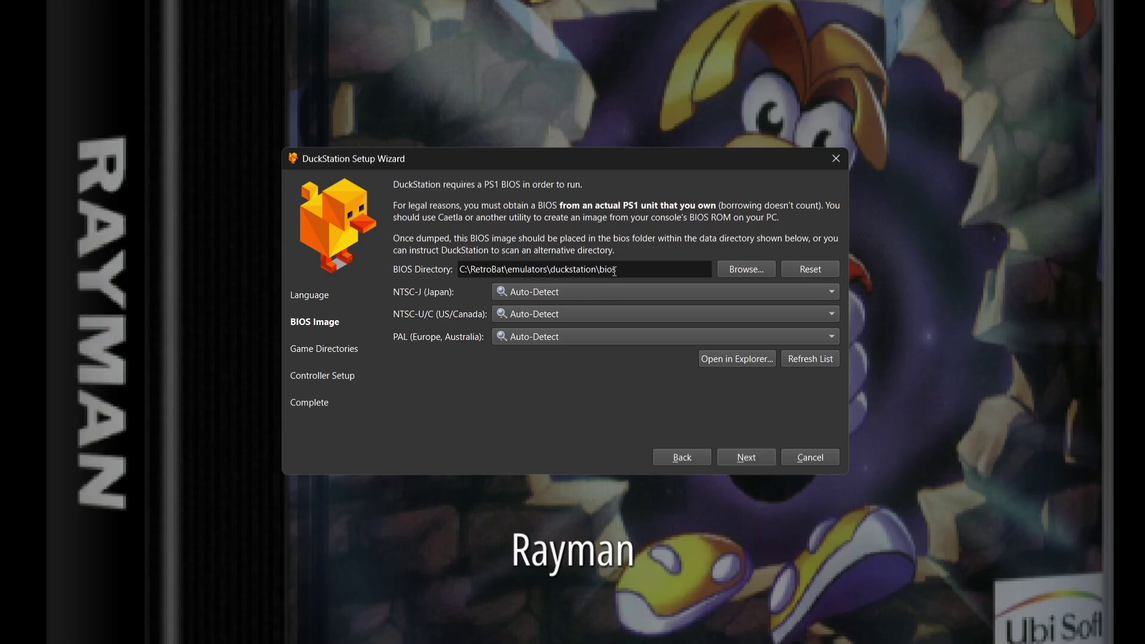
pyautogui.click(748, 271)
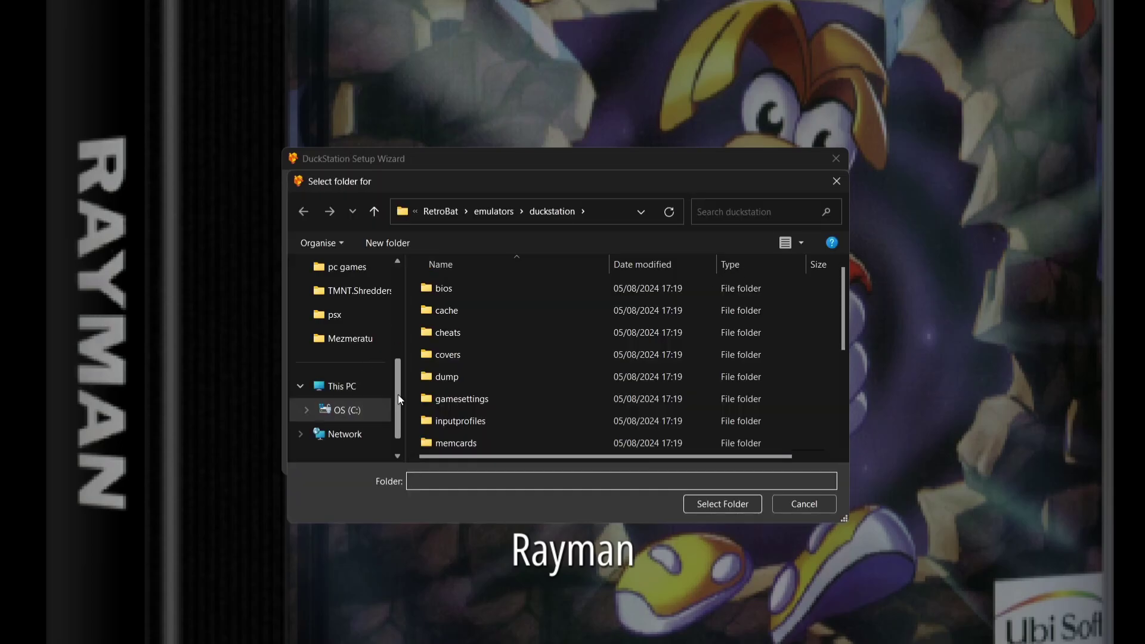
pyautogui.scroll(-1, 402, 427)
pyautogui.click(341, 387)
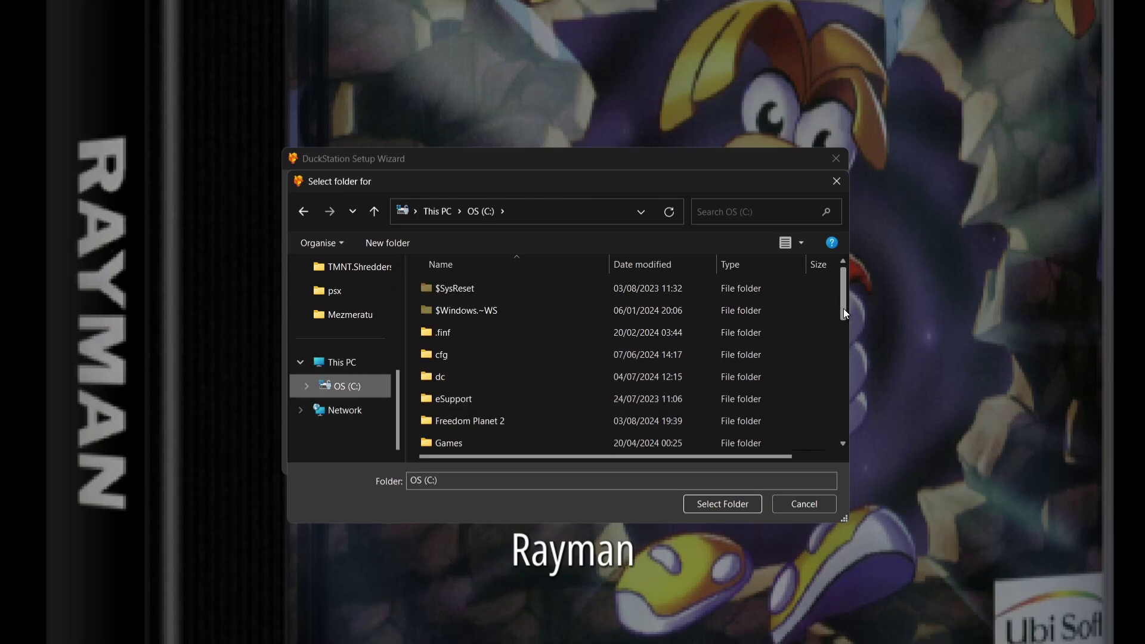
pyautogui.press('End')
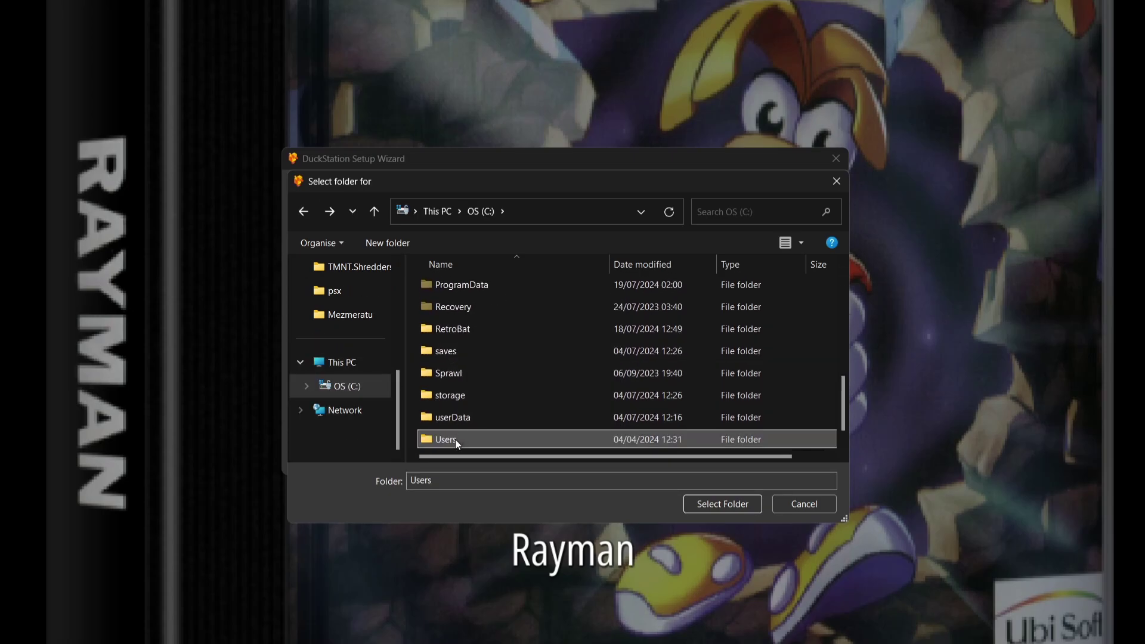
pyautogui.doubleClick(475, 326)
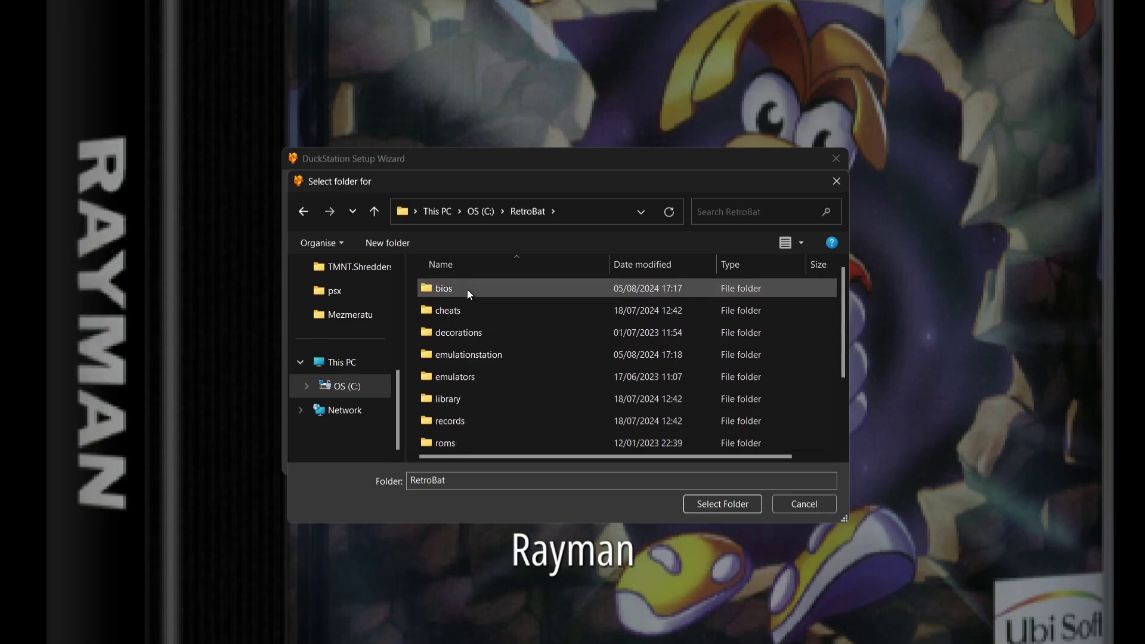
pyautogui.doubleClick(467, 288)
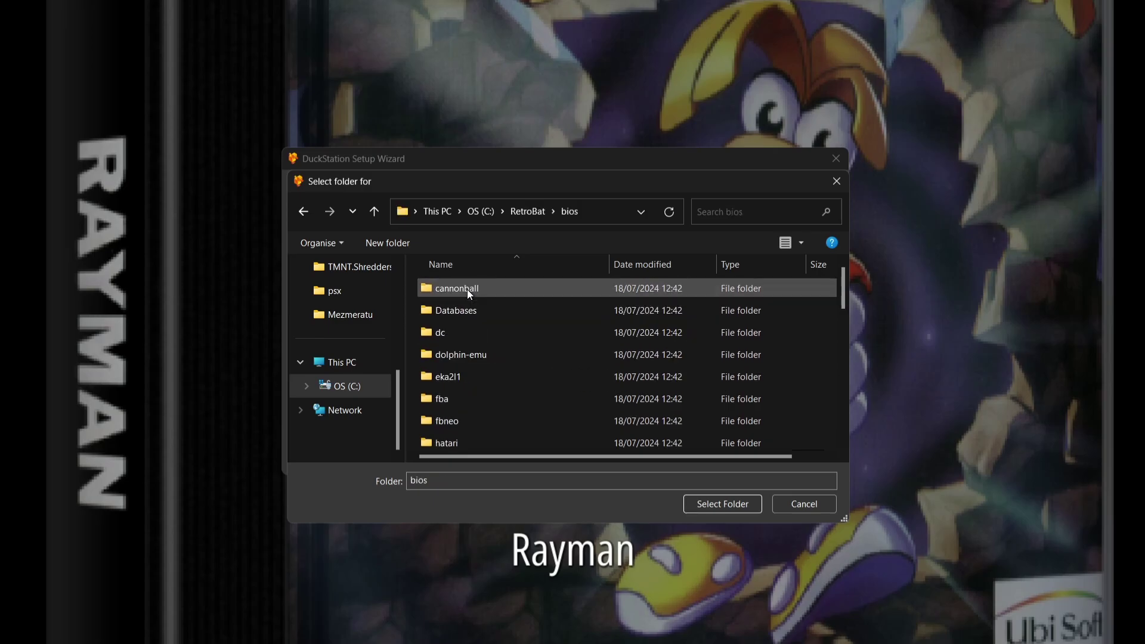
pyautogui.moveTo(843, 283); pyautogui.dragTo(874, 423)
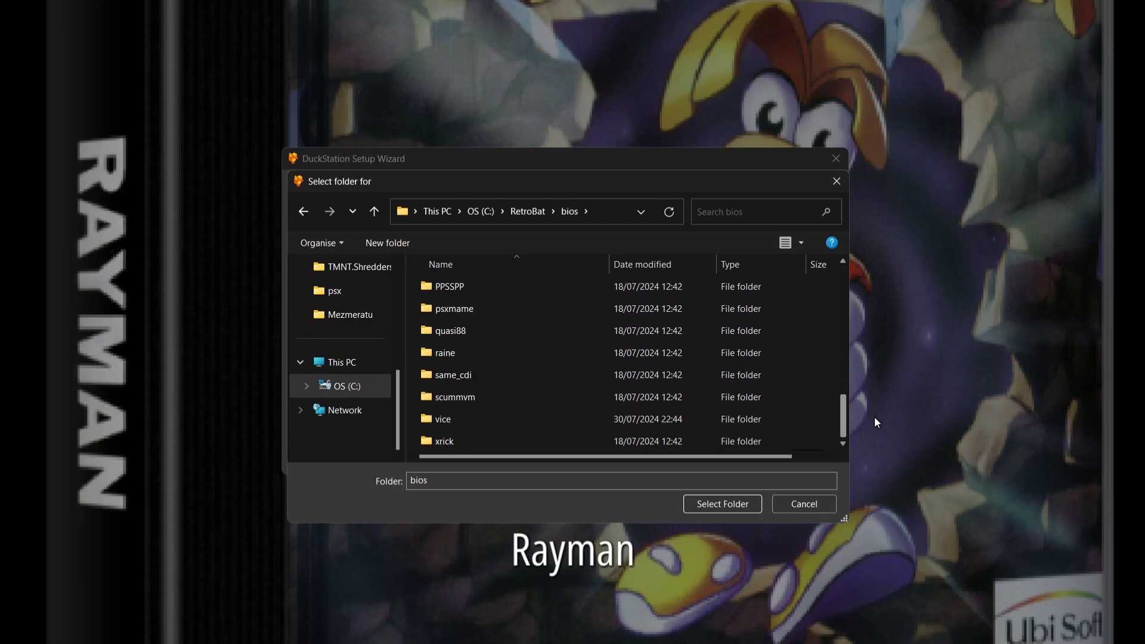
pyautogui.click(717, 505)
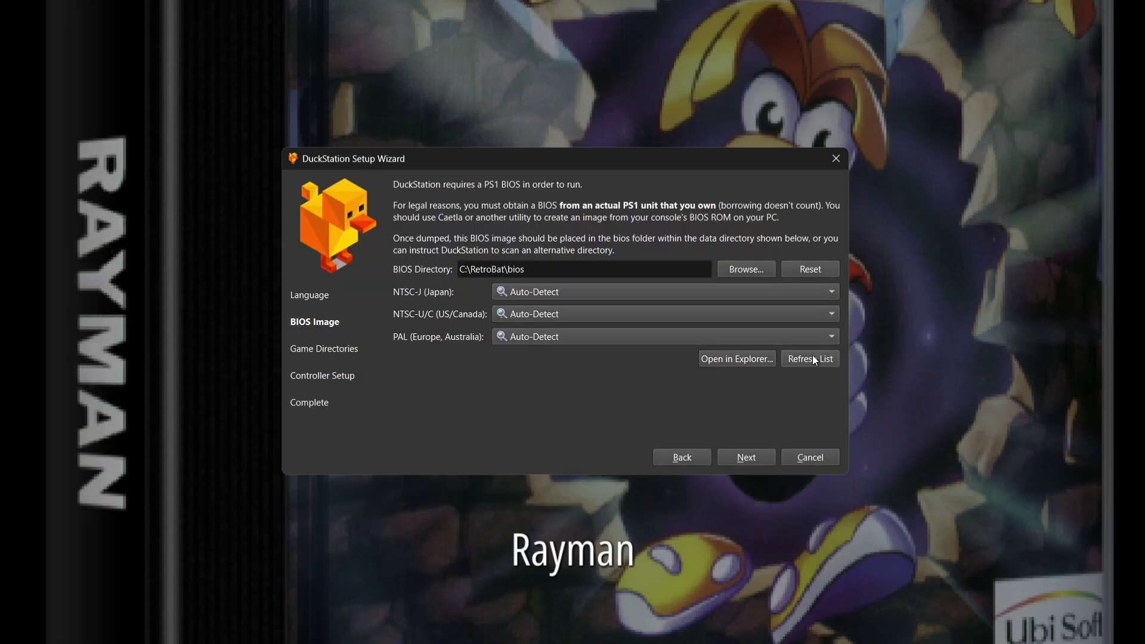
# Step: Check the BIOS images offered for the console regions and proceed to the game directories page of the setup wizard
pyautogui.click(666, 293)
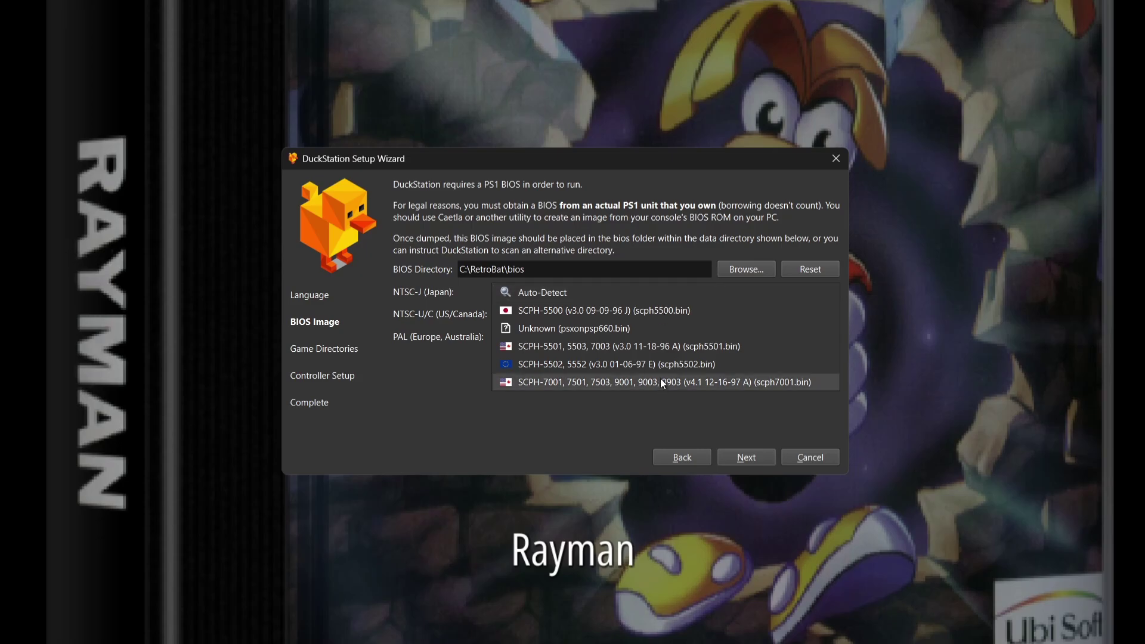
pyautogui.click(648, 410)
pyautogui.click(587, 311)
pyautogui.click(745, 456)
pyautogui.click(745, 456)
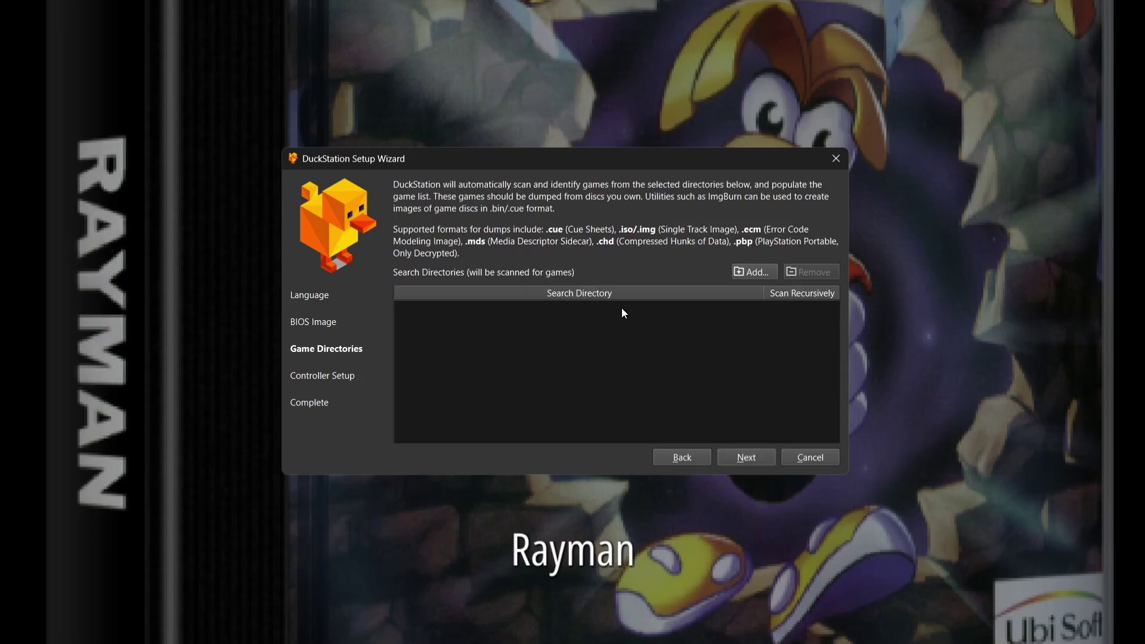
# Step: Add C:\RetroBat\roms\psx as a recursively scanned game directory and continue past the controller setup with its default settings
pyautogui.click(752, 273)
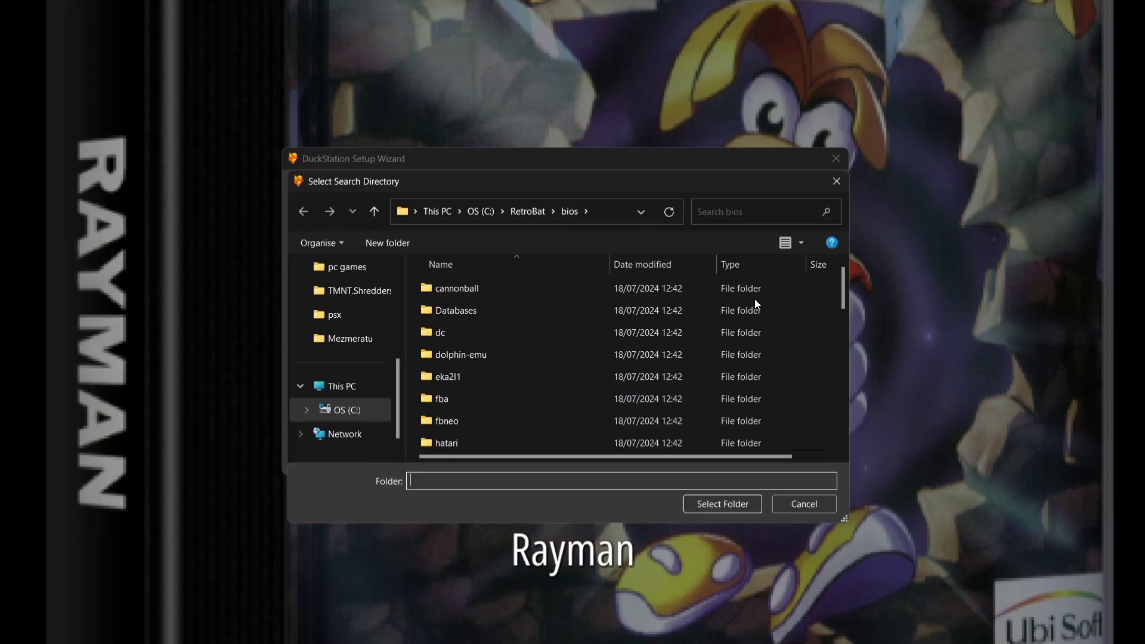
pyautogui.click(343, 409)
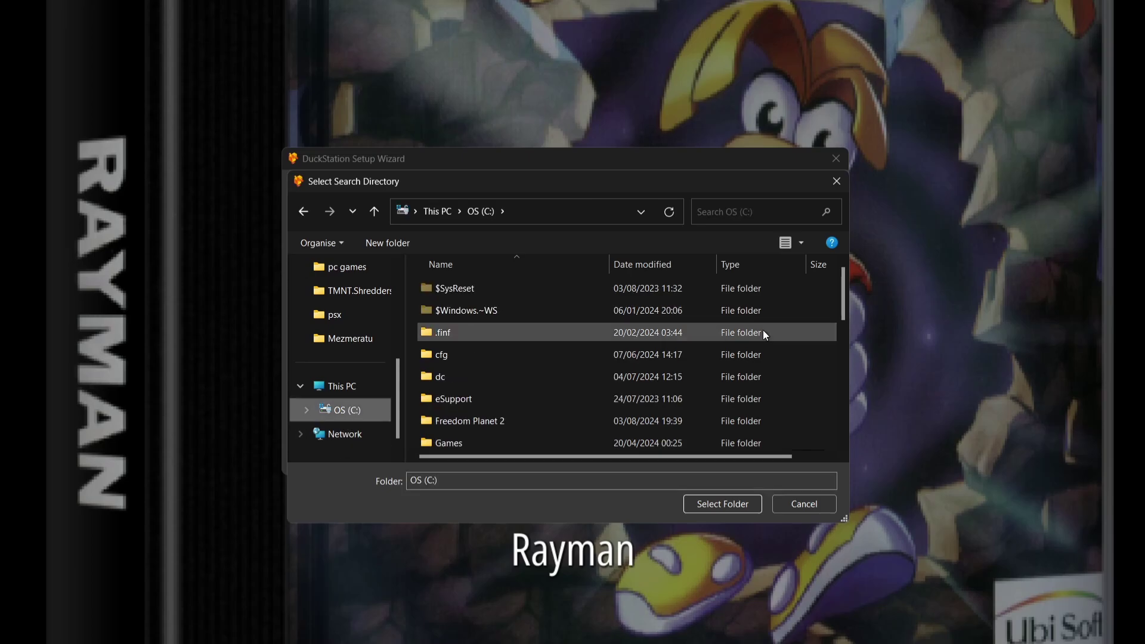
pyautogui.moveTo(843, 304); pyautogui.dragTo(850, 431)
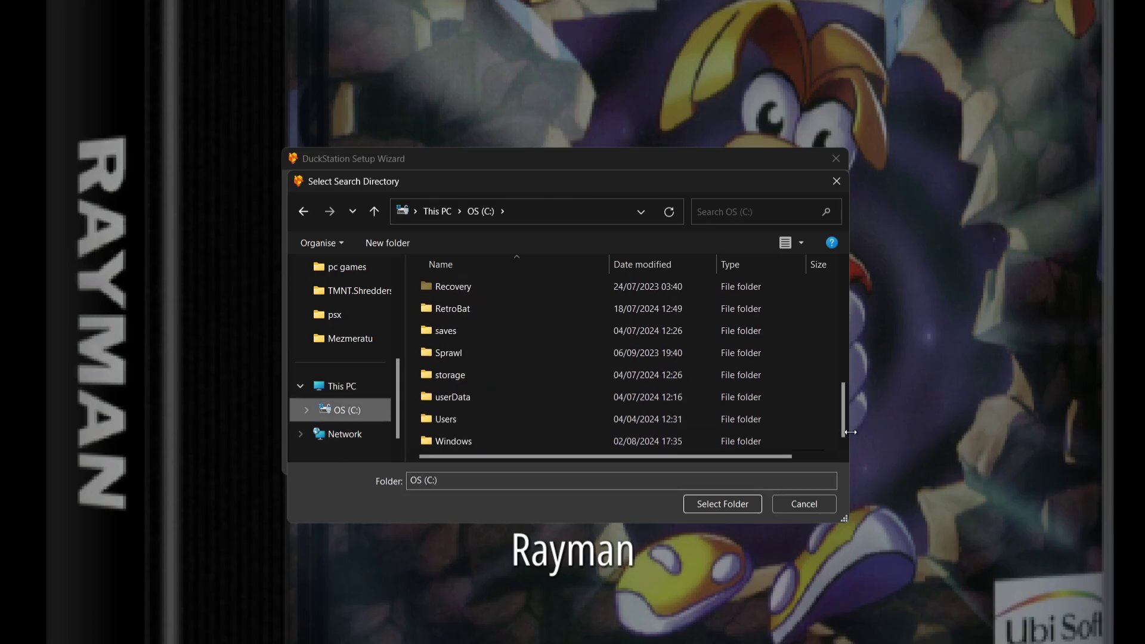
pyautogui.doubleClick(467, 308)
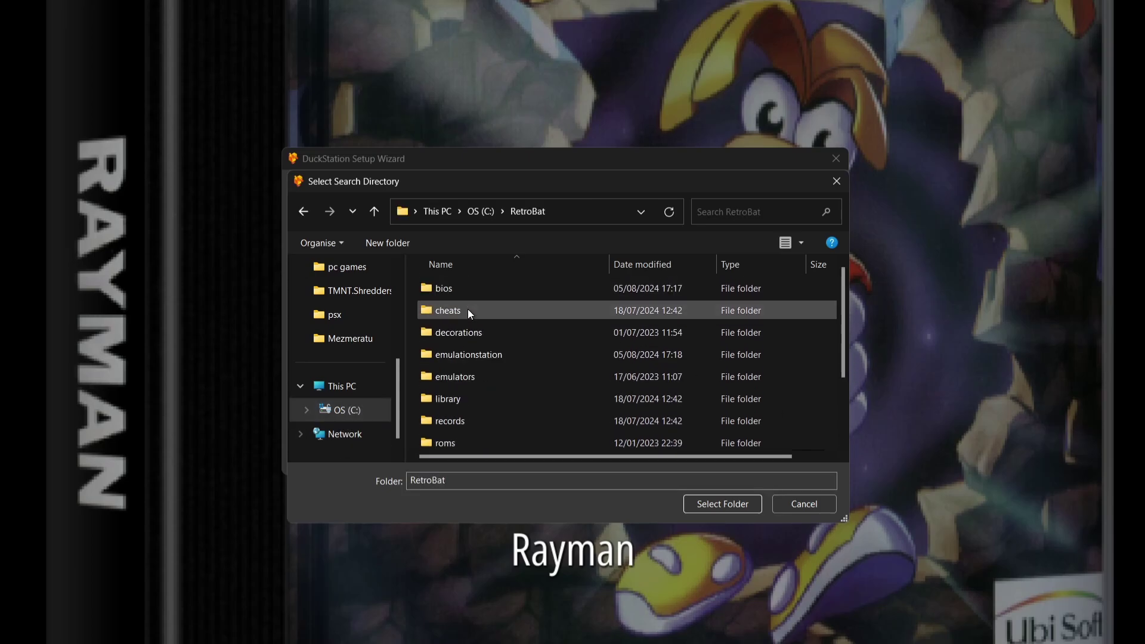
pyautogui.doubleClick(449, 440)
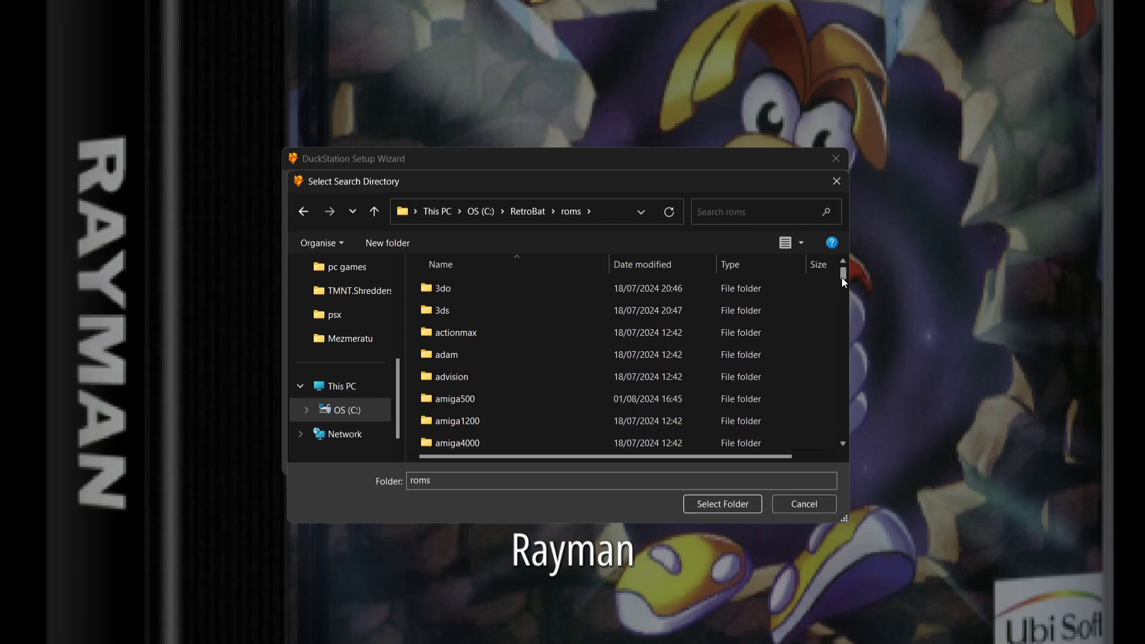
pyautogui.moveTo(847, 273); pyautogui.dragTo(849, 388)
pyautogui.click(481, 328)
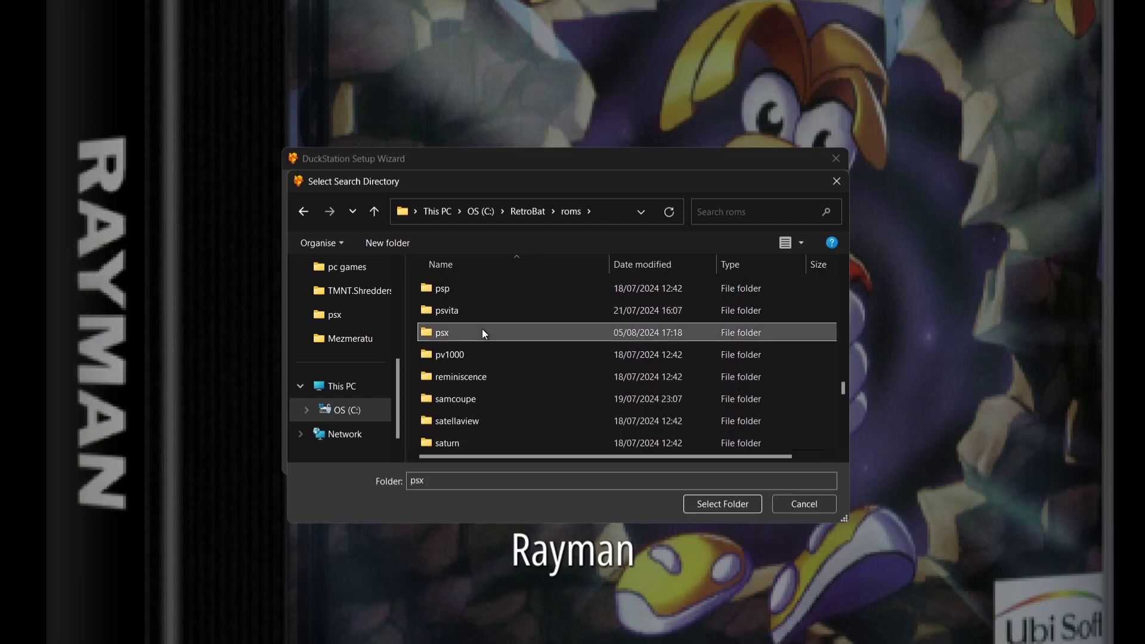
pyautogui.click(727, 499)
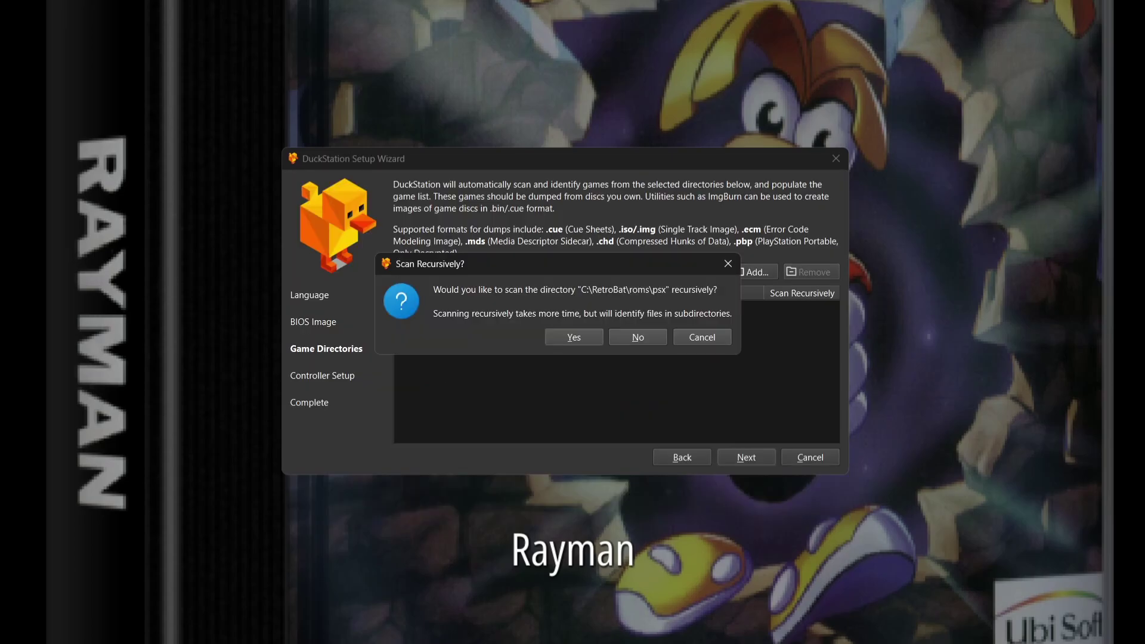
pyautogui.click(577, 336)
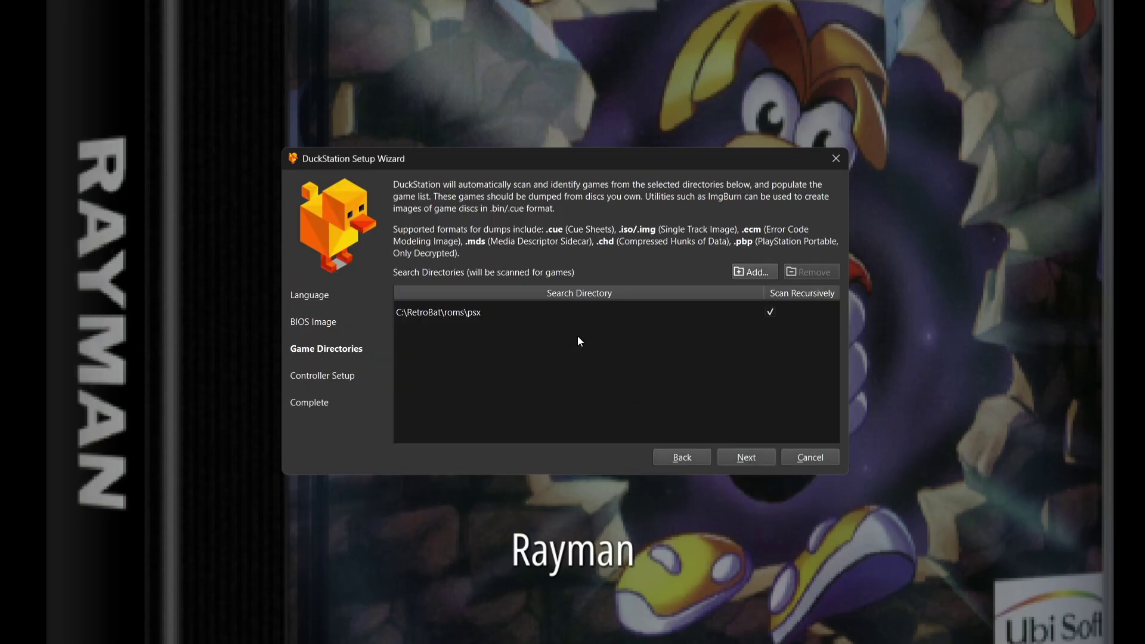
pyautogui.click(747, 457)
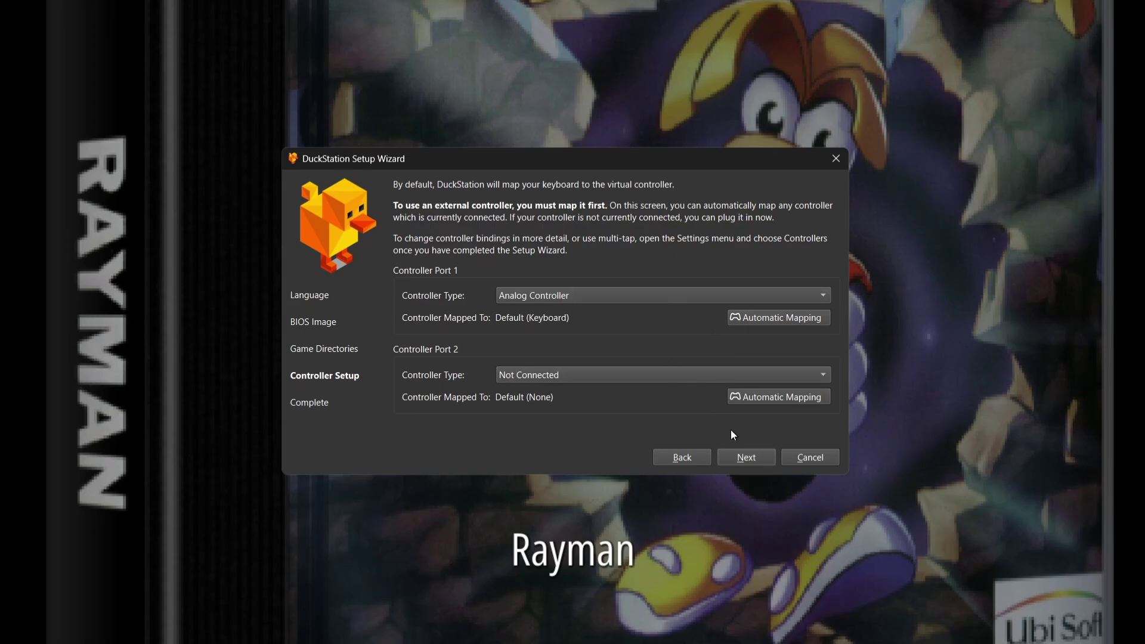
pyautogui.click(749, 457)
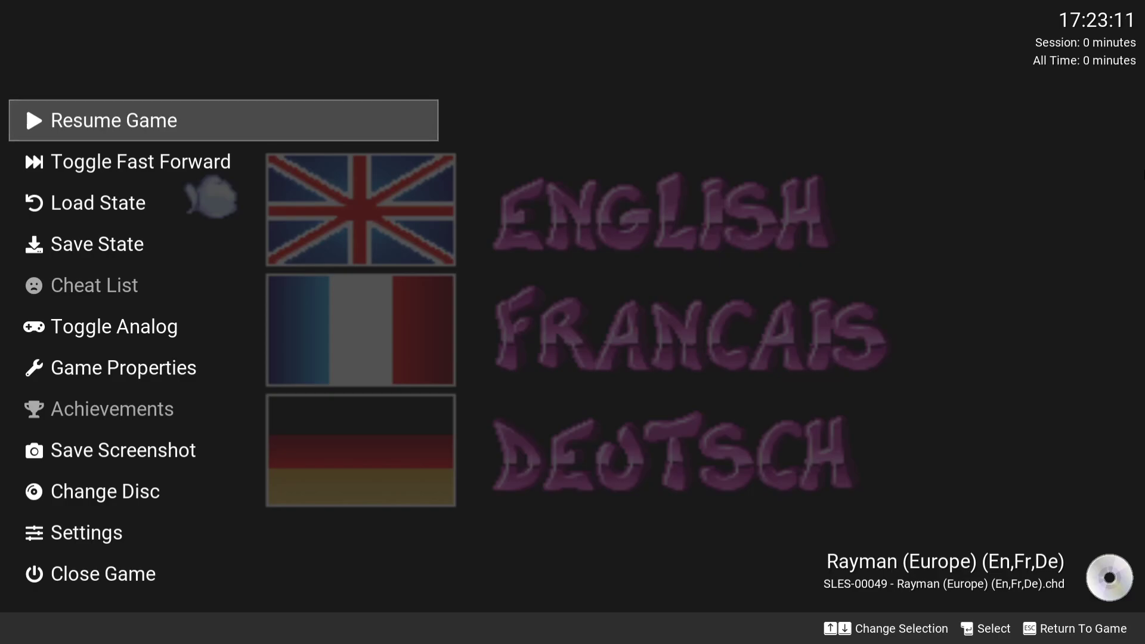
# Step: Open the Controller Settings page of DuckStation from Rayman's pause menu
pyautogui.press('Down')
pyautogui.press('Down')
pyautogui.press('Down')
pyautogui.press('Down')
pyautogui.press('Down')
pyautogui.press('Down')
pyautogui.press('Down')
pyautogui.press('Down')
pyautogui.press('Down')
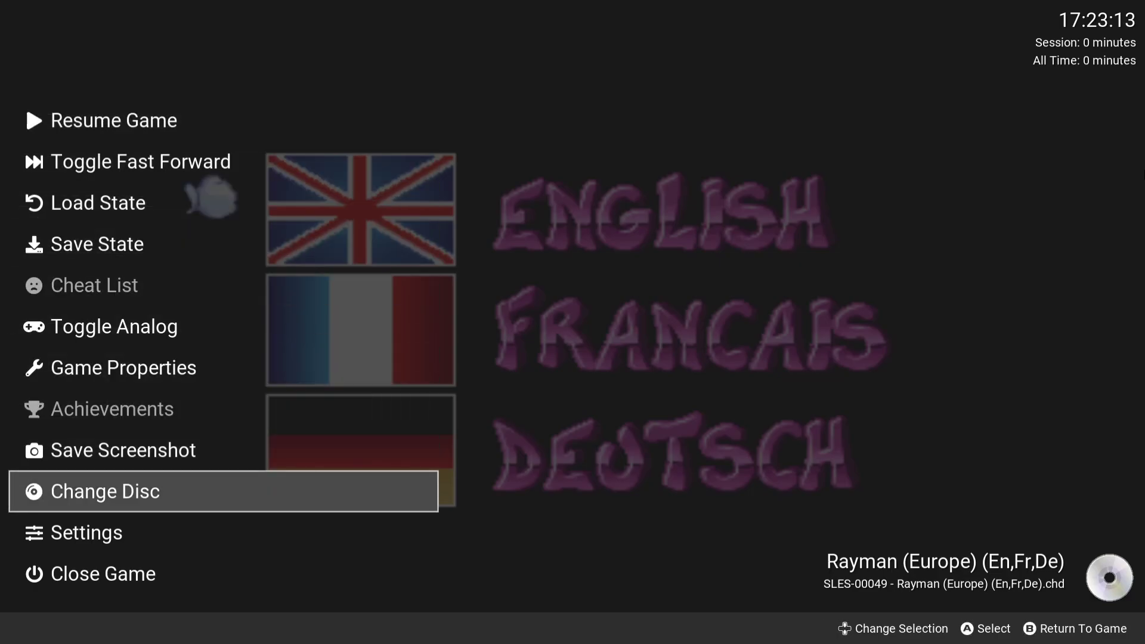
pyautogui.press('Down')
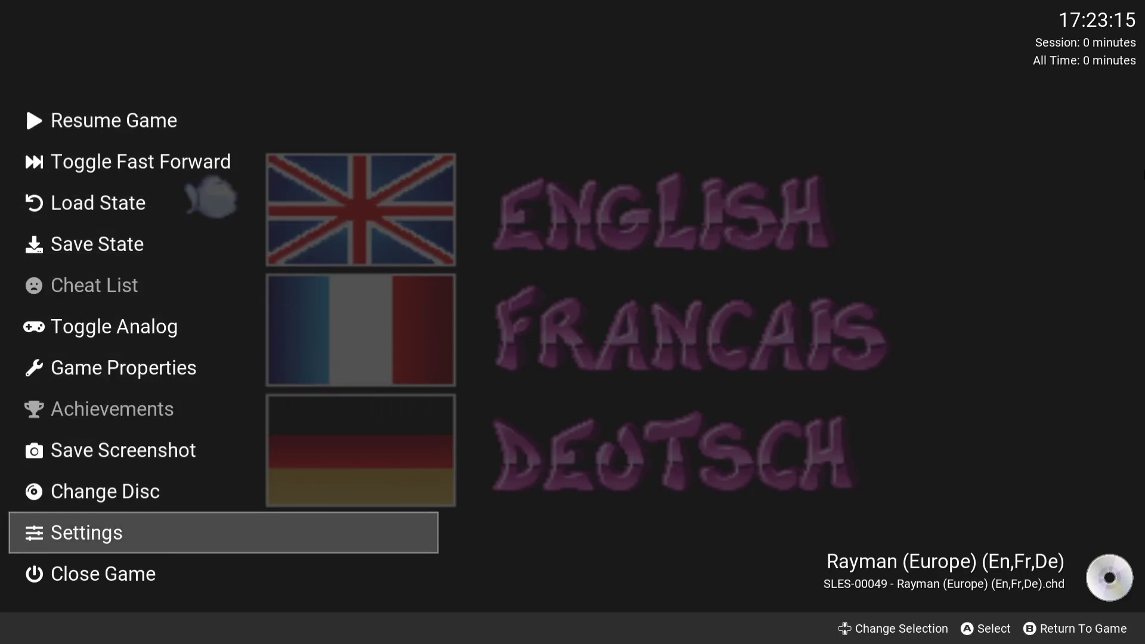
pyautogui.press('Return')
pyautogui.press('Right')
pyautogui.press('Right')
pyautogui.press('Right')
pyautogui.press('Right')
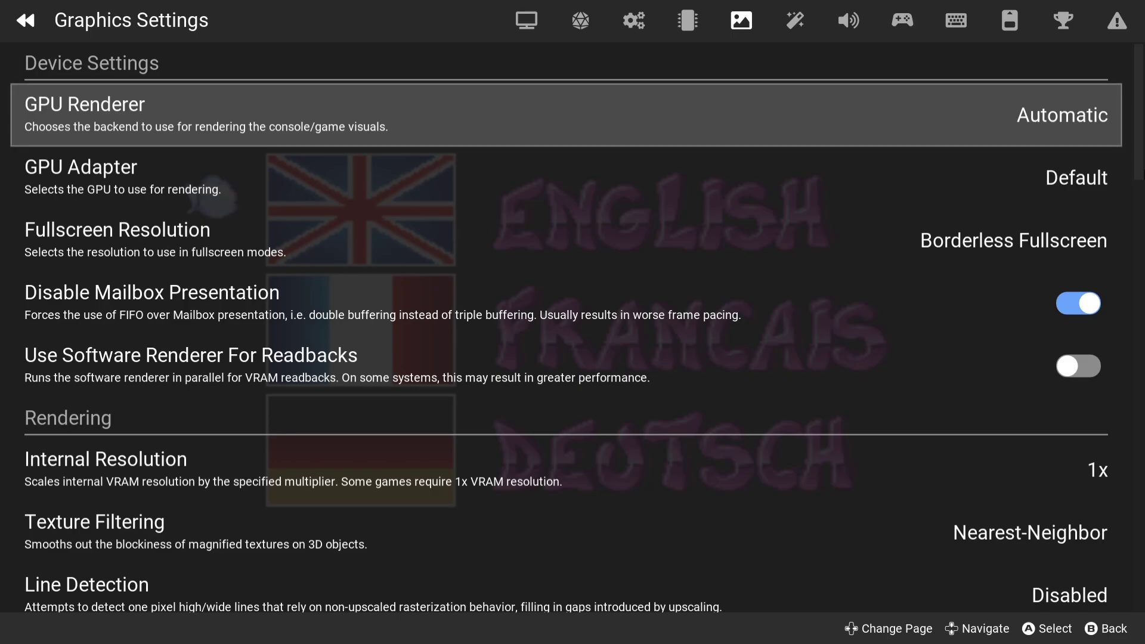
pyautogui.press('Right')
pyautogui.press('Right')
pyautogui.press('Right')
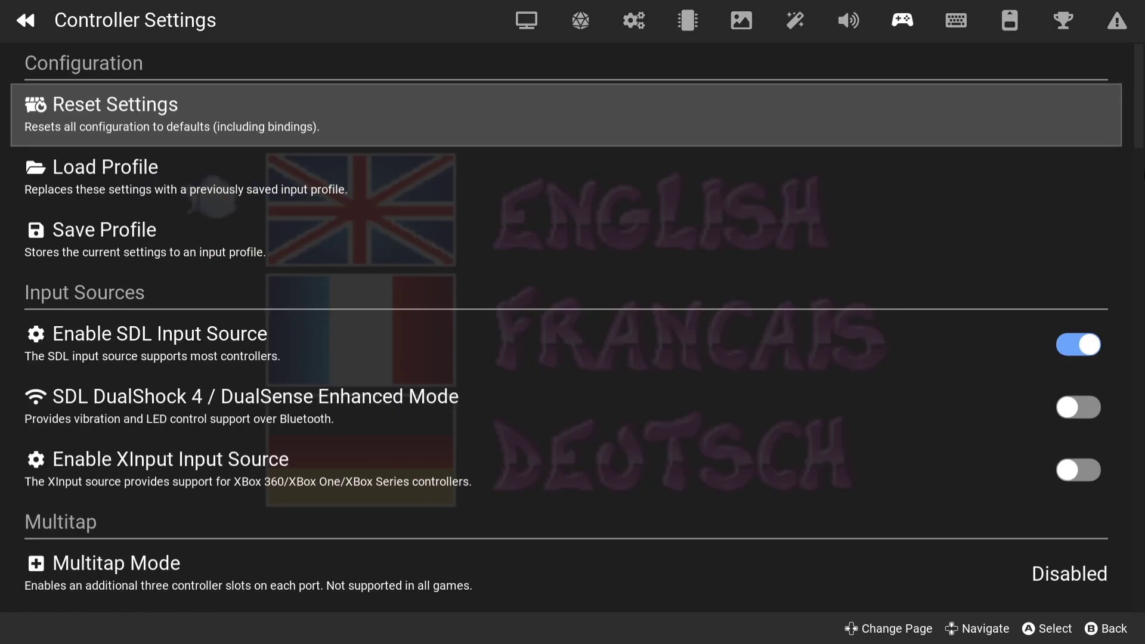
# Step: Enable the XInput input source for controllers in DuckStation
pyautogui.press('Down')
pyautogui.press('Down')
pyautogui.press('Down')
pyautogui.press('Down')
pyautogui.press('Down')
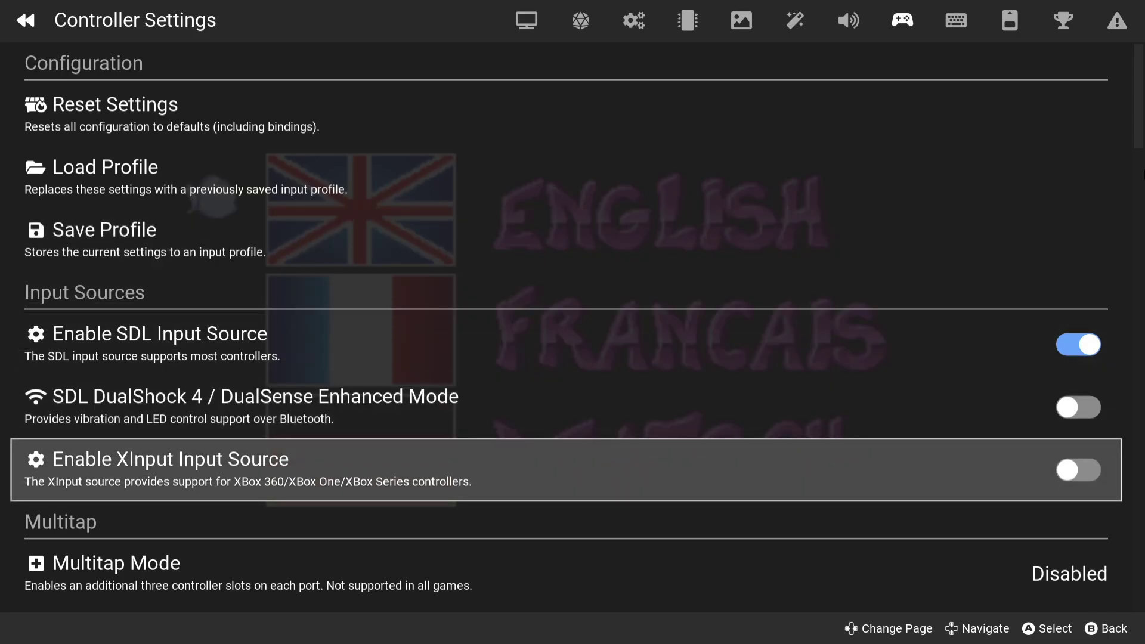
pyautogui.press('Return')
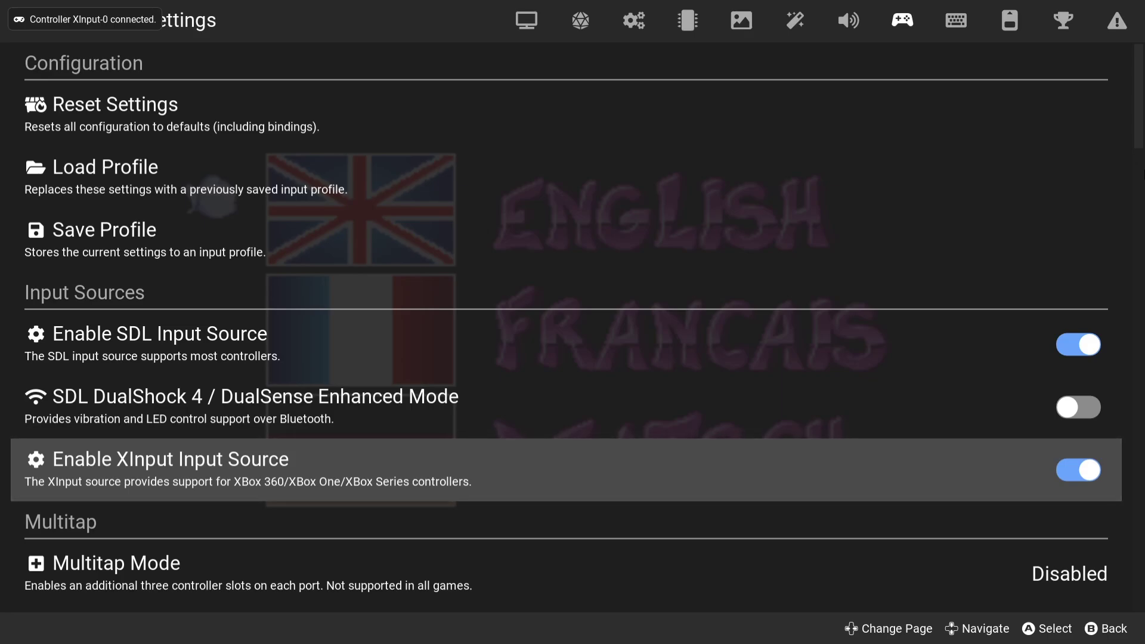
# Step: Leave the DuckStation settings and close the Rayman game
pyautogui.press('Escape')
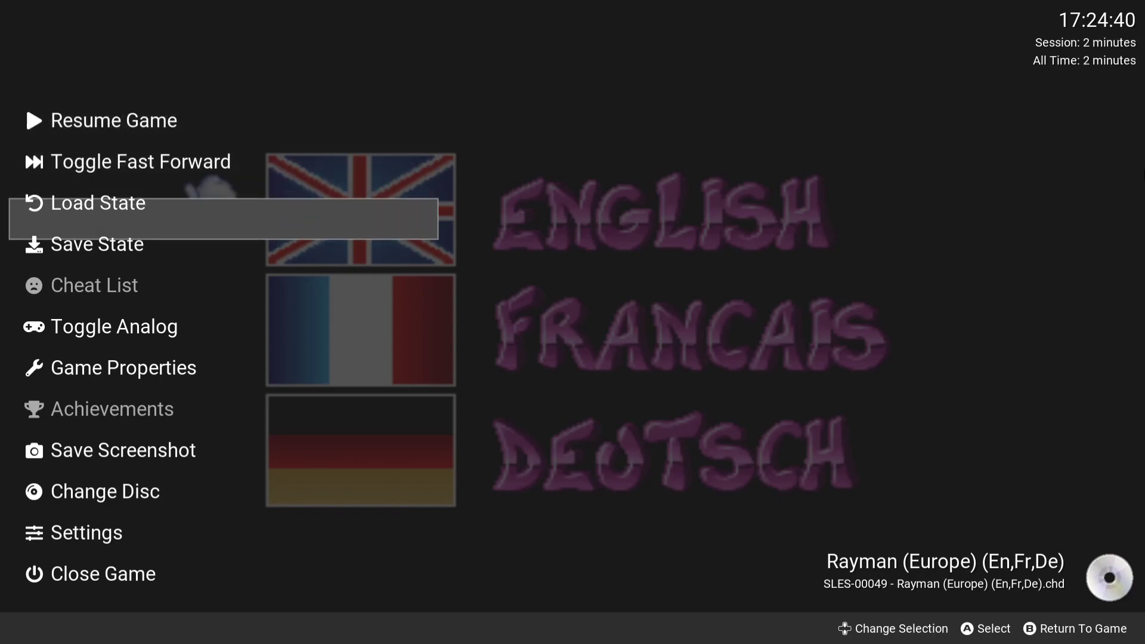
pyautogui.press('Up')
pyautogui.press('Up')
pyautogui.press('Up')
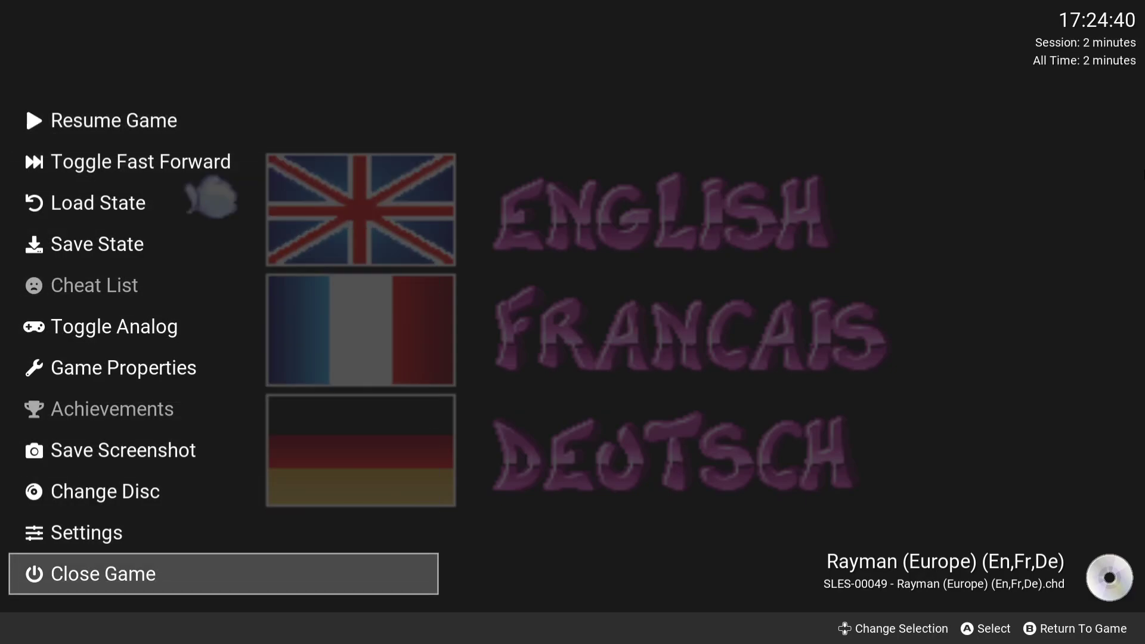
pyautogui.press('Return')
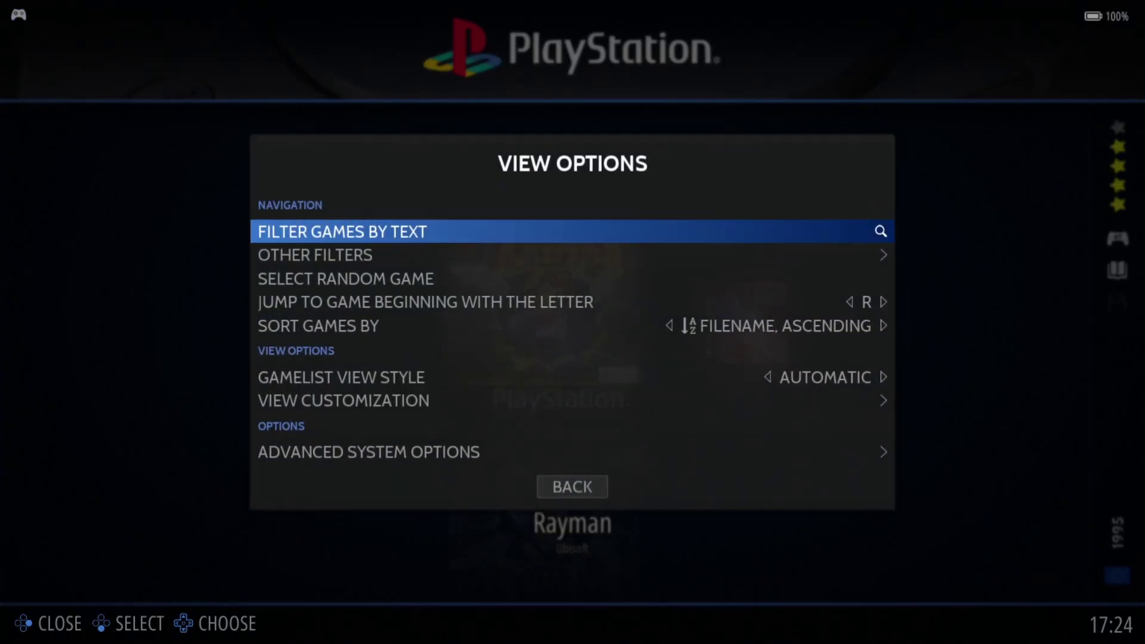
# Step: Open the Controls settings within the advanced system options for PlayStation
pyautogui.press('Up')
pyautogui.press('Up')
pyautogui.press('Return')
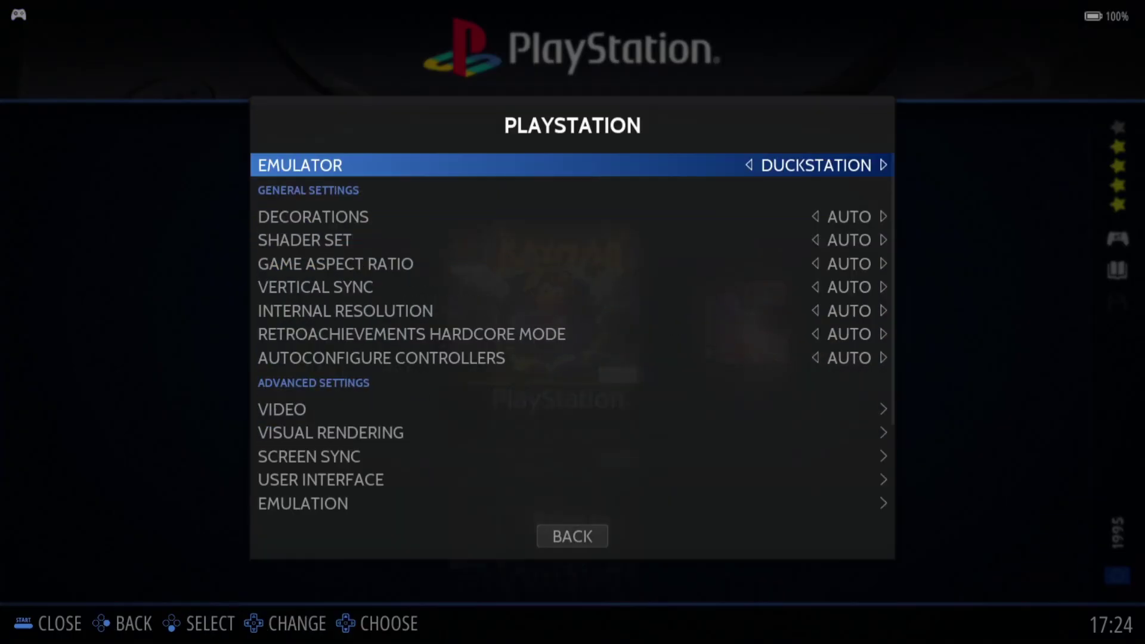
pyautogui.press('Down')
pyautogui.press('Down')
pyautogui.press('Down')
pyautogui.press('Down')
pyautogui.press('Down')
pyautogui.press('Down')
pyautogui.press('Down')
pyautogui.press('Down')
pyautogui.press('Down')
pyautogui.press('Down')
pyautogui.press('Down')
pyautogui.press('Down')
pyautogui.press('Down')
pyautogui.press('Down')
pyautogui.press('Down')
pyautogui.press('Return')
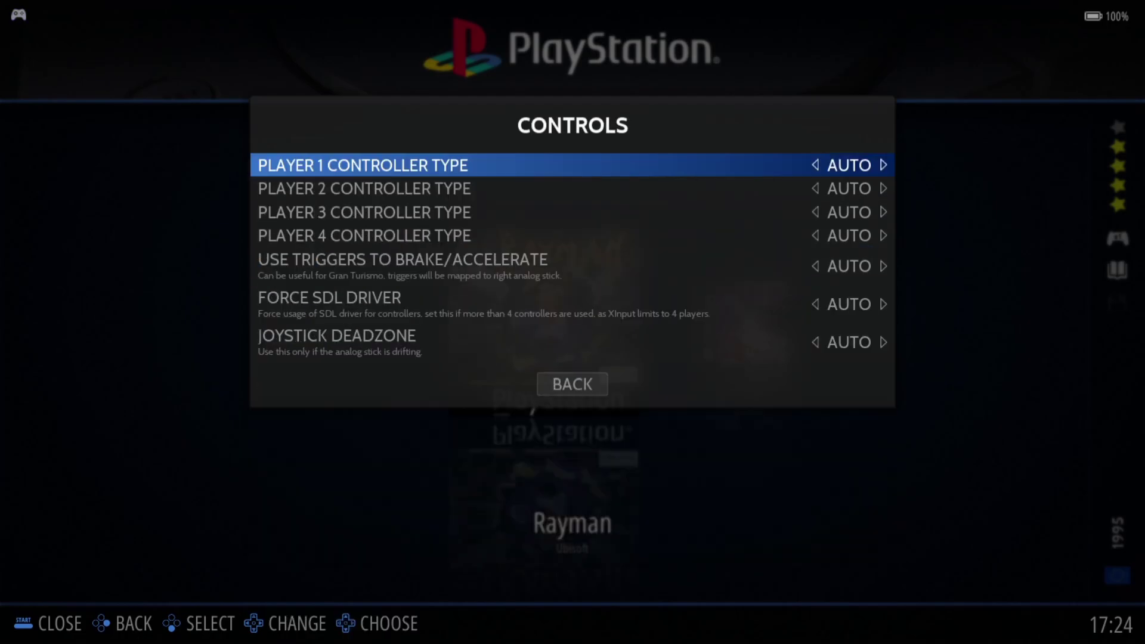
# Step: Set Force SDL Driver to Yes for the PlayStation controls and return to the game list
pyautogui.press('Down')
pyautogui.press('Down')
pyautogui.press('Down')
pyautogui.press('Down')
pyautogui.press('Down')
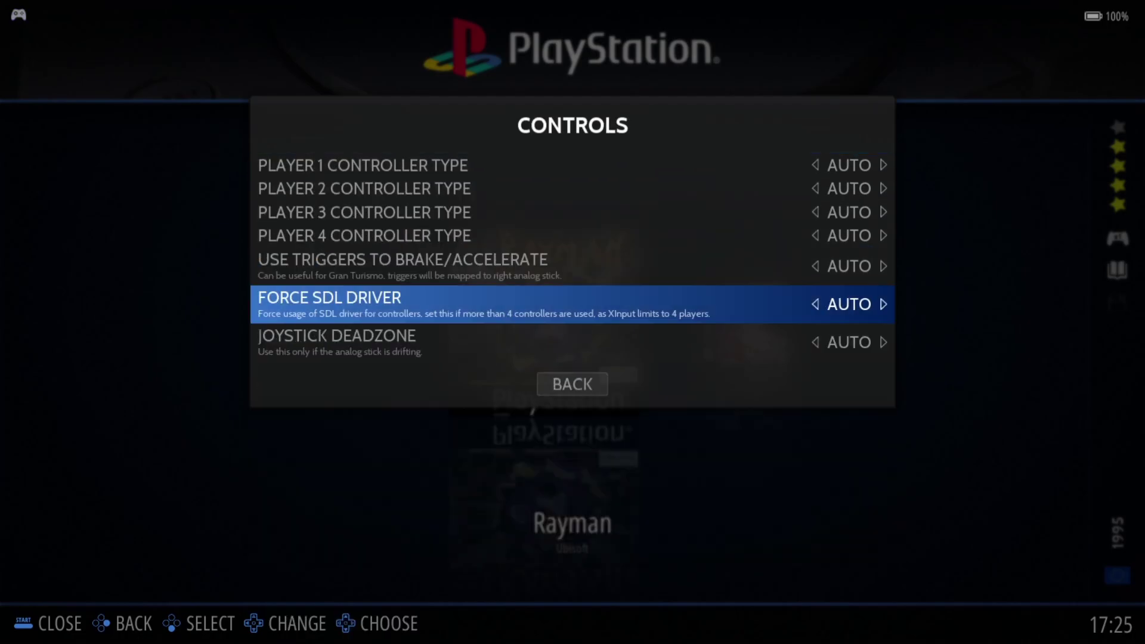
pyautogui.press('Return')
pyautogui.press('Down')
pyautogui.press('Down')
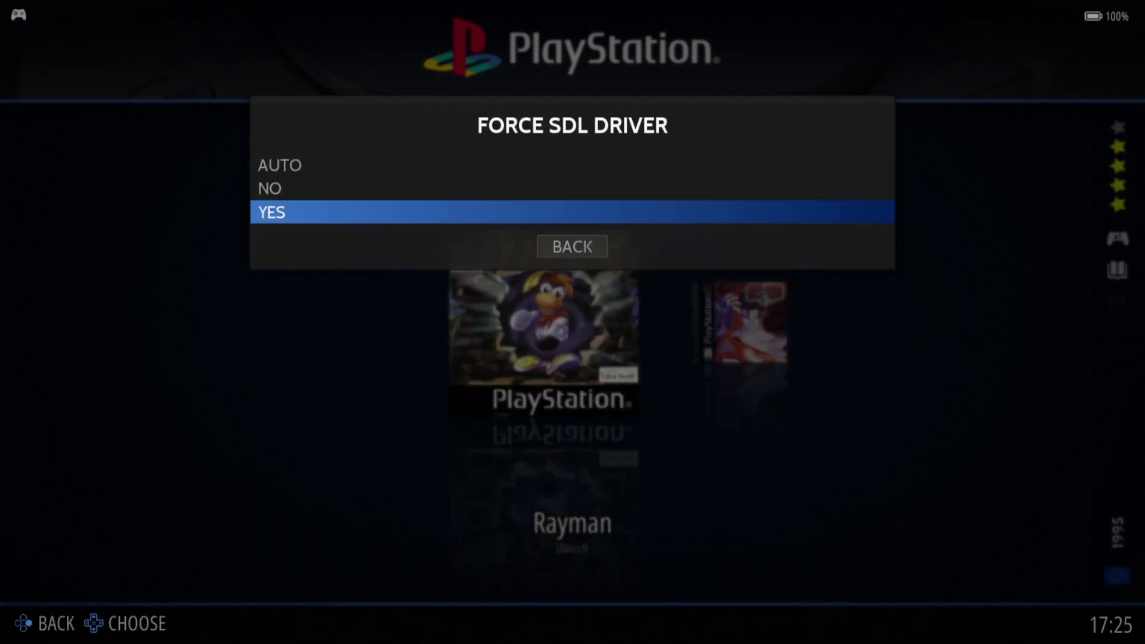
pyautogui.press('Return')
pyautogui.press('Escape')
pyautogui.press('Escape')
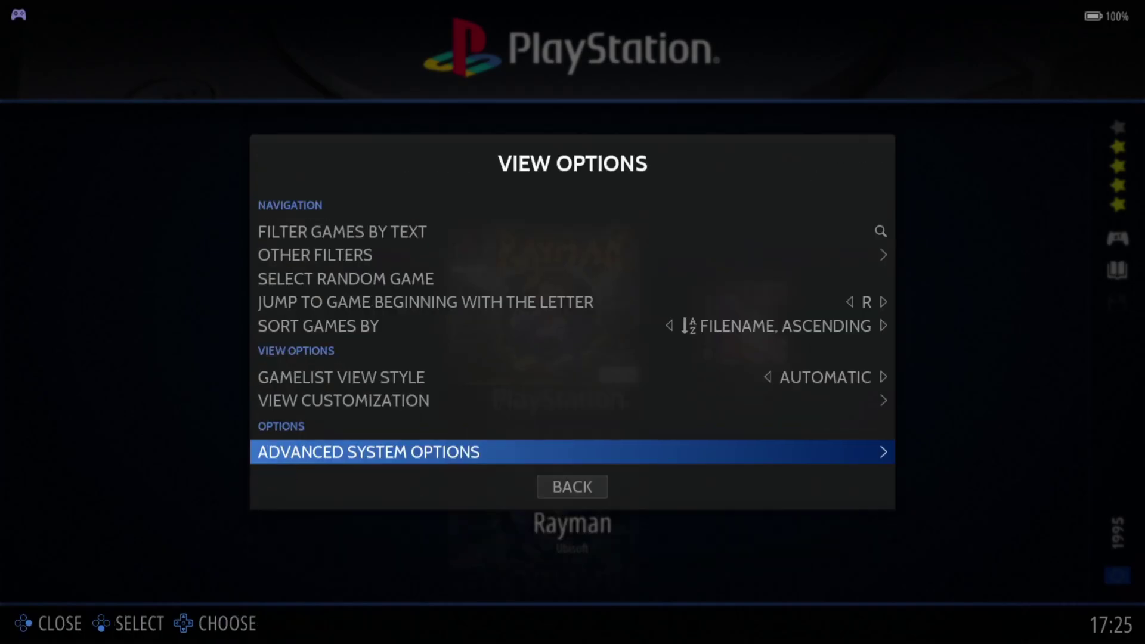
pyautogui.press('Escape')
pyautogui.press('Return')
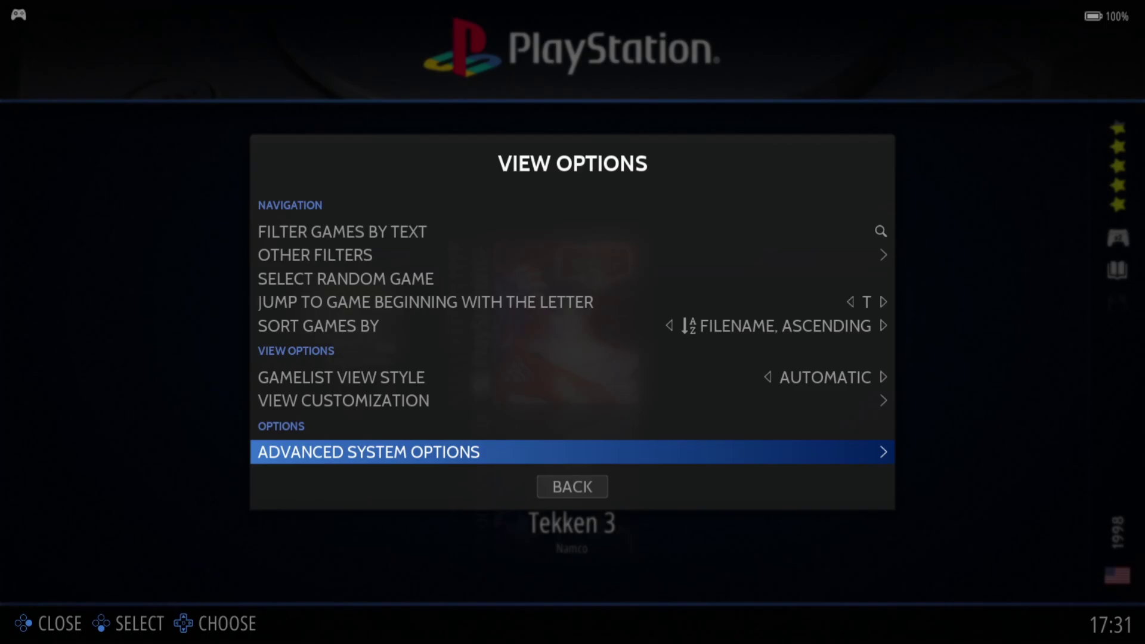
# Step: Reopen the PlayStation advanced system options and set Game Aspect Ratio to Stretch
pyautogui.press('BackSpace')
pyautogui.press('F1')
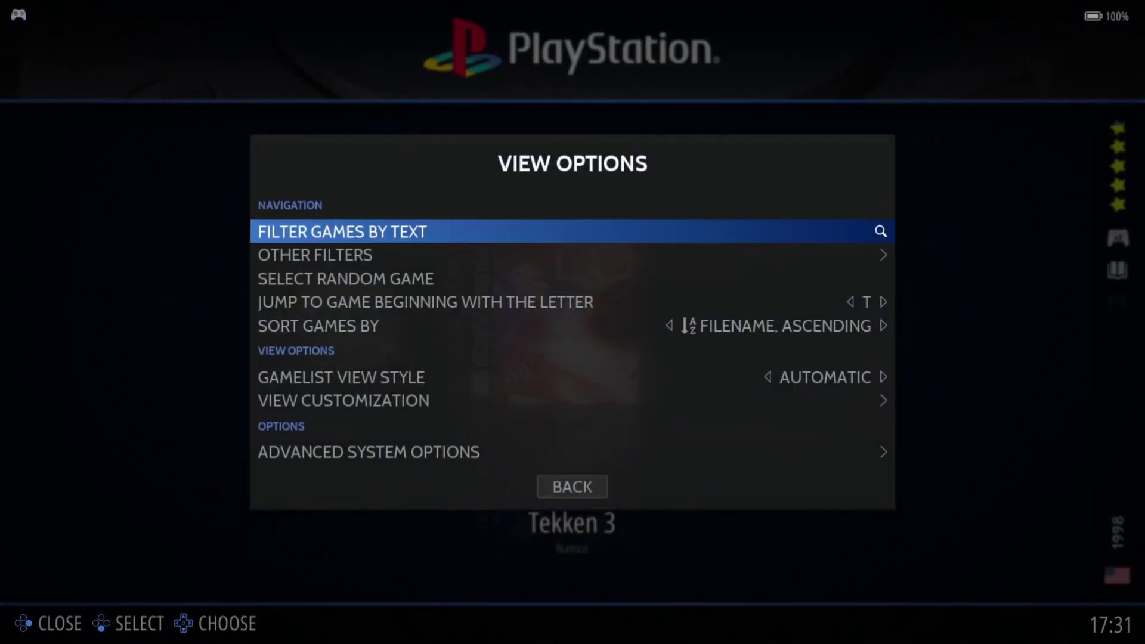
pyautogui.press('Up')
pyautogui.press('Return')
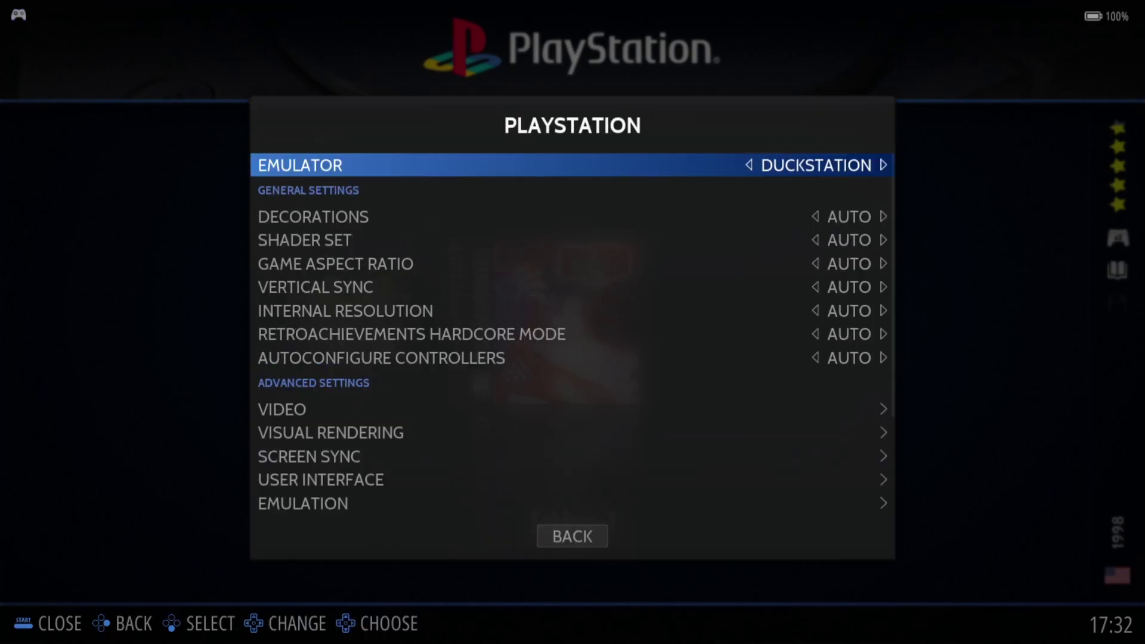
pyautogui.press('Down')
pyautogui.press('Down')
pyautogui.press('Down')
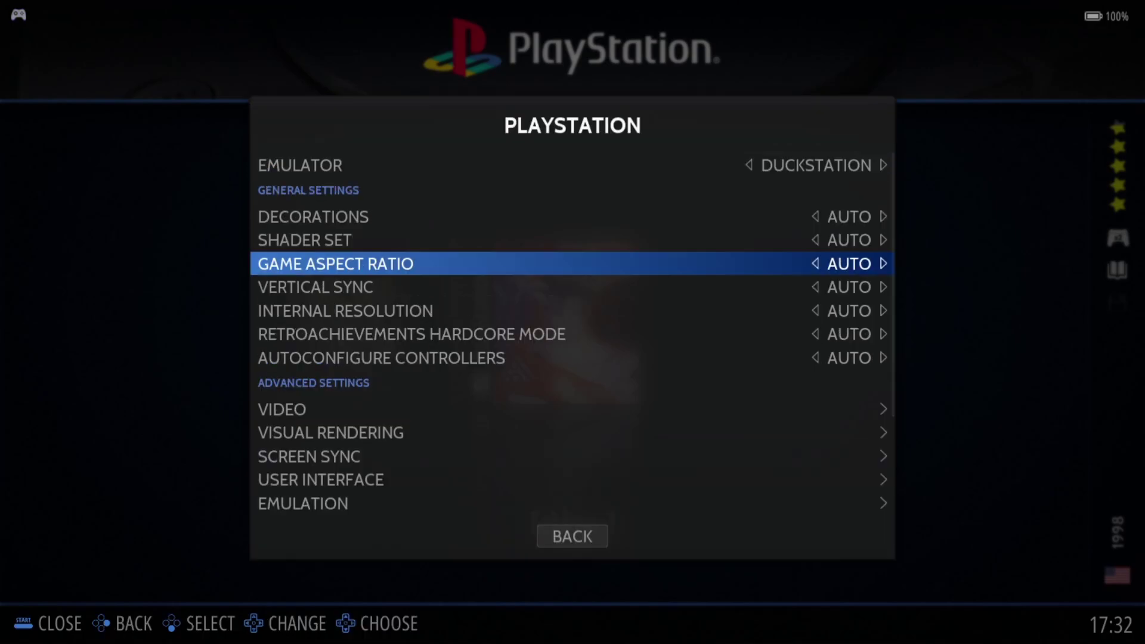
pyautogui.press('Return')
pyautogui.press('Up')
pyautogui.press('Up')
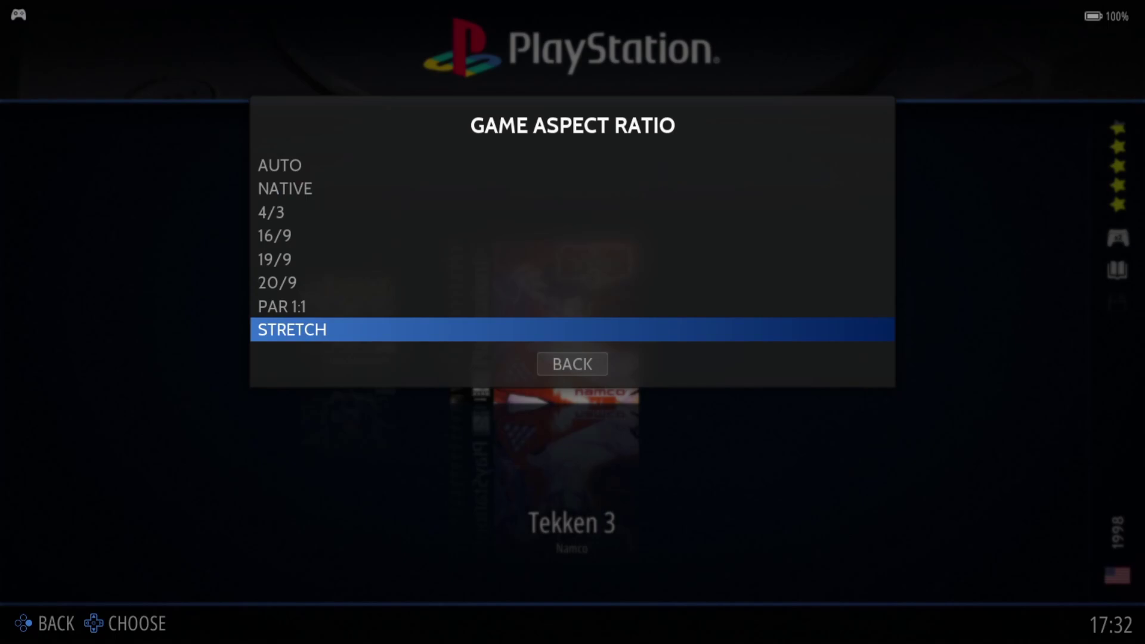
pyautogui.press('Return')
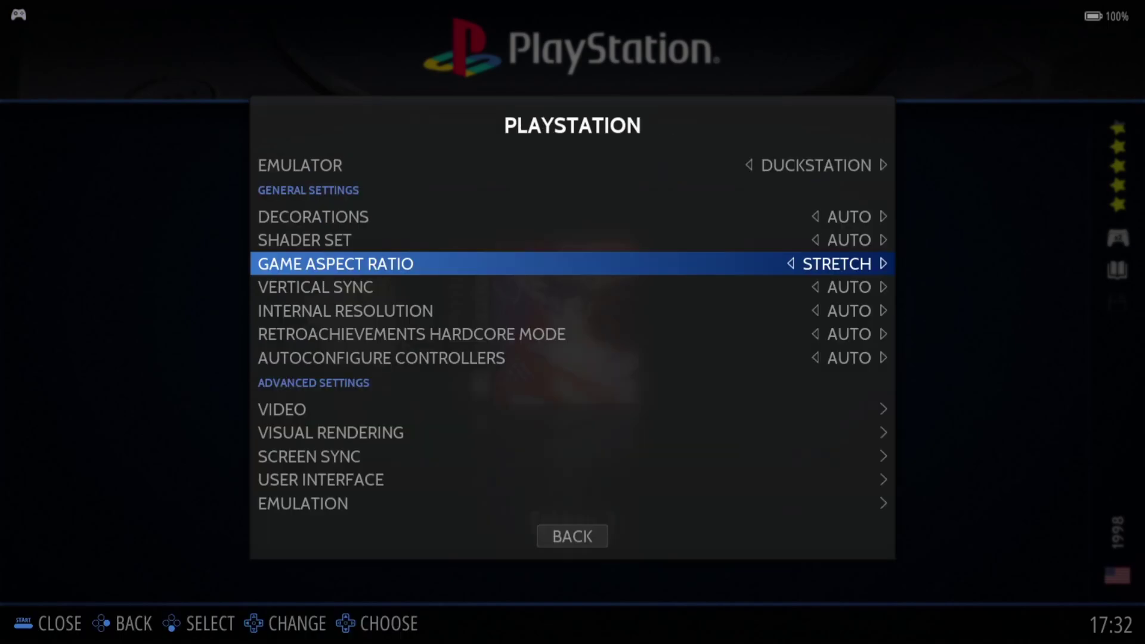
# Step: Set the PlayStation Internal Resolution to 6X (1440P)
pyautogui.press('Down')
pyautogui.press('Down')
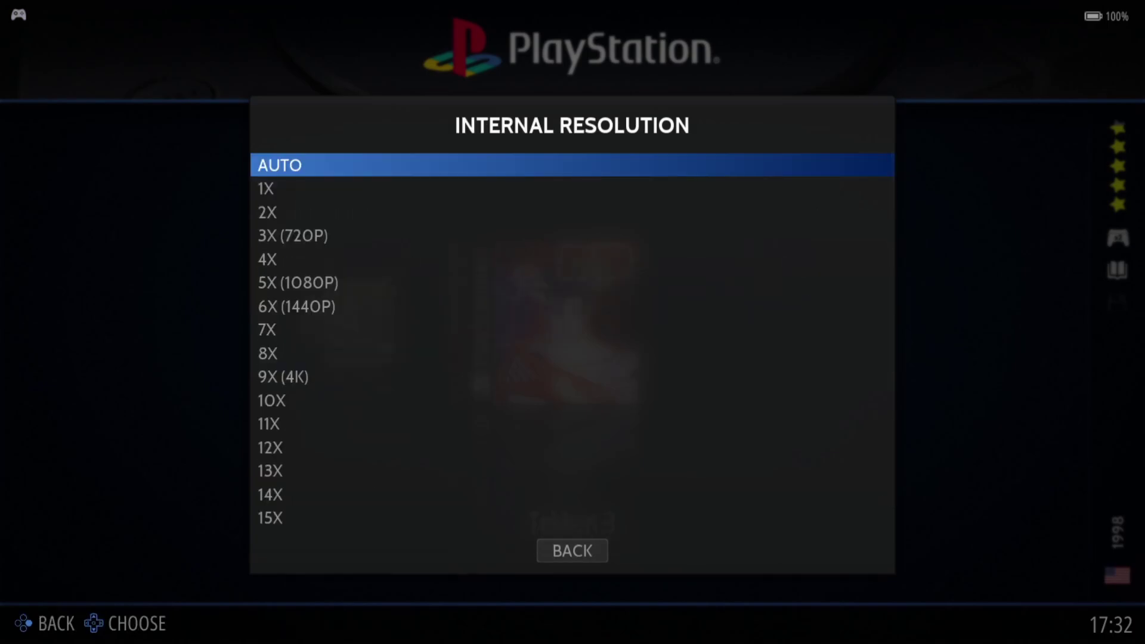
pyautogui.press('Down')
pyautogui.press('Down')
pyautogui.press('Down')
pyautogui.press('Down')
pyautogui.press('Down')
pyautogui.press('Down')
pyautogui.press('Down')
pyautogui.press('Down')
pyautogui.press('Down')
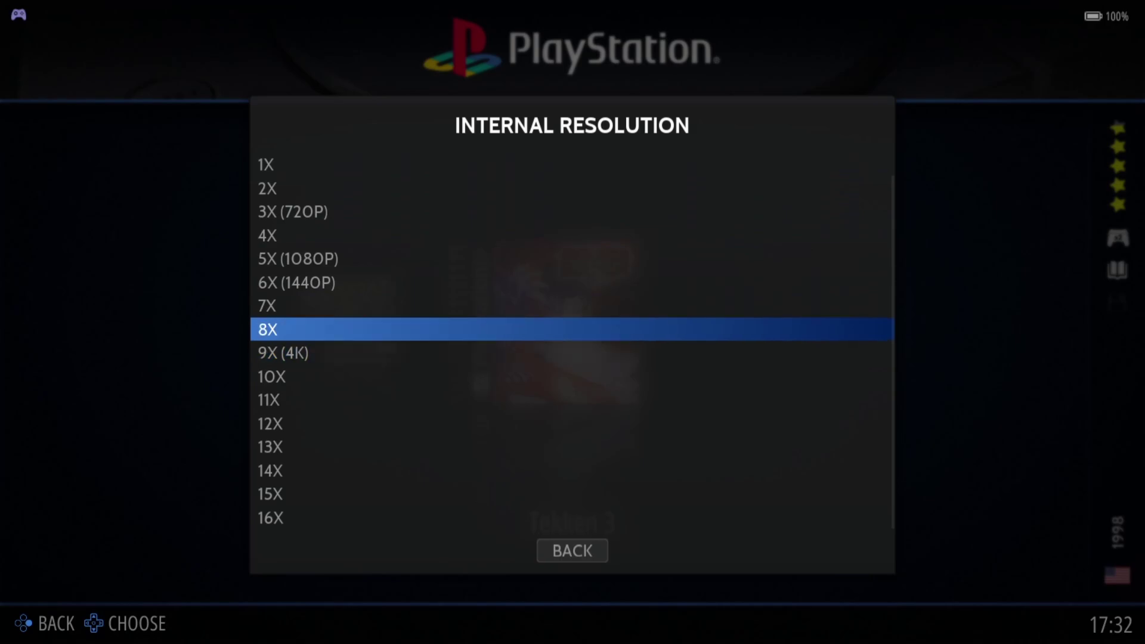
pyautogui.press('Up')
pyautogui.press('Up')
pyautogui.press('Up')
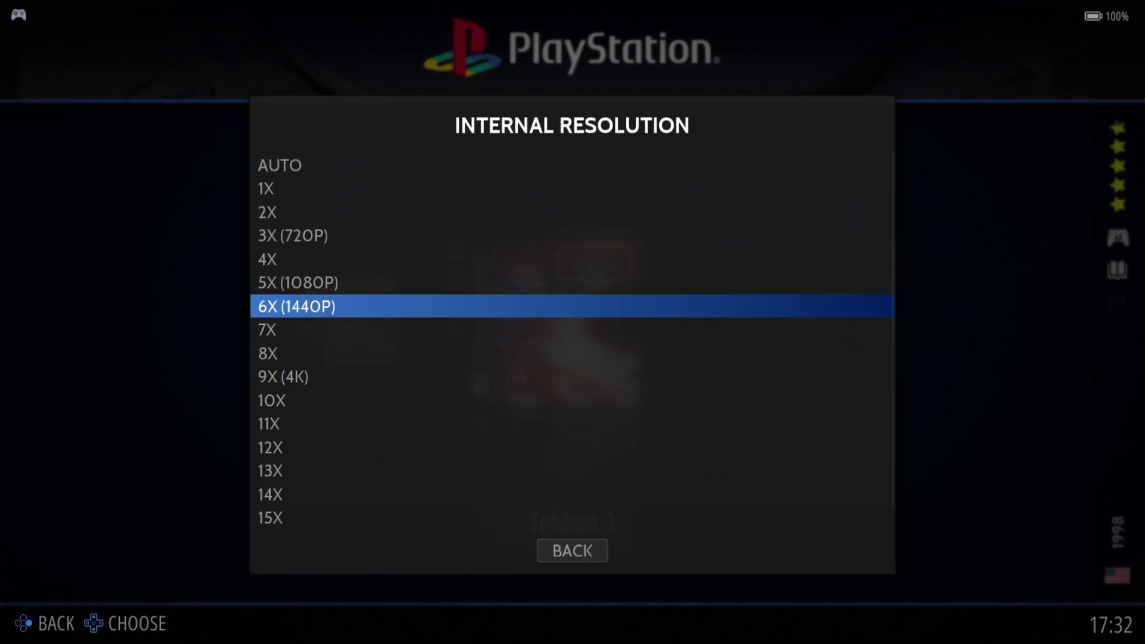
pyautogui.press('Return')
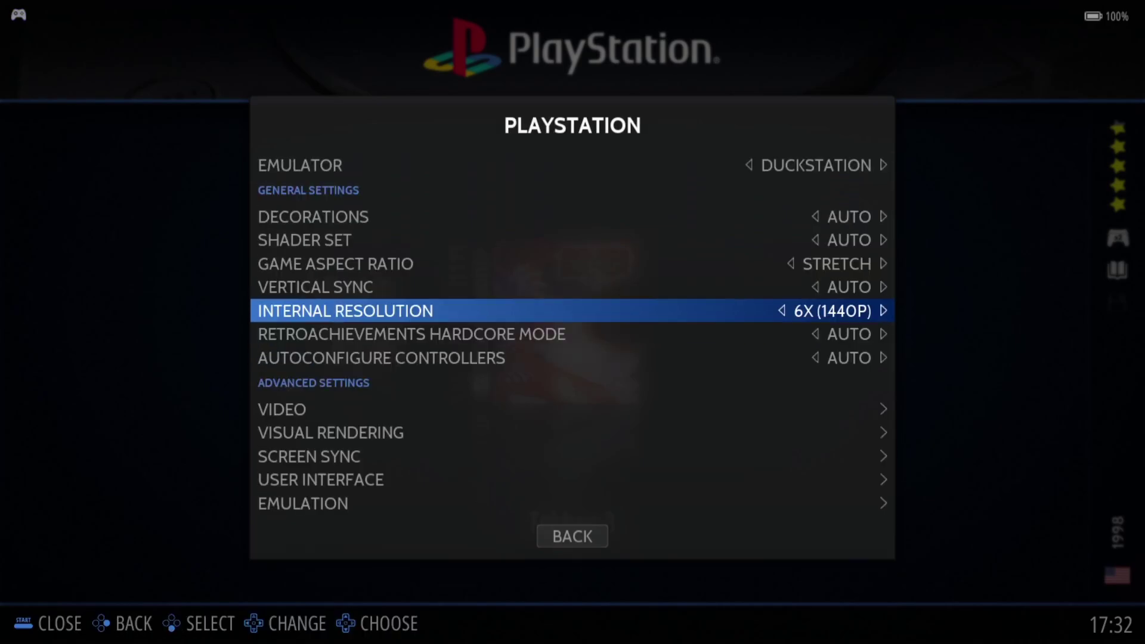
# Step: Set the Texture Filter to Bilinear in the Visual Rendering settings
pyautogui.press('Down')
pyautogui.press('Down')
pyautogui.press('Down')
pyautogui.press('Down')
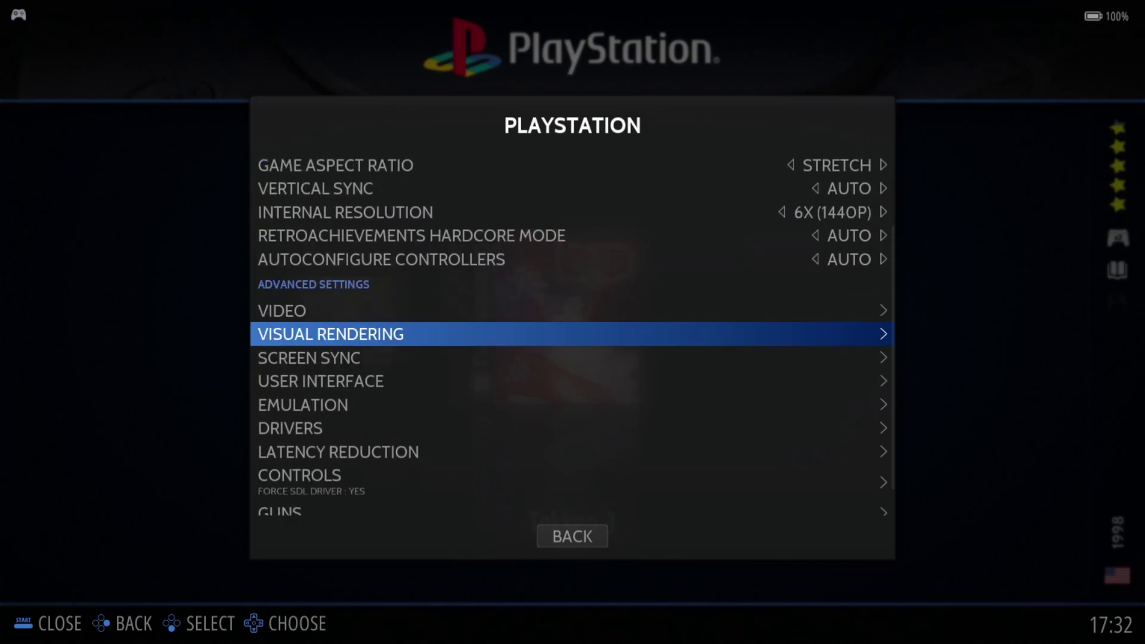
pyautogui.press('Return')
pyautogui.press('Return')
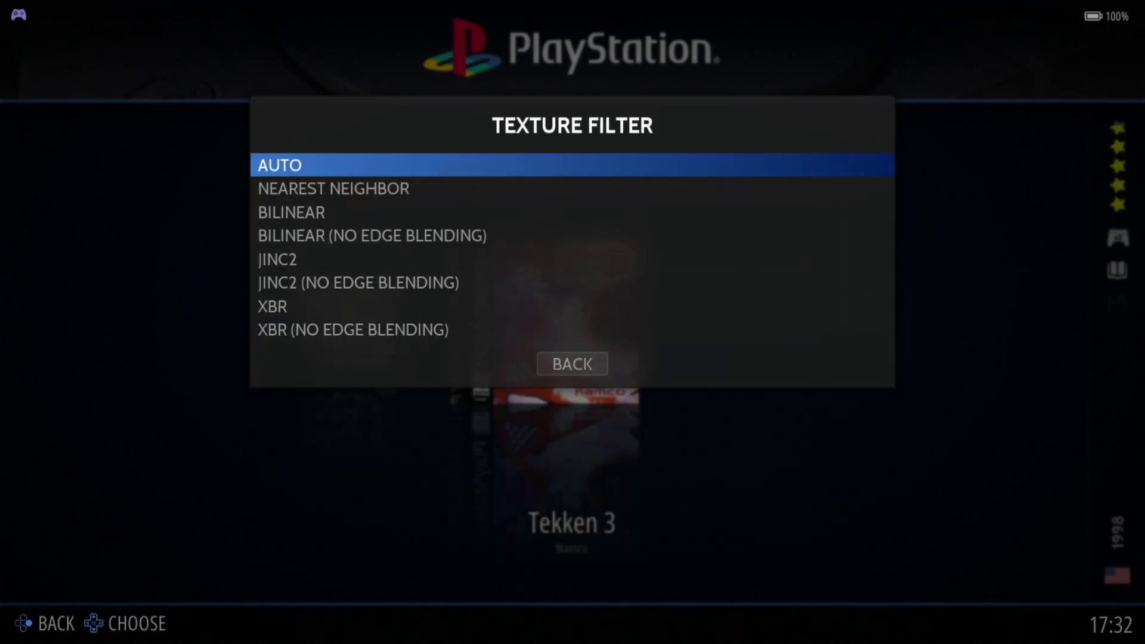
pyautogui.press('Down')
pyautogui.press('Down')
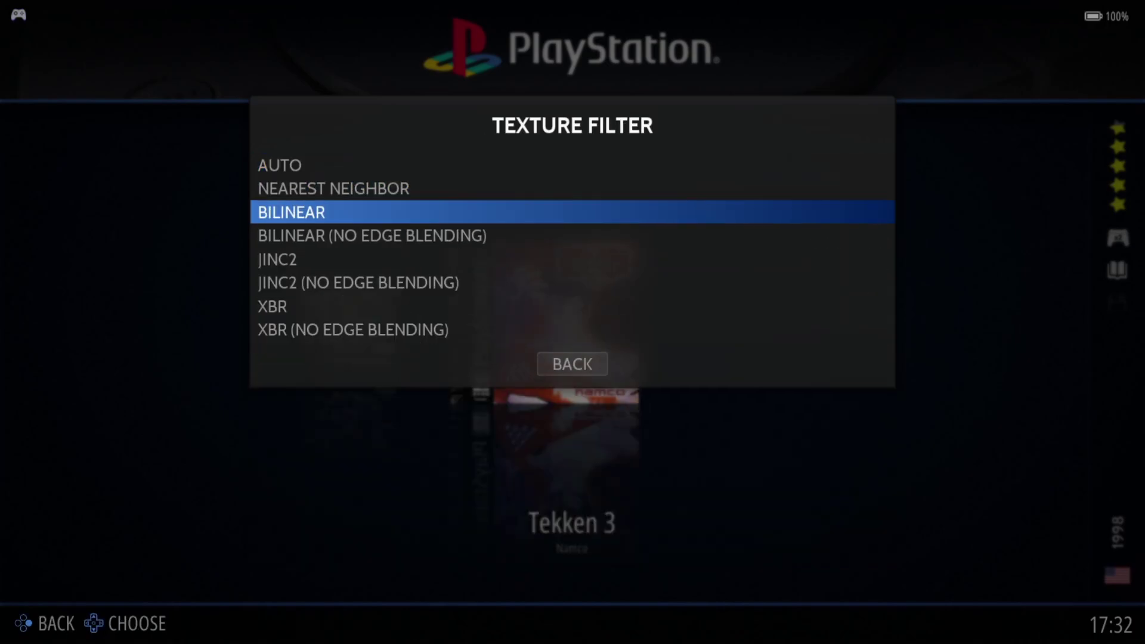
pyautogui.press('Return')
# Step: Set the DuckStation Shader to Scanlines ABS in the Visual Rendering settings
pyautogui.press('Down')
pyautogui.press('Return')
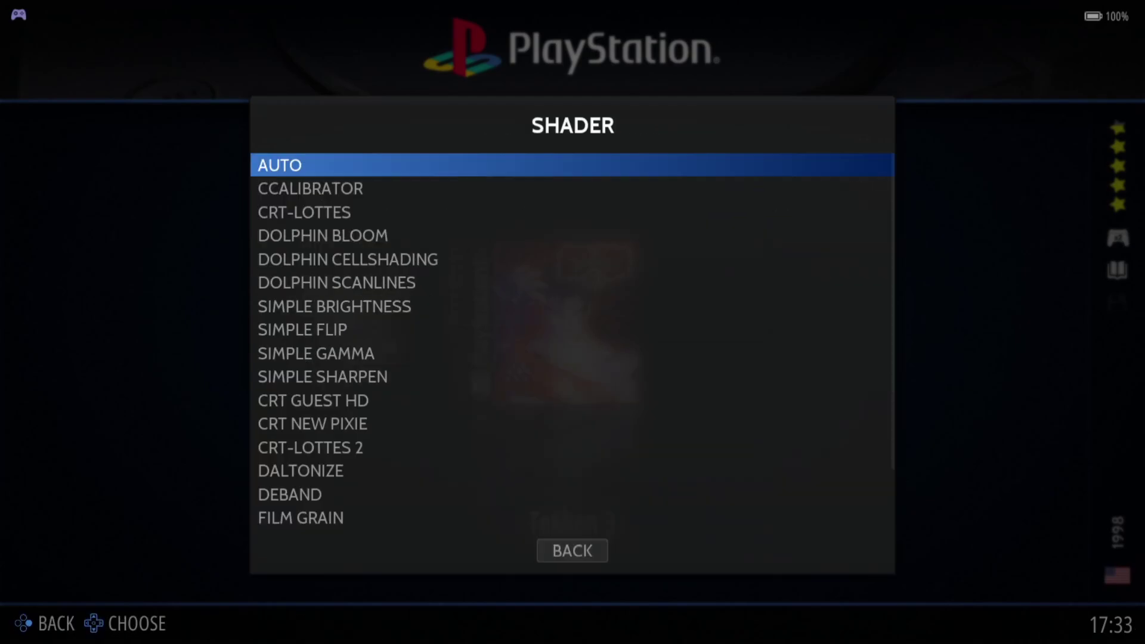
pyautogui.press('Up')
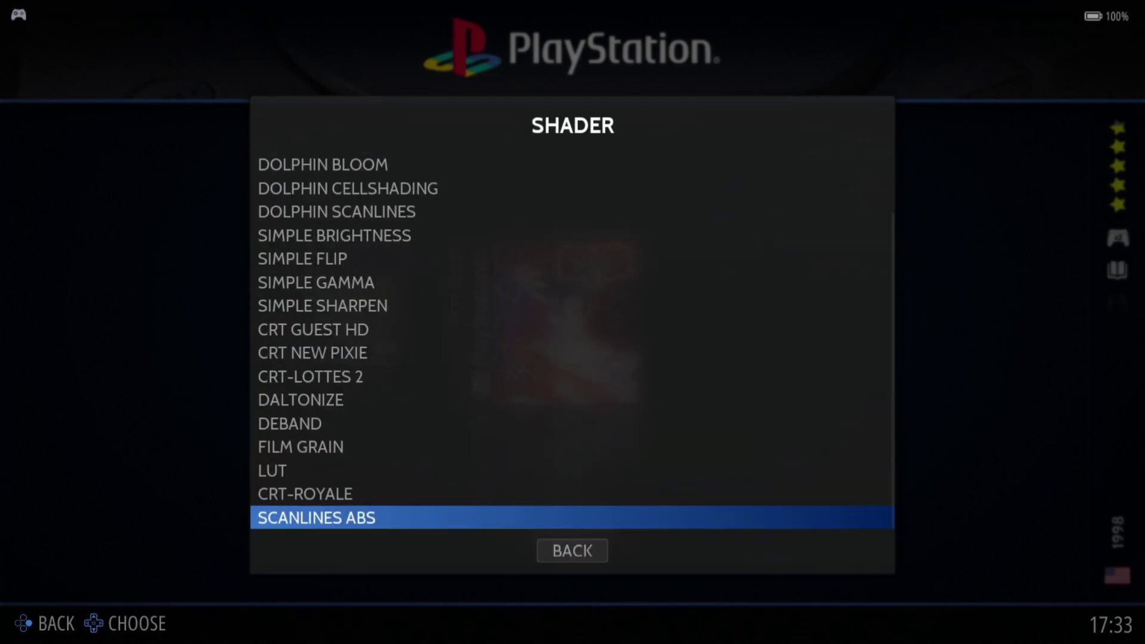
pyautogui.press('Up')
pyautogui.press('Down')
pyautogui.press('Return')
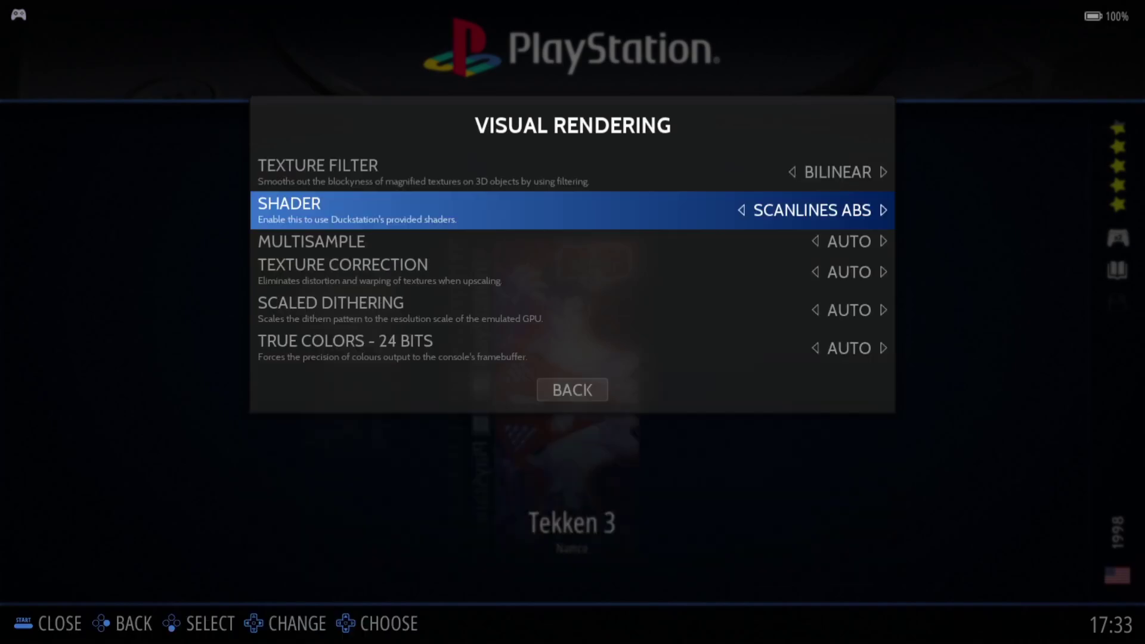
# Step: Return to the game list, then launch Tekken 3 in Arcade Mode to check the new visual settings
pyautogui.press('Escape')
pyautogui.press('Escape')
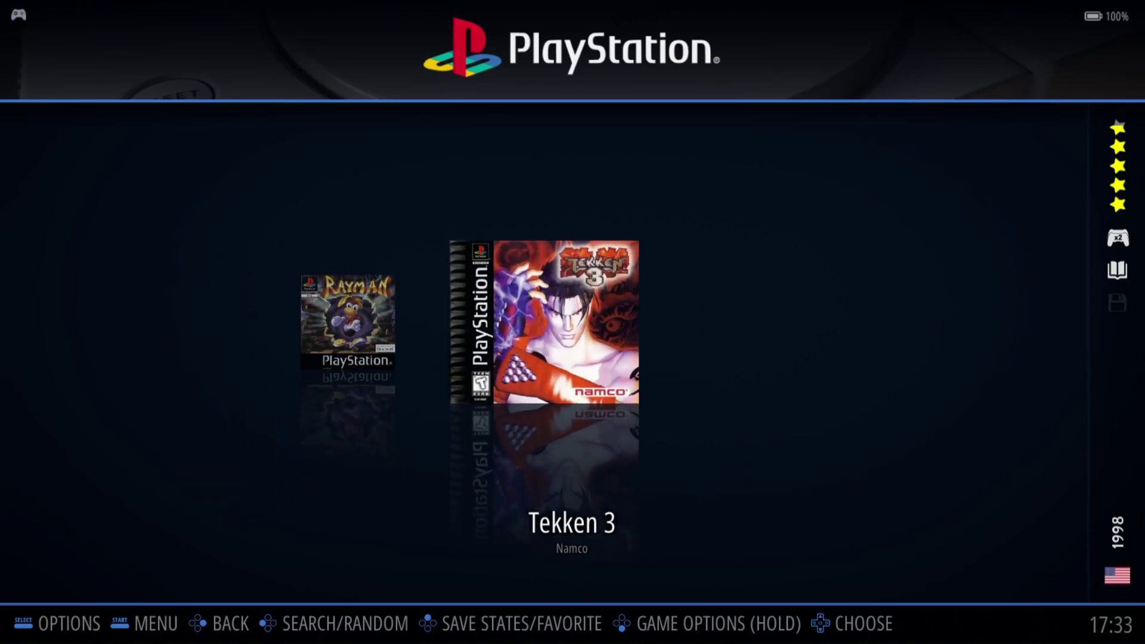
pyautogui.press('Return')
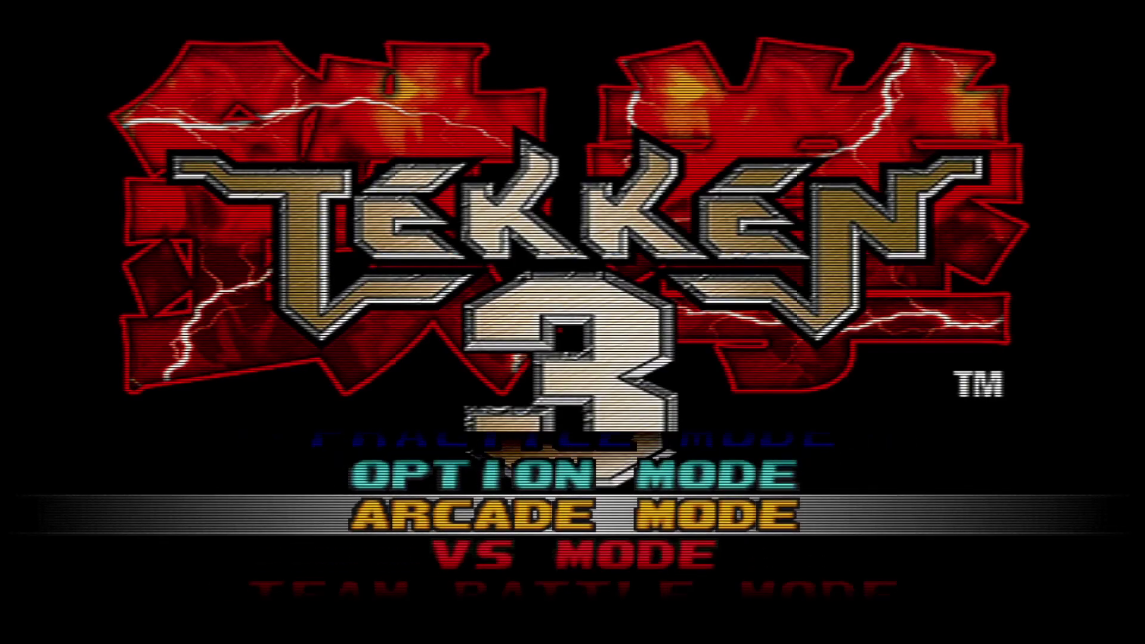
pyautogui.press('Return')
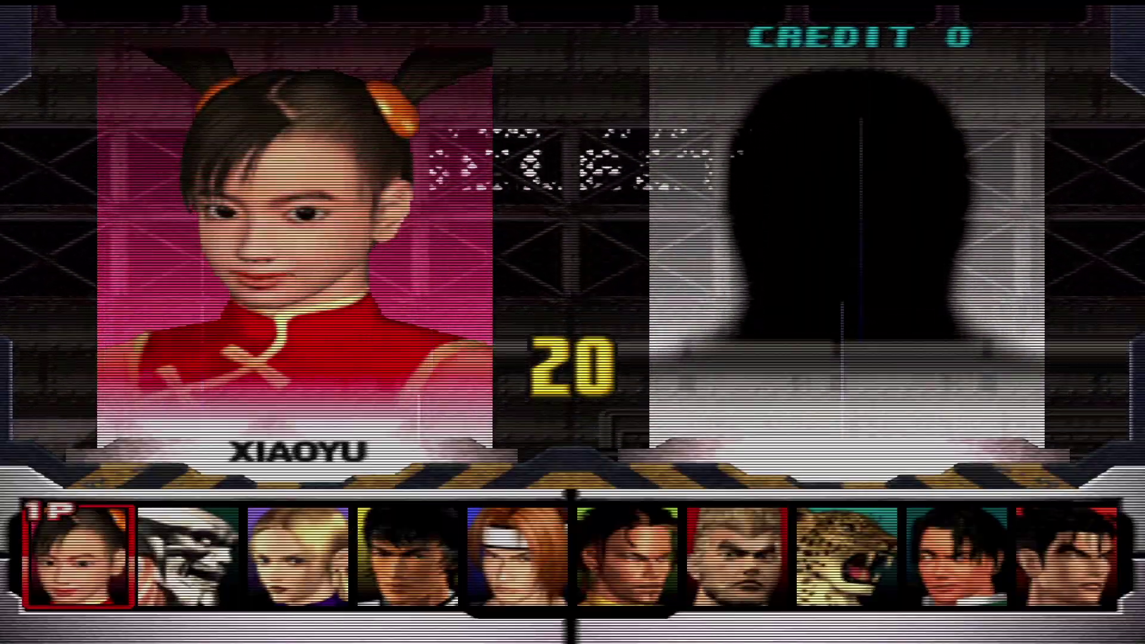
pyautogui.press('Return')
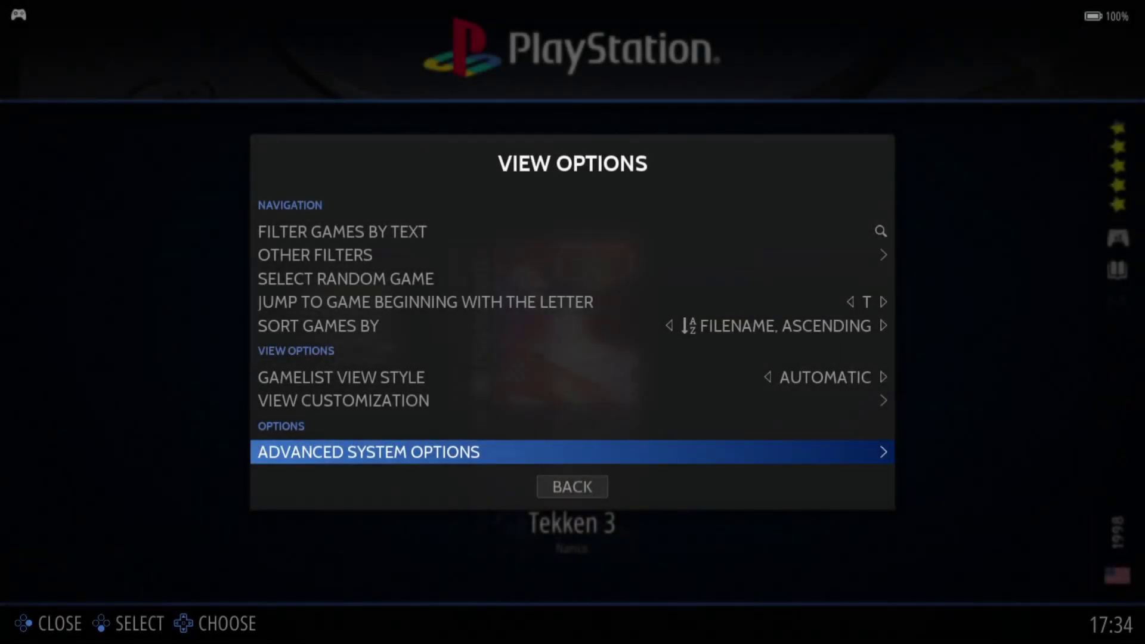
# Step: Reopen the Visual Rendering settings through the PlayStation advanced system options and go to the Shader setting
pyautogui.press('Return')
pyautogui.press('Down')
pyautogui.press('Down')
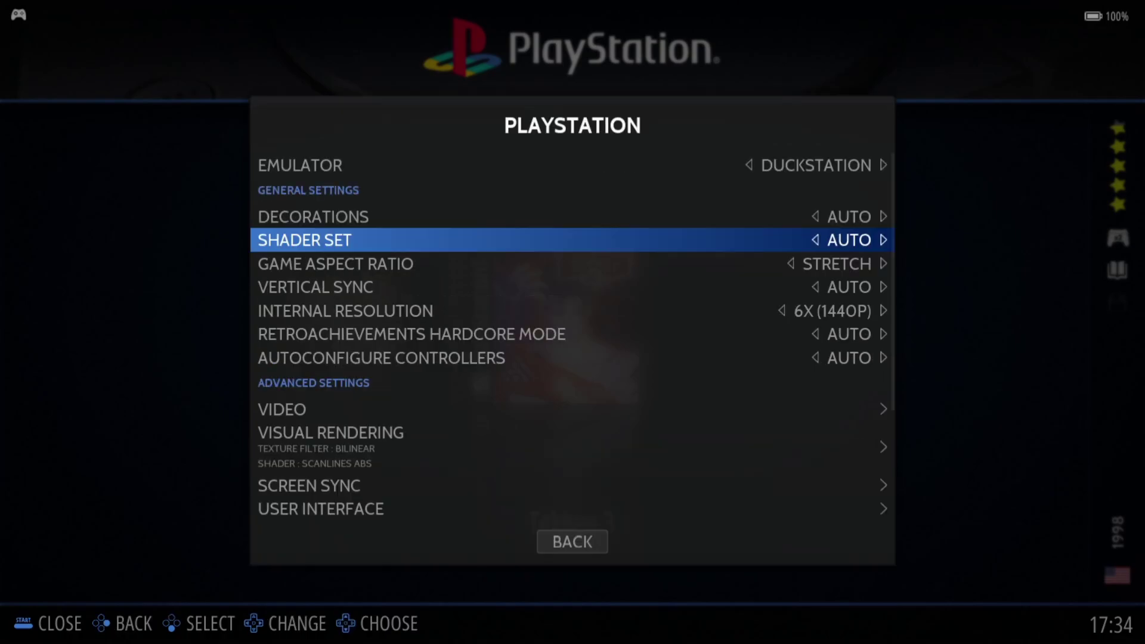
pyautogui.press('Down')
pyautogui.press('Down')
pyautogui.press('Down')
pyautogui.press('Down')
pyautogui.press('Down')
pyautogui.press('Down')
pyautogui.press('Down')
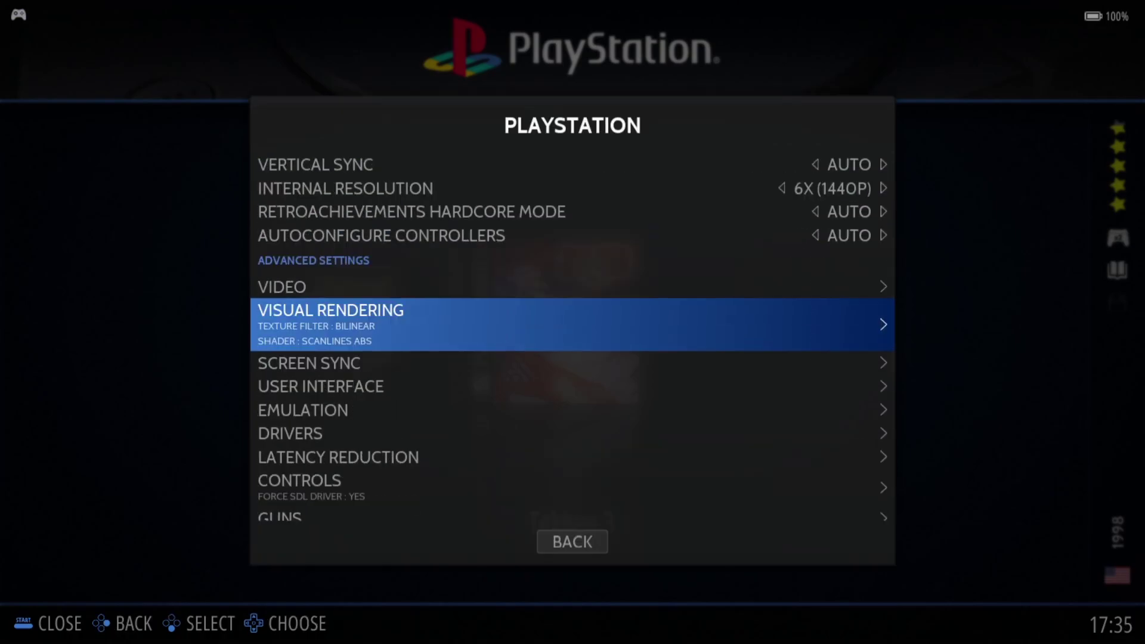
pyautogui.press('Return')
pyautogui.press('Down')
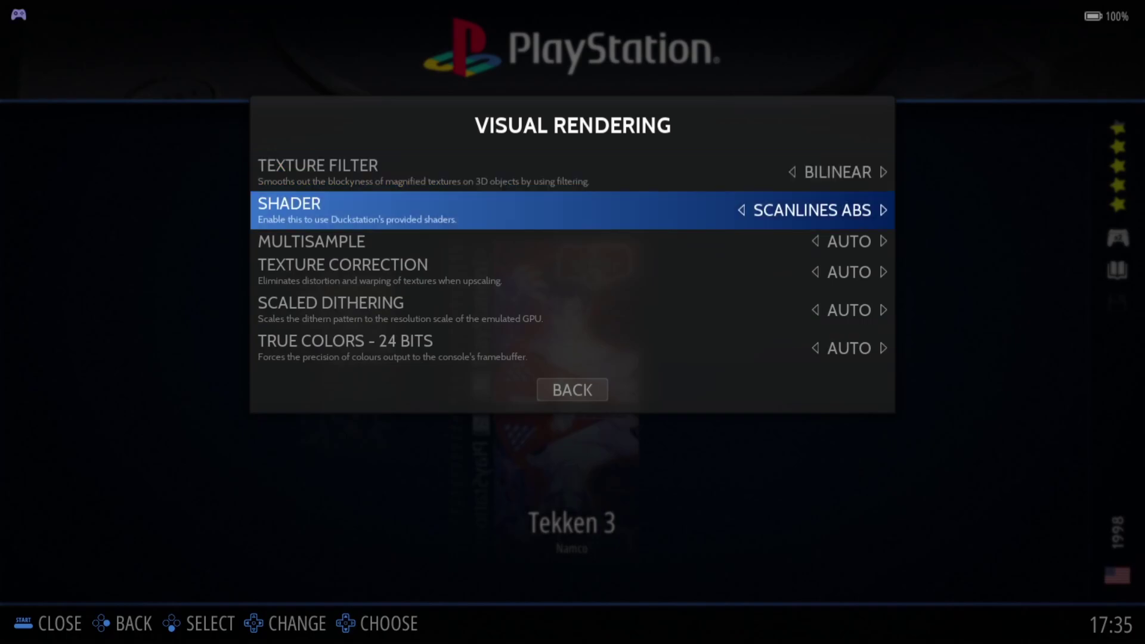
# Step: Look through the available DuckStation shaders and choose Scanlines ABS
pyautogui.press('Return')
pyautogui.press('Escape')
pyautogui.press('Return')
pyautogui.press('Down')
pyautogui.press('Up')
pyautogui.press('Up')
pyautogui.press('Up')
pyautogui.press('Up')
pyautogui.press('Up')
pyautogui.press('Up')
pyautogui.press('Down')
pyautogui.press('Down')
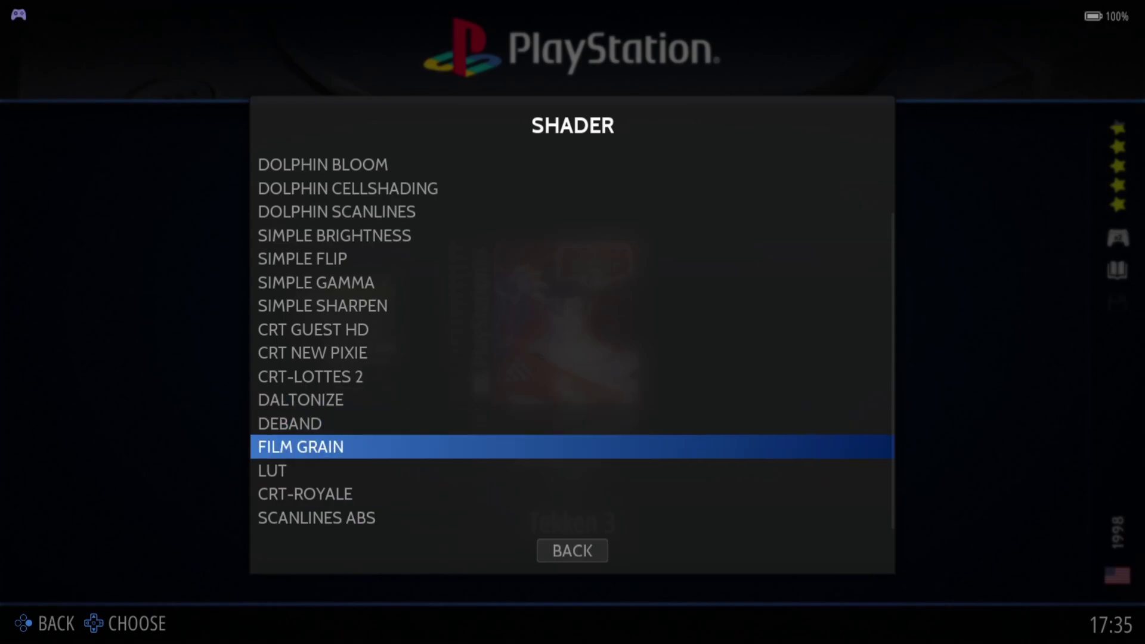
pyautogui.press('Down')
pyautogui.press('Down')
pyautogui.press('Down')
pyautogui.press('Down')
pyautogui.press('Down')
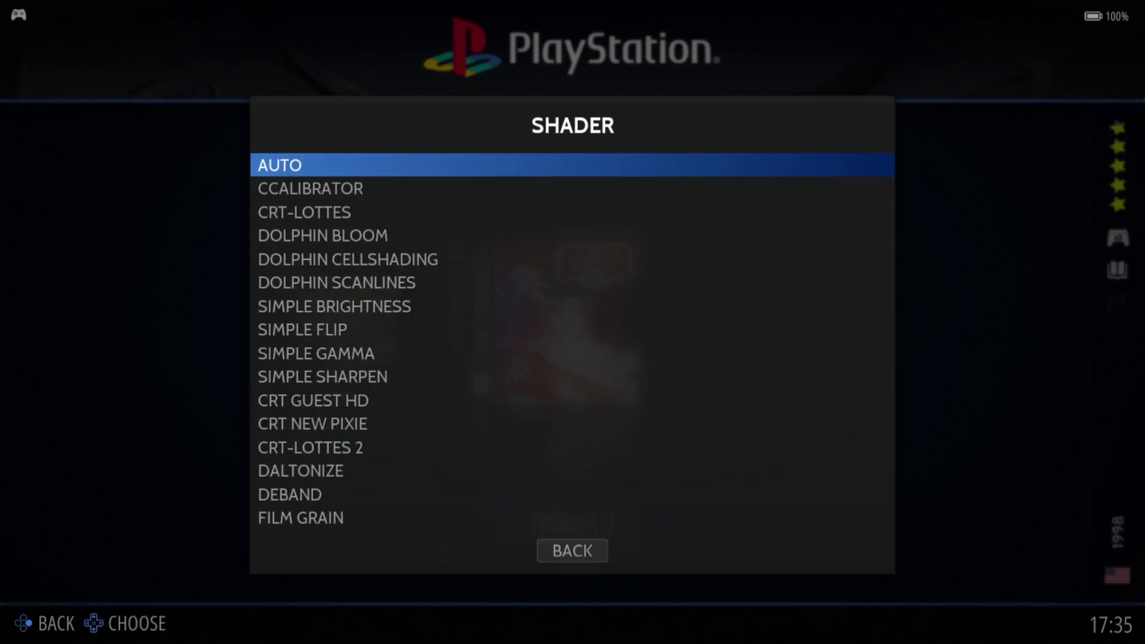
pyautogui.press('Up')
pyautogui.press('Up')
pyautogui.press('Return')
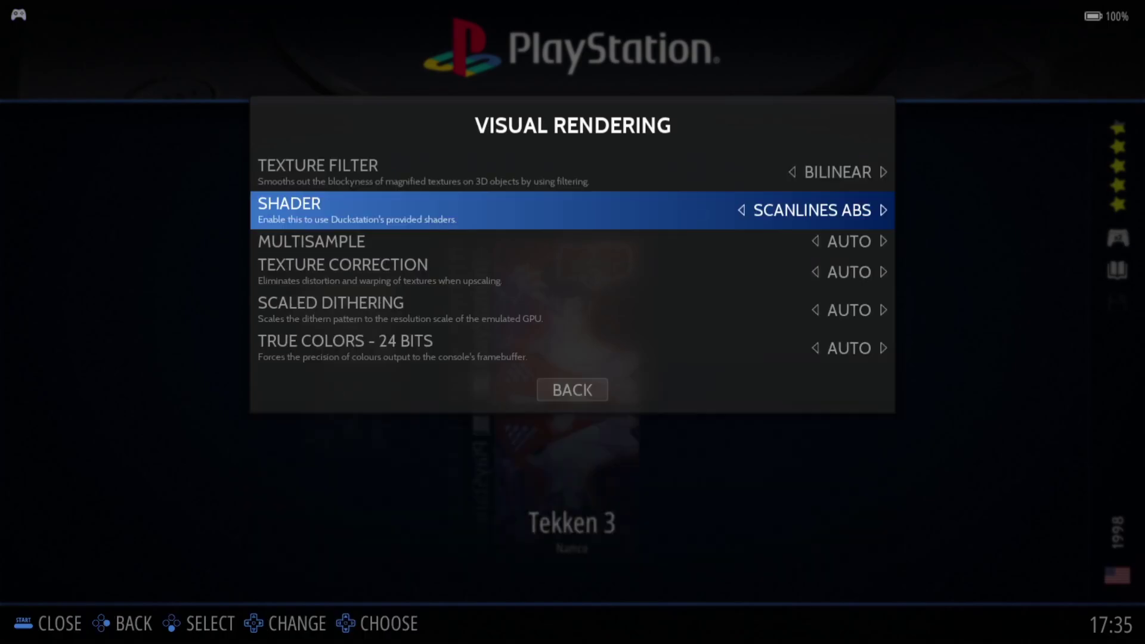
# Step: Set Multisample to 4X MSAA in the Visual Rendering settings
pyautogui.press('Down')
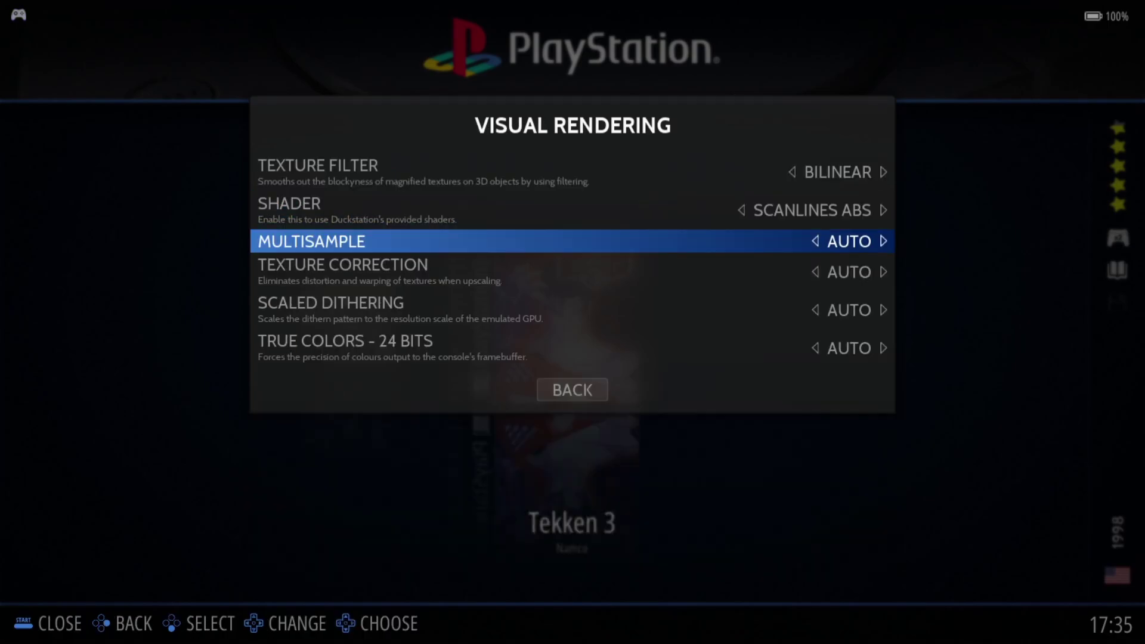
pyautogui.press('Return')
pyautogui.press('Down')
pyautogui.press('Down')
pyautogui.press('Down')
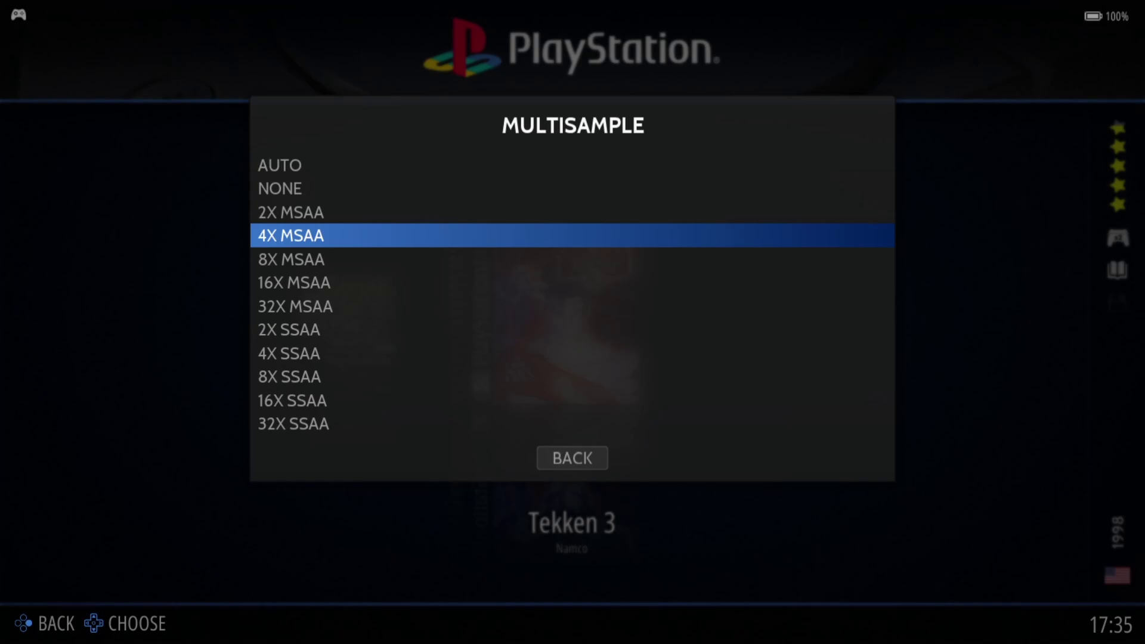
pyautogui.press('Return')
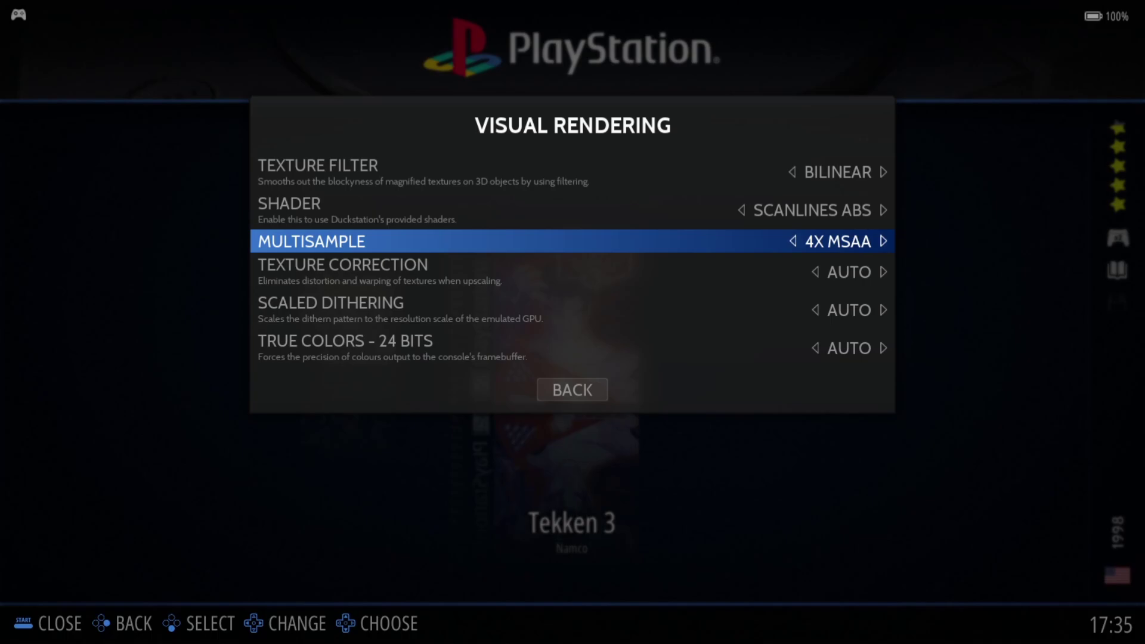
# Step: Set Texture Correction to Yes and leave the Visual Rendering settings
pyautogui.press('Down')
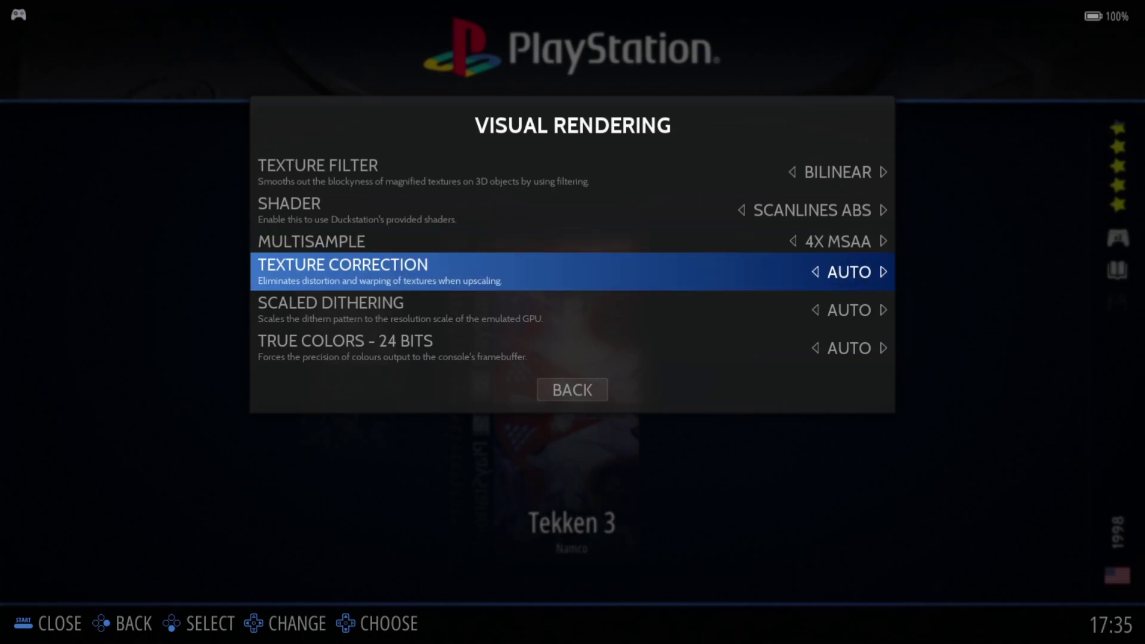
pyautogui.press('Return')
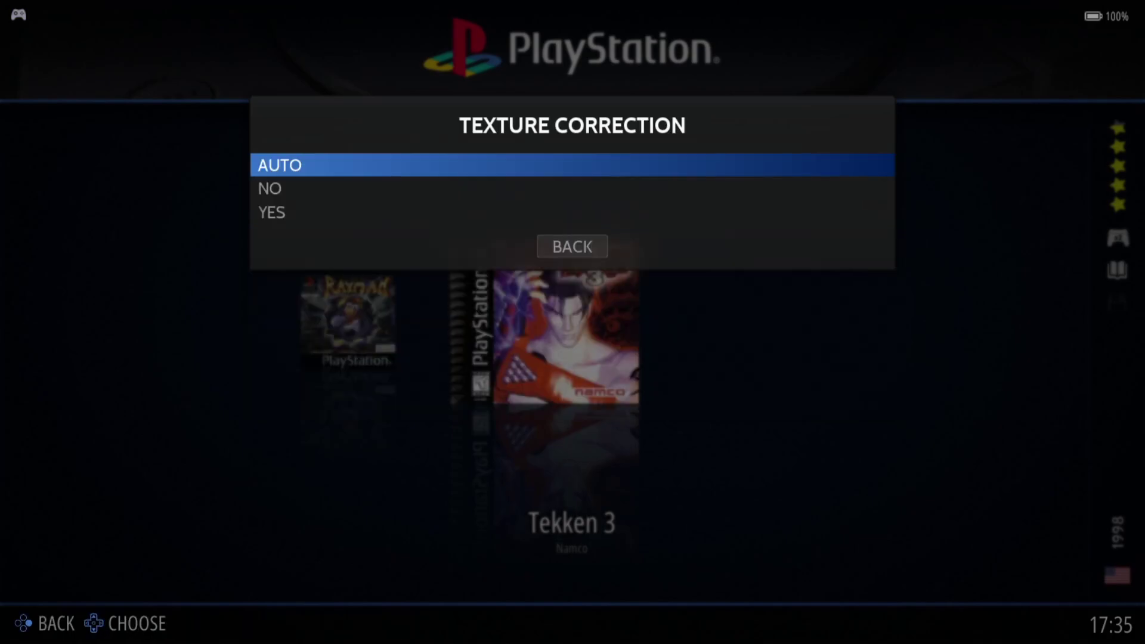
pyautogui.press('Down')
pyautogui.press('Down')
pyautogui.press('Return')
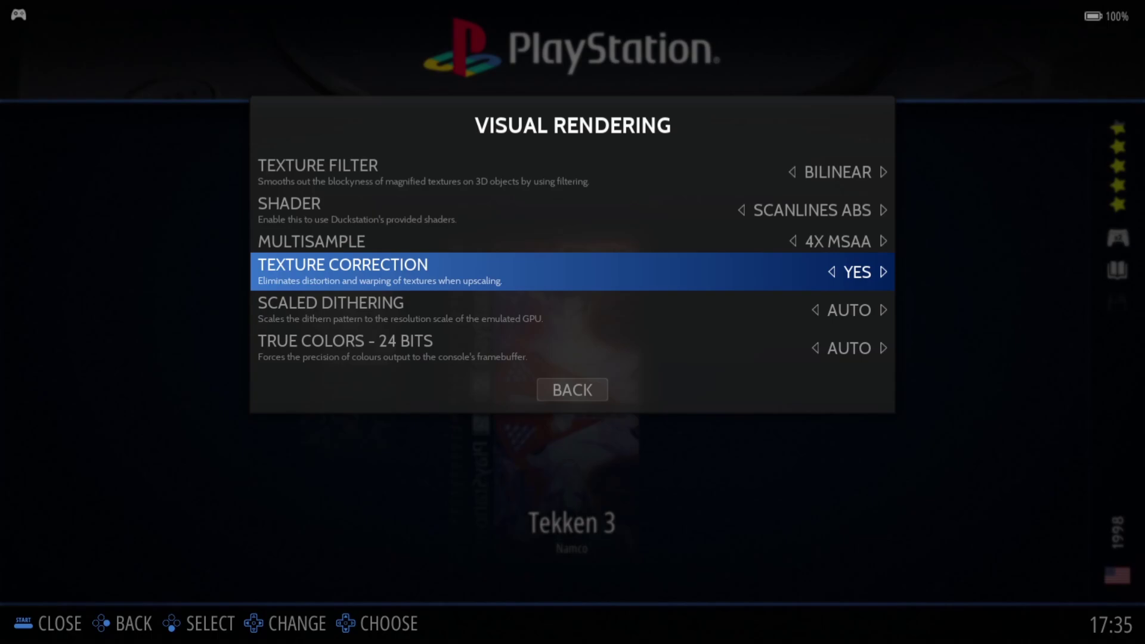
pyautogui.press('Escape')
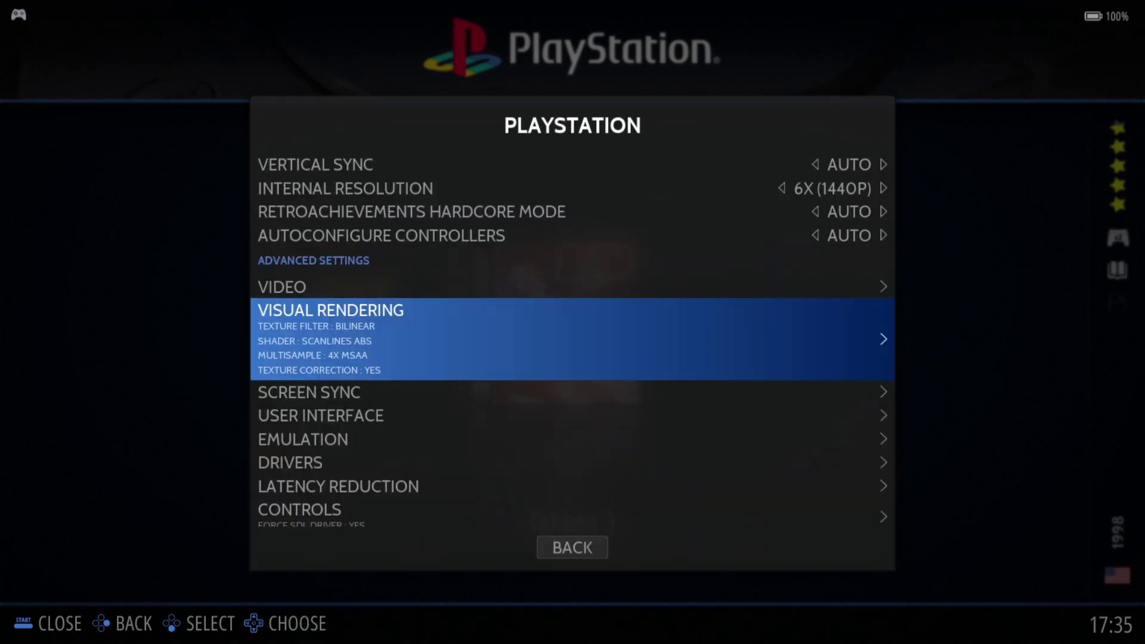
# Step: Review the graphics APIs offered for the Video driver, choose Auto, and leave the Drivers settings
pyautogui.press('Down')
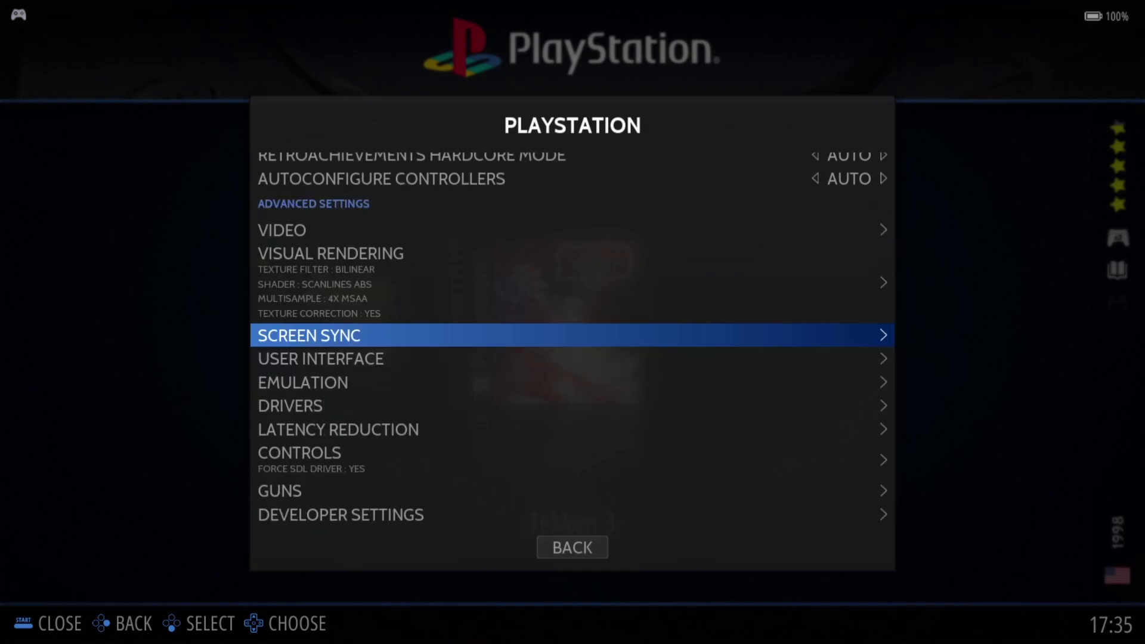
pyautogui.press('Down')
pyautogui.press('Down')
pyautogui.press('Down')
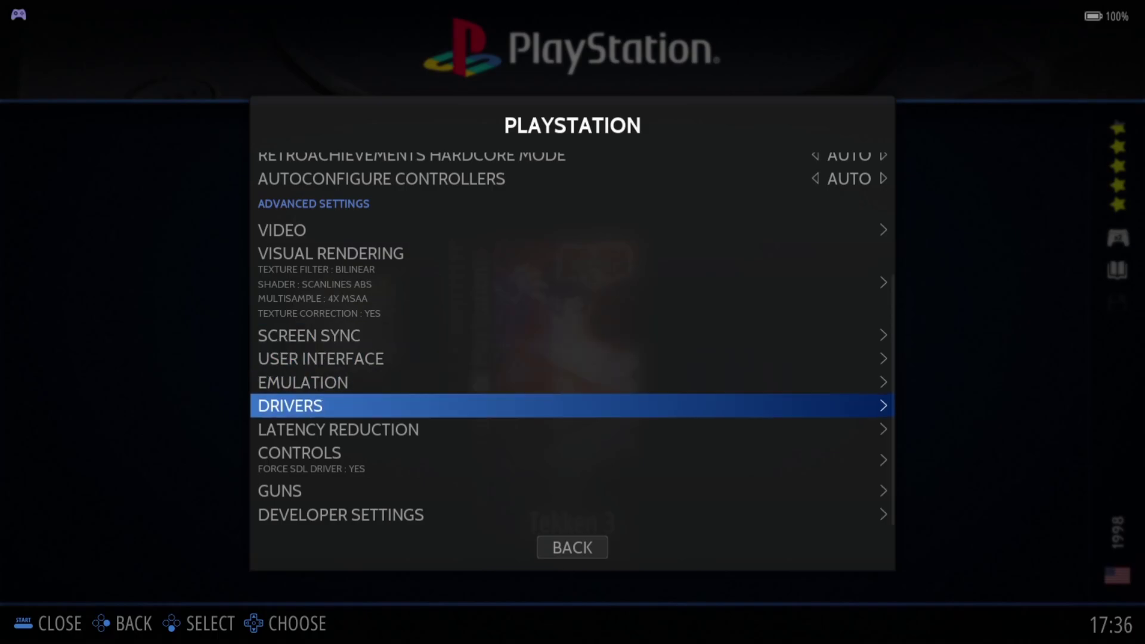
pyautogui.press('Return')
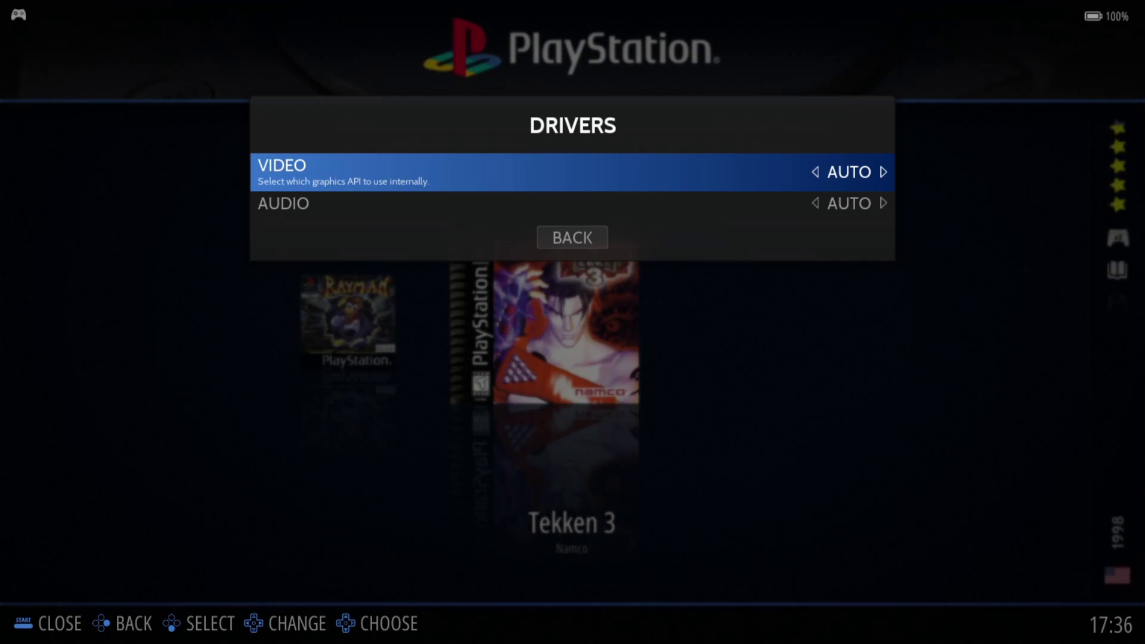
pyautogui.press('Return')
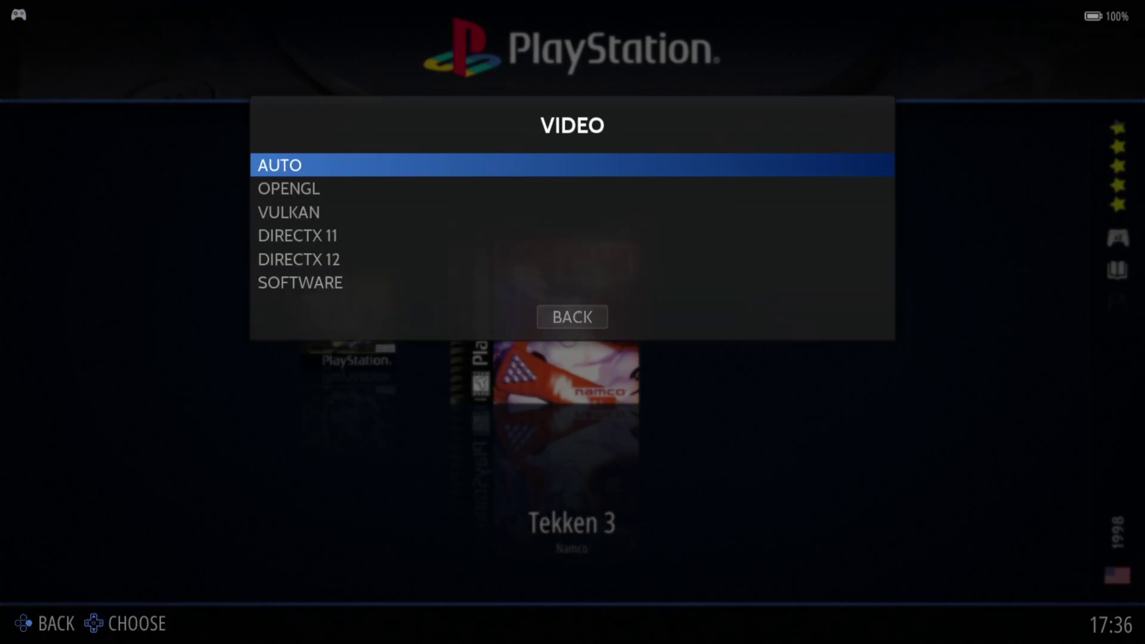
pyautogui.press('Down')
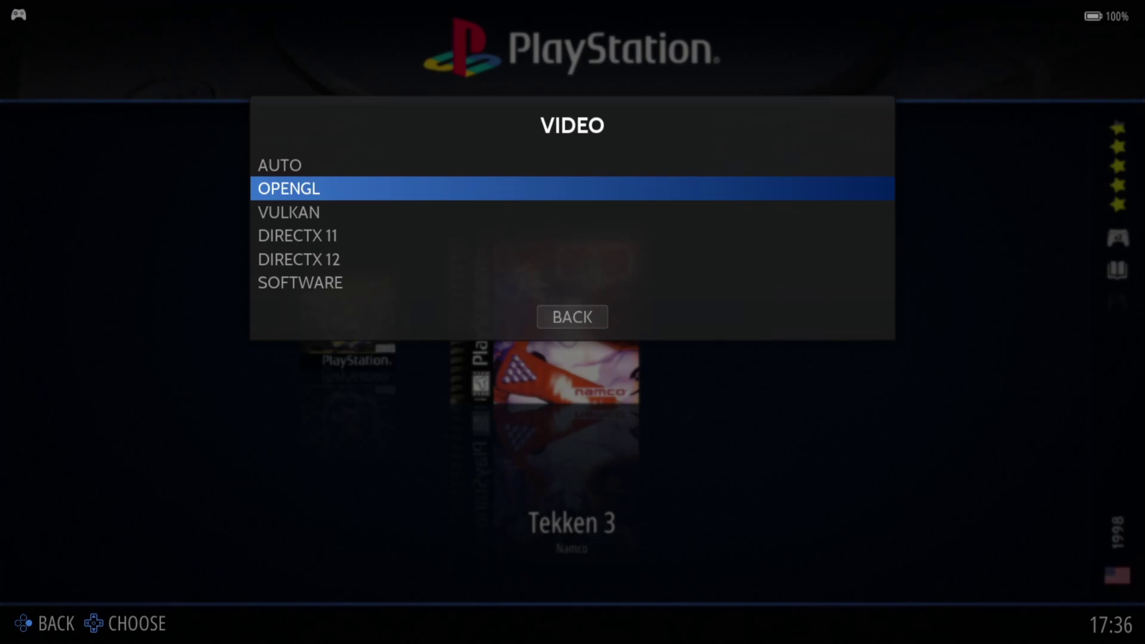
pyautogui.press('Down')
pyautogui.press('Down')
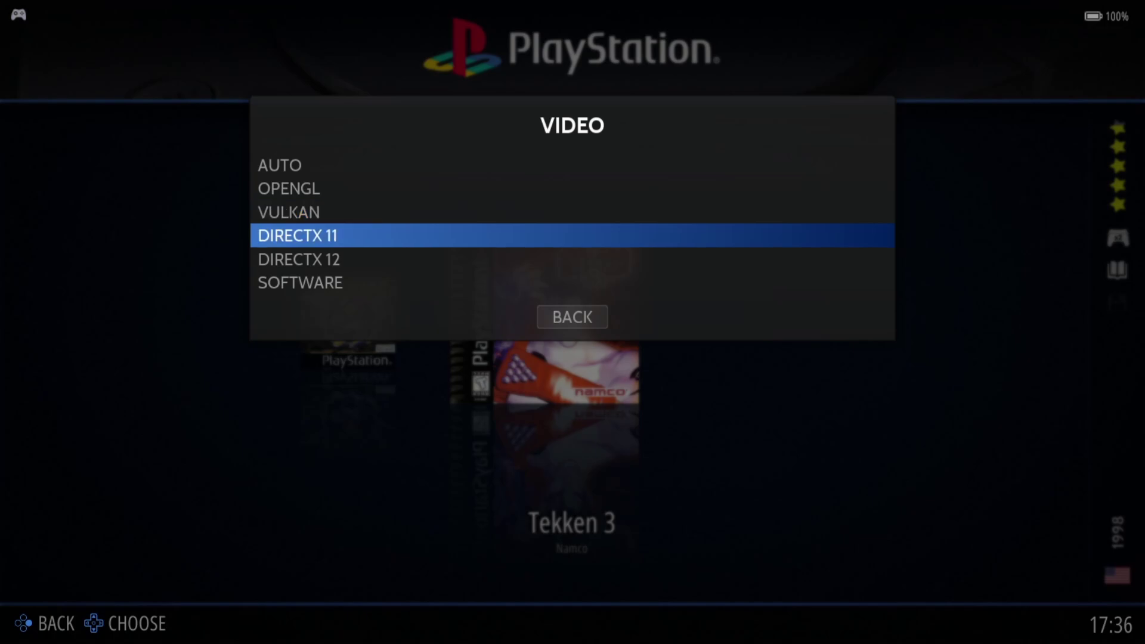
pyautogui.press('Up')
pyautogui.press('Up')
pyautogui.press('Up')
pyautogui.press('Return')
pyautogui.press('BackSpace')
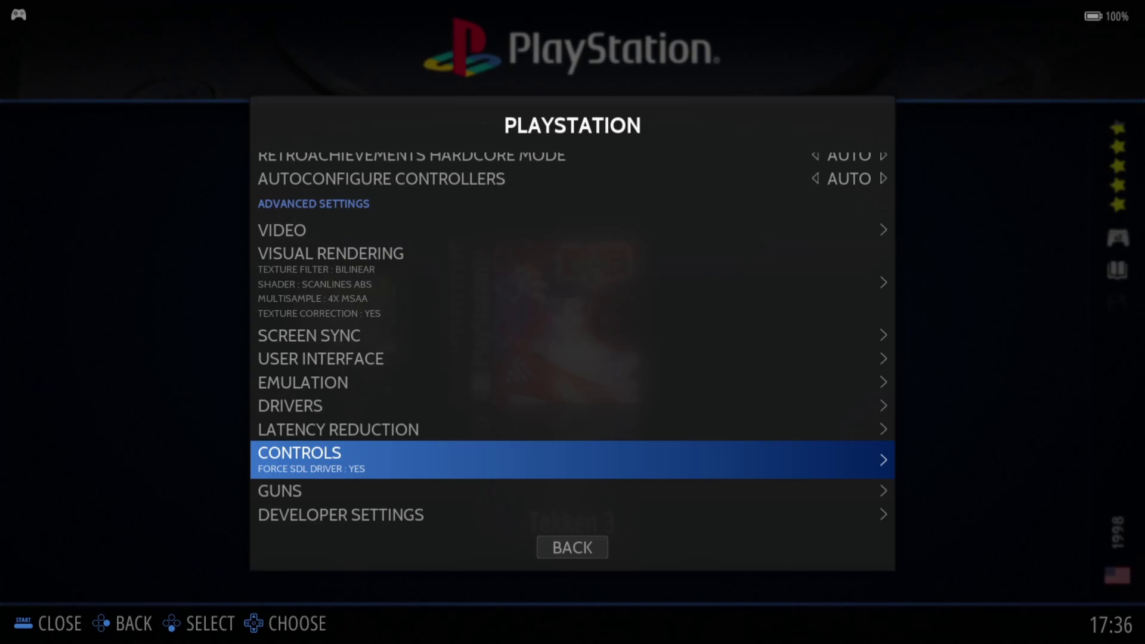
# Step: Review the Player 1 controller types offered in PlayStation's system-wide Controls settings, down to GunCon, and leave the settings
pyautogui.press('Return')
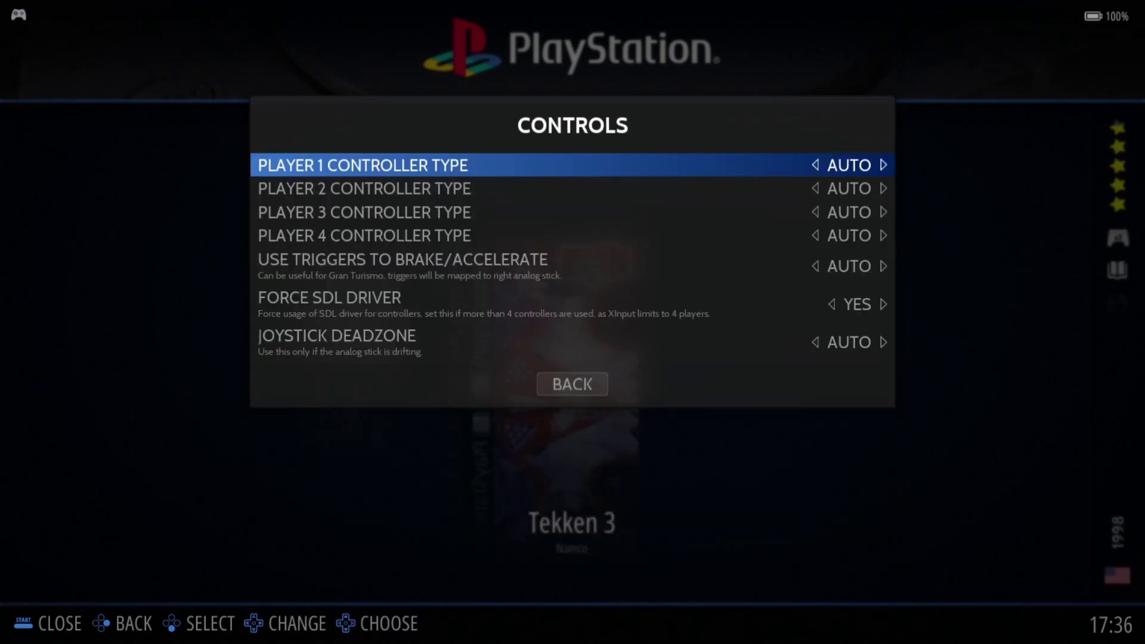
pyautogui.press('Return')
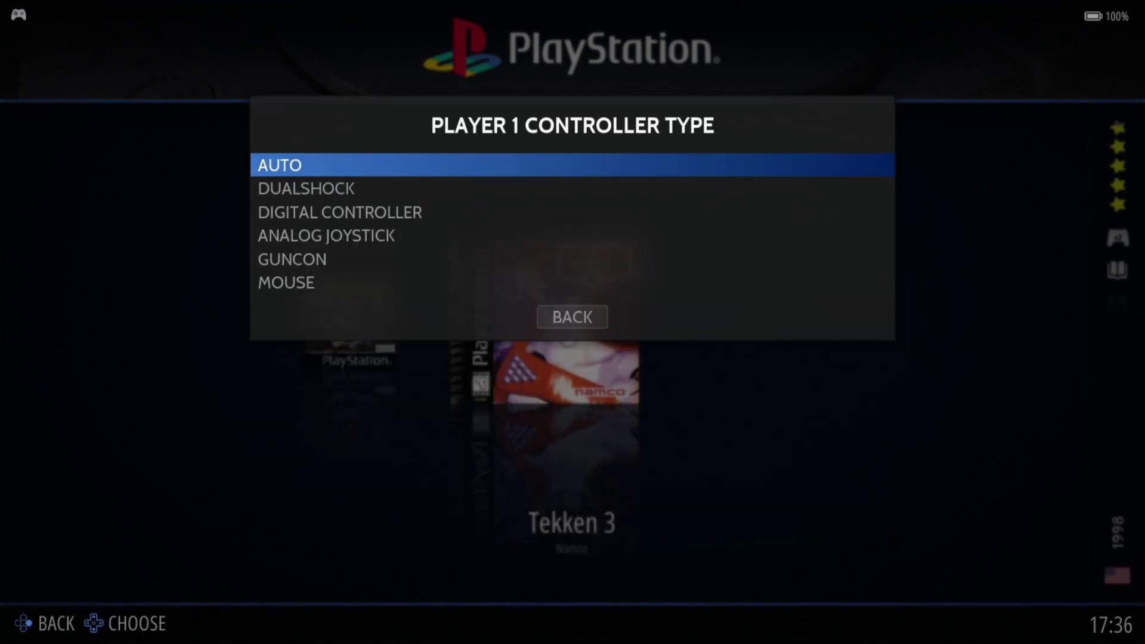
pyautogui.press('Down')
pyautogui.press('Down')
pyautogui.press('Down')
pyautogui.press('Down')
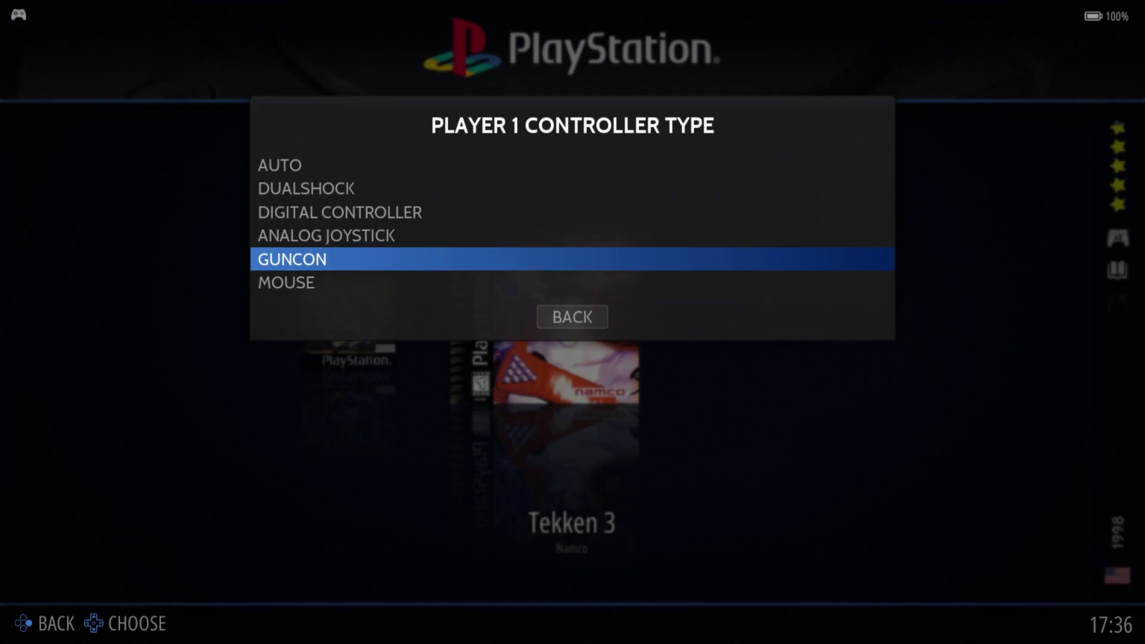
pyautogui.press('Return')
pyautogui.press('Escape')
# Step: Select Rayman in the PlayStation game list and open its advanced game options
pyautogui.press('Left')
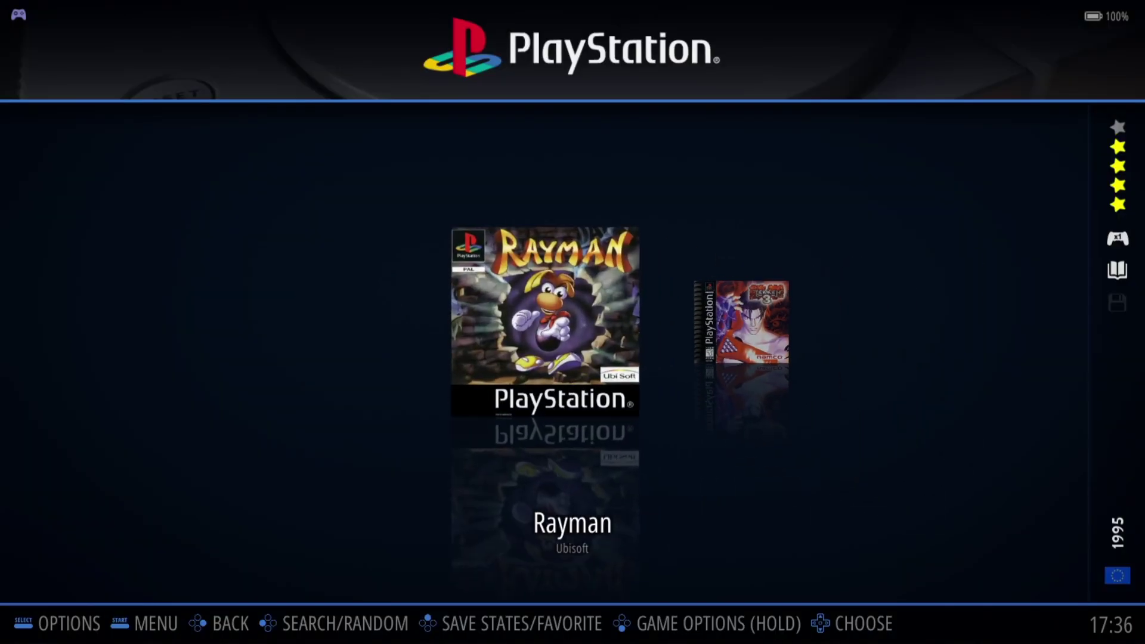
pyautogui.press('Return')
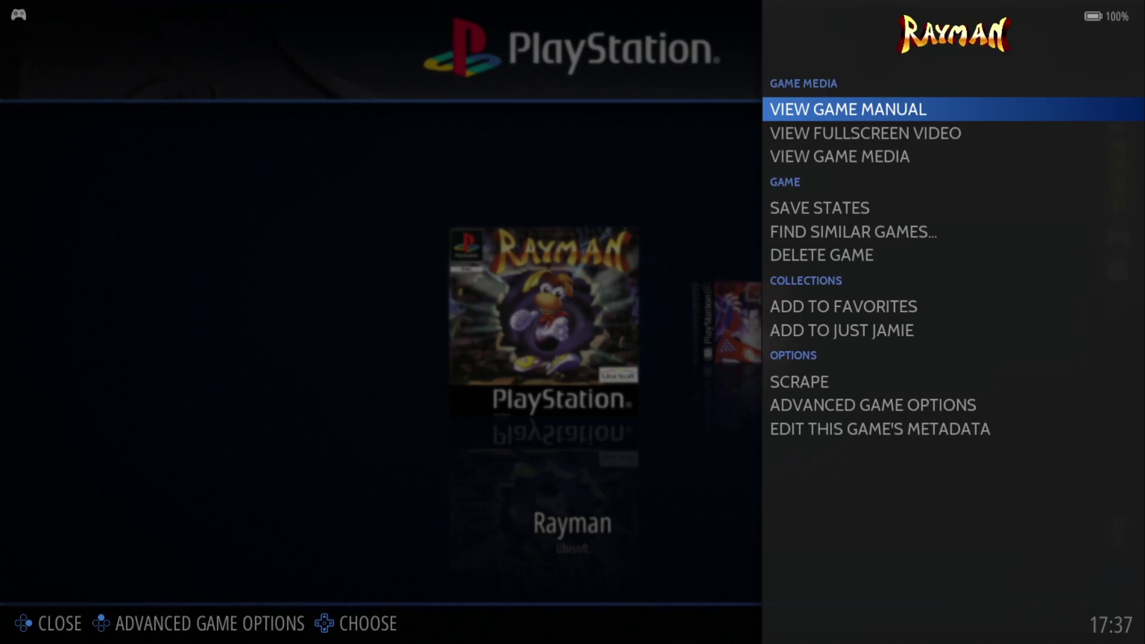
pyautogui.press('Up')
pyautogui.press('Up')
pyautogui.press('Return')
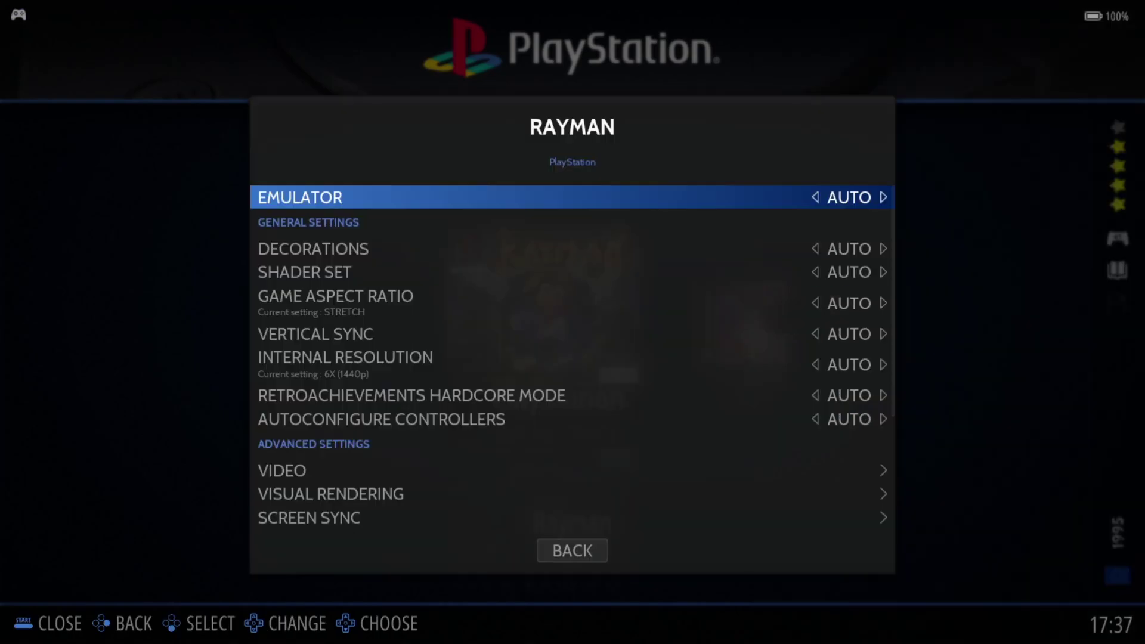
# Step: Review the Player 1 controller types offered for Rayman, including GunCon and Mouse, and leave its Controls settings
pyautogui.press('Up')
pyautogui.press('Up')
pyautogui.press('Up')
pyautogui.press('Return')
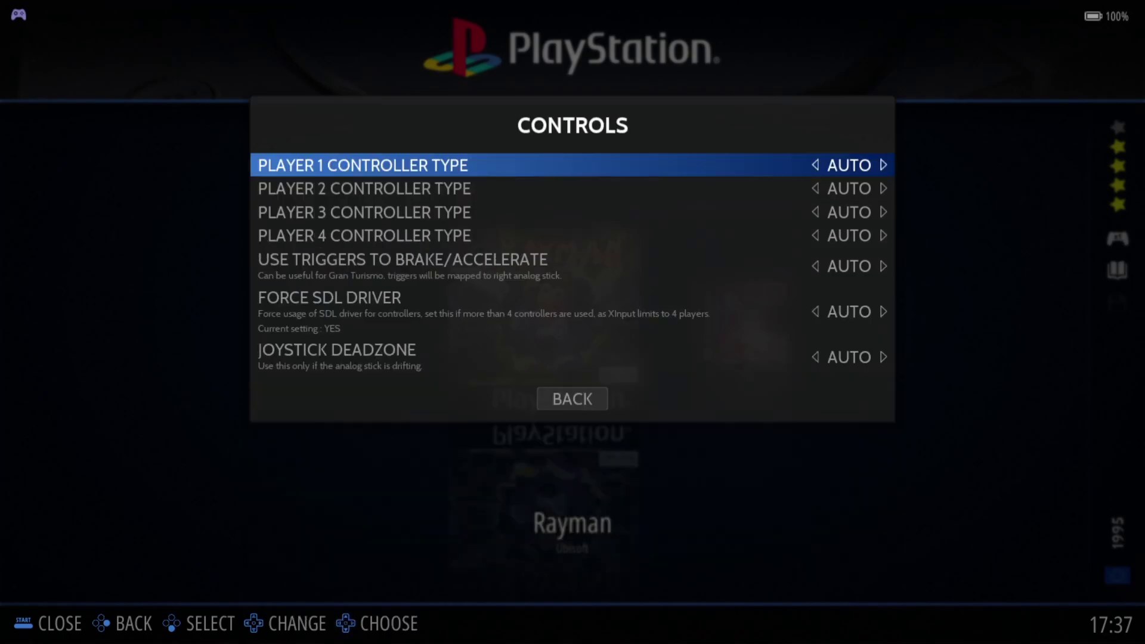
pyautogui.press('Return')
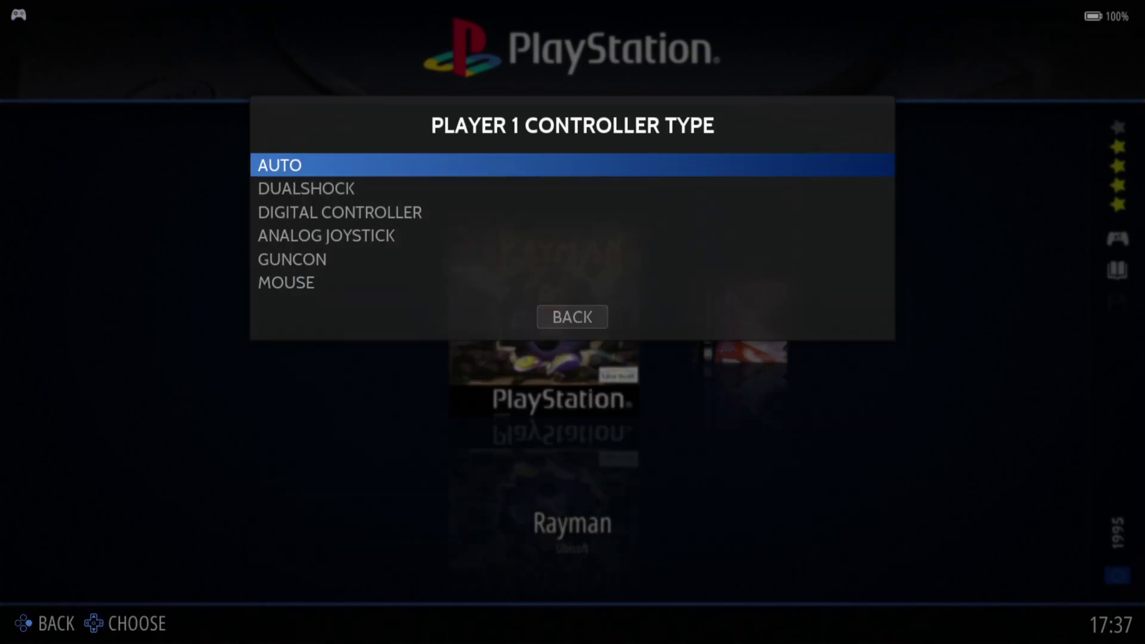
pyautogui.press('Down')
pyautogui.press('Down')
pyautogui.press('Down')
pyautogui.press('Down')
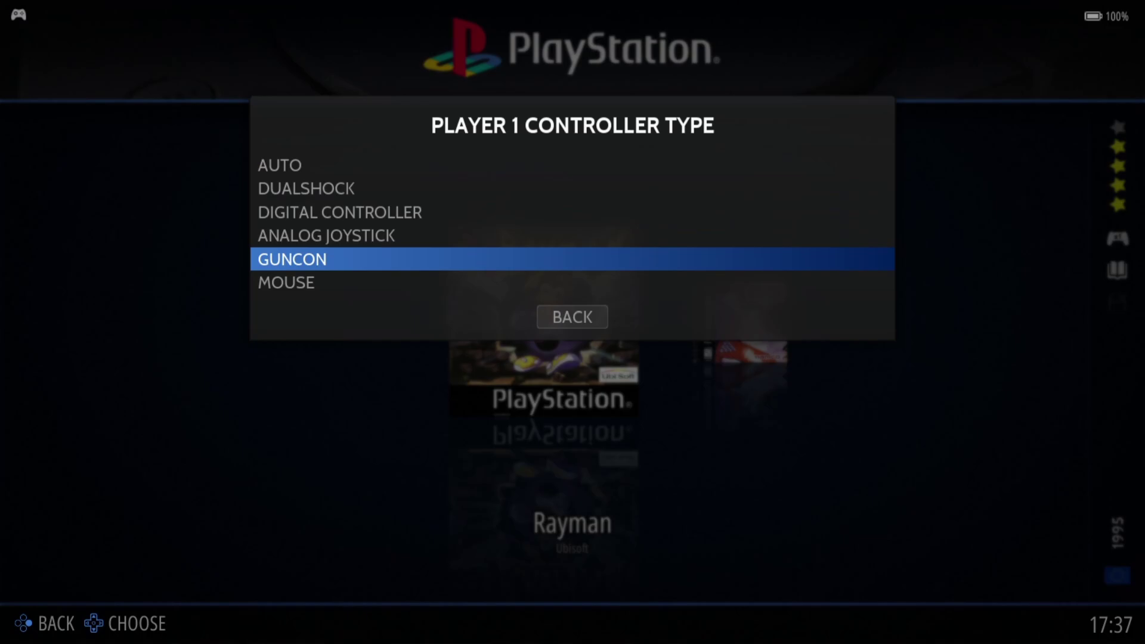
pyautogui.press('Down')
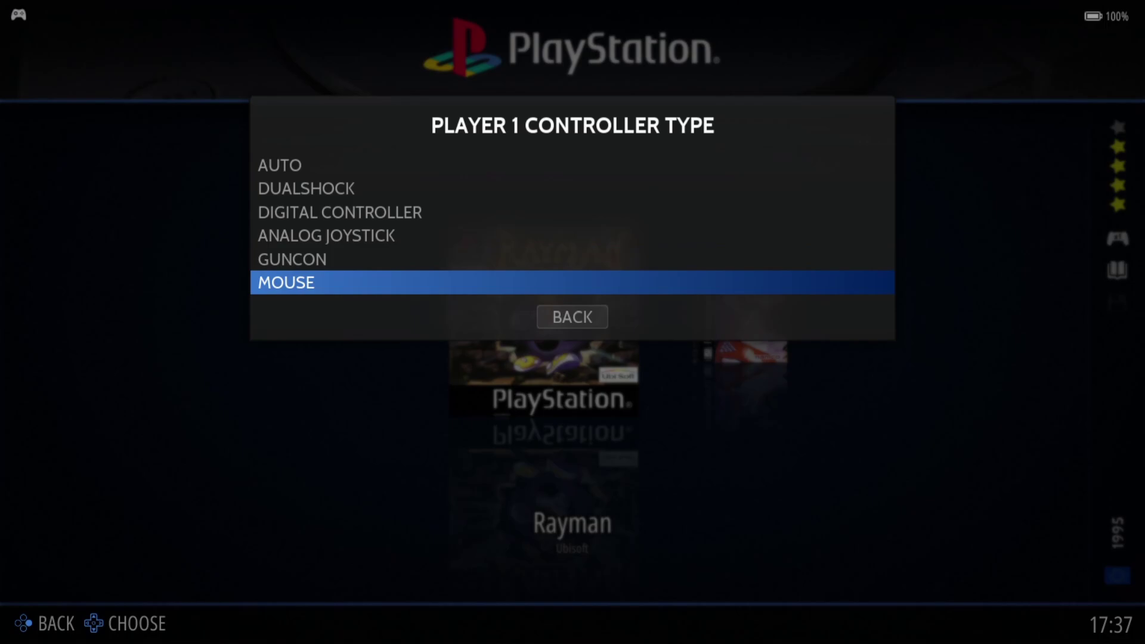
pyautogui.press('Escape')
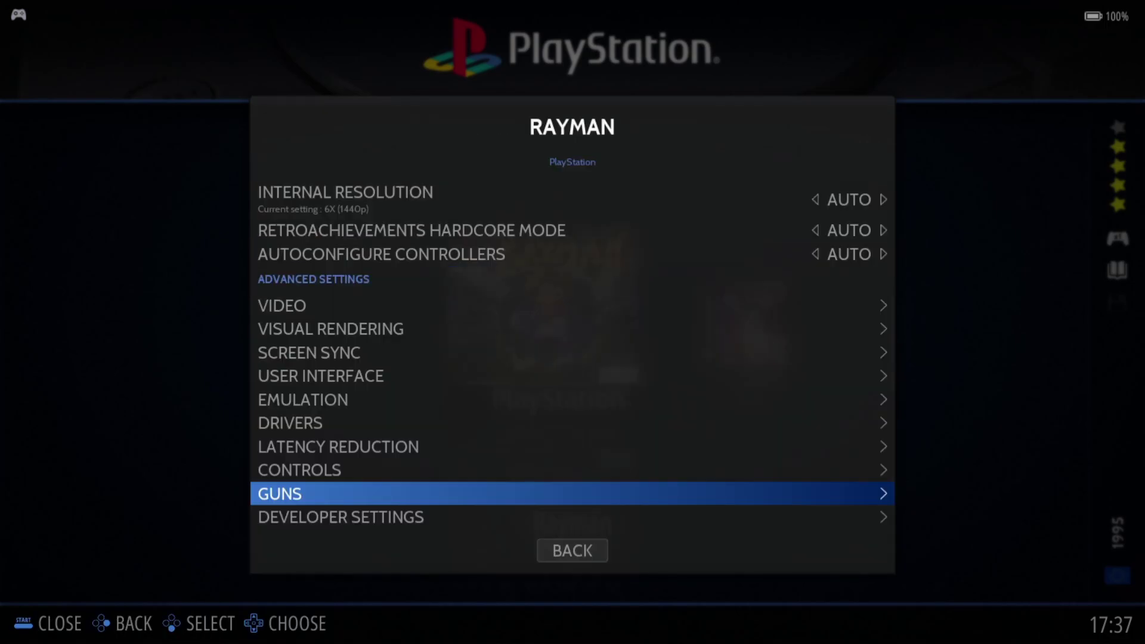
# Step: Review the Enable Gun and Lightgun Crosshairs choices in Rayman's Guns settings and return to the system selection
pyautogui.press('Return')
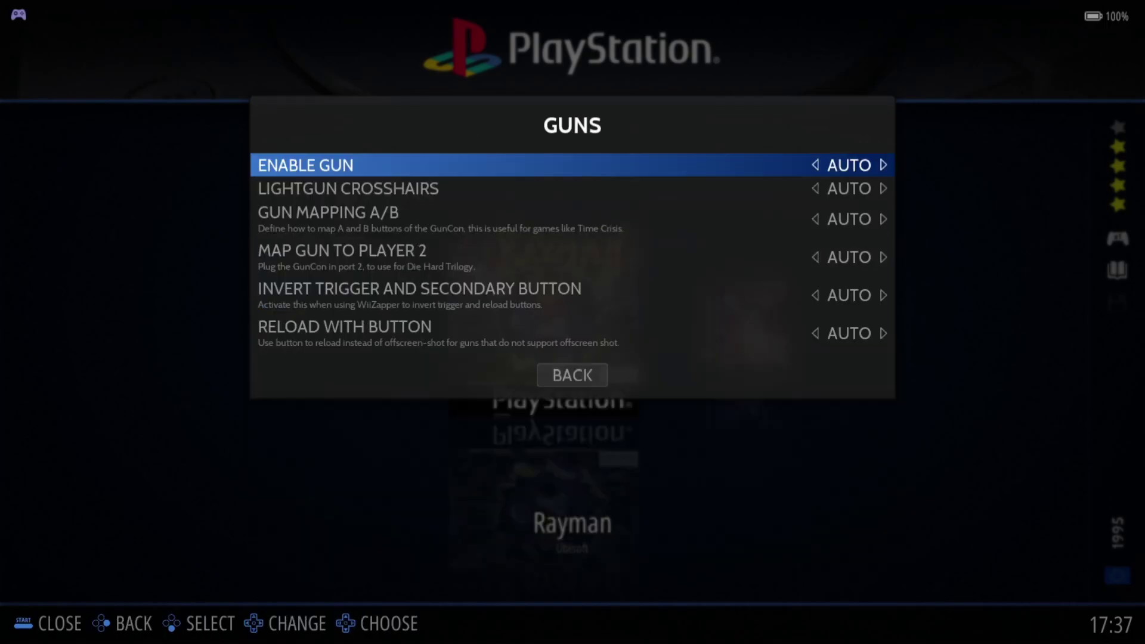
pyautogui.press('Return')
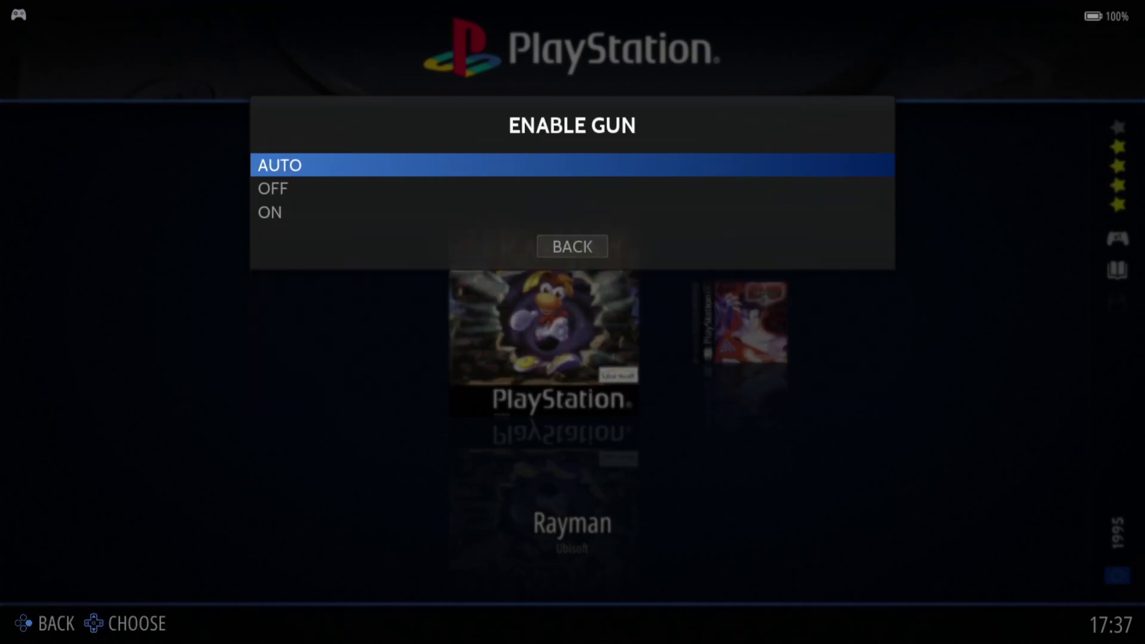
pyautogui.press('Down')
pyautogui.press('Escape')
pyautogui.press('Down')
pyautogui.press('Return')
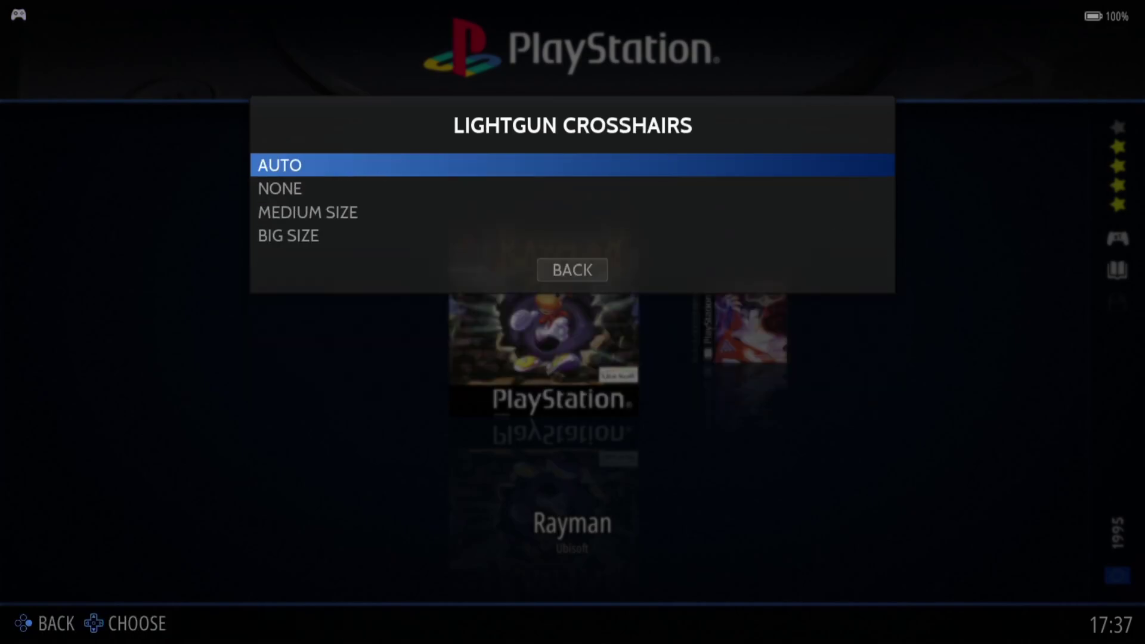
pyautogui.press('Escape')
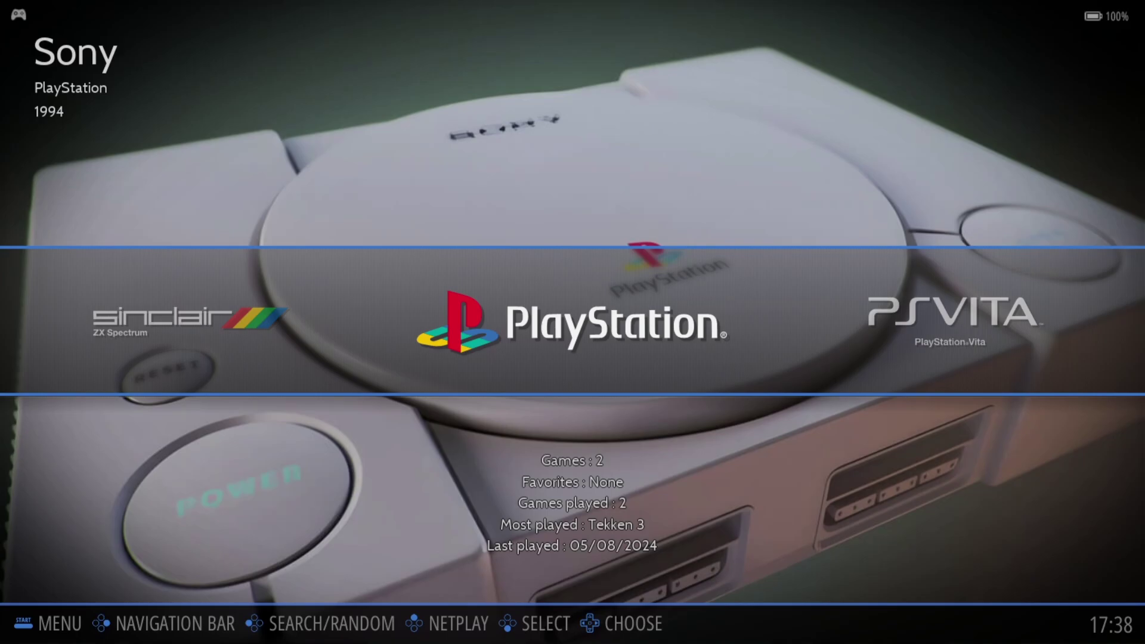
# Step: Turn on RetroAchievements in the RetroAchievement Settings of the main Game Settings
pyautogui.press('Escape')
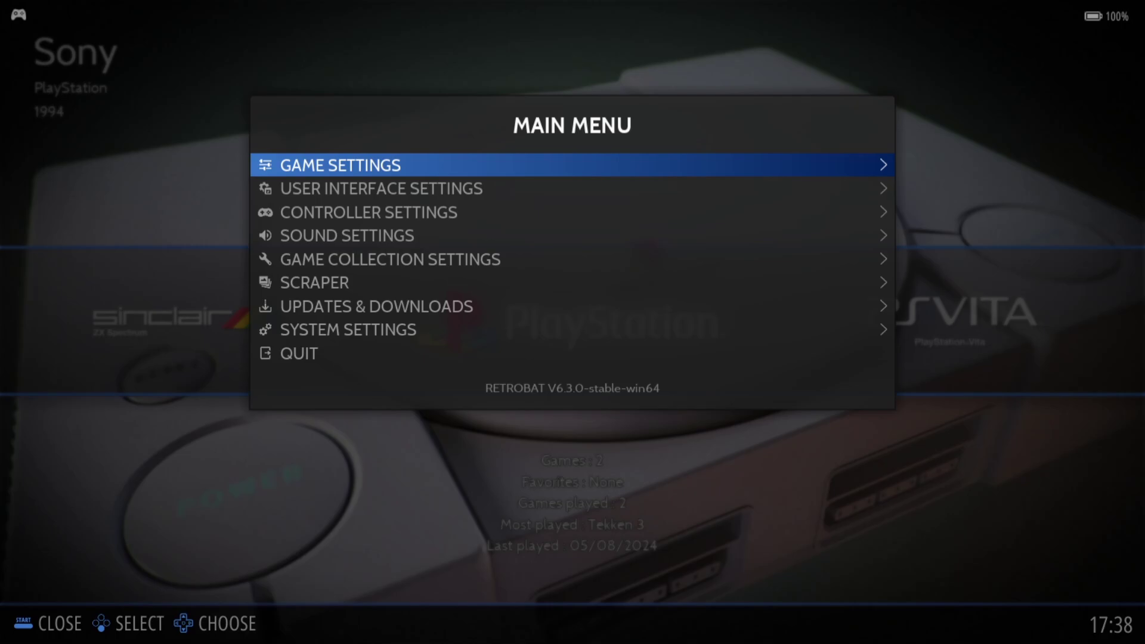
pyautogui.press('Return')
pyautogui.press('Down')
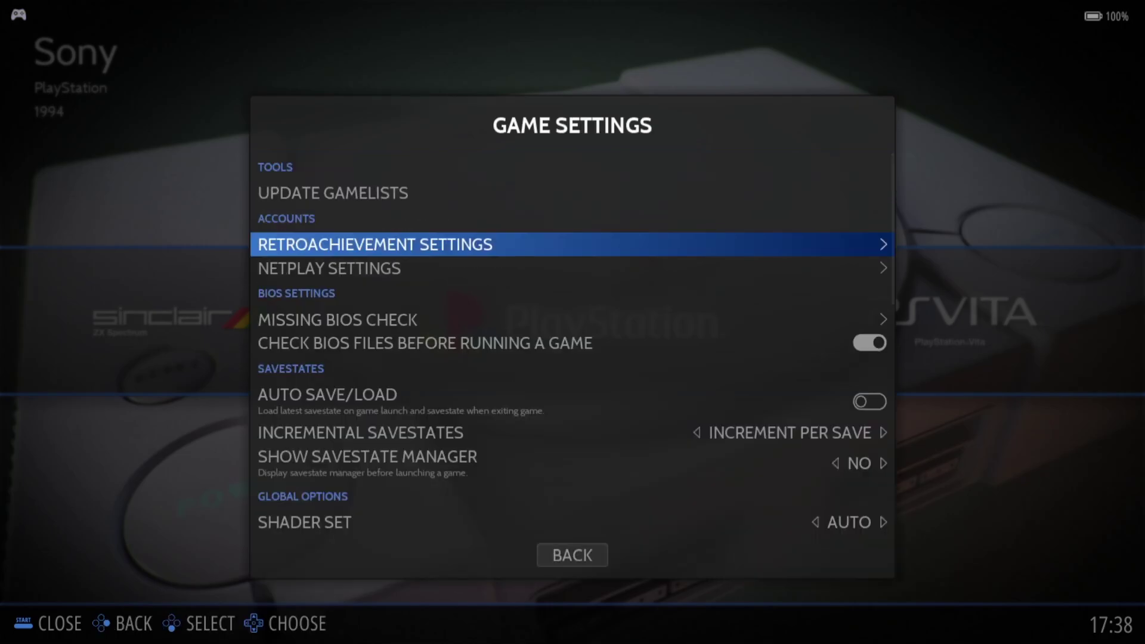
pyautogui.press('Return')
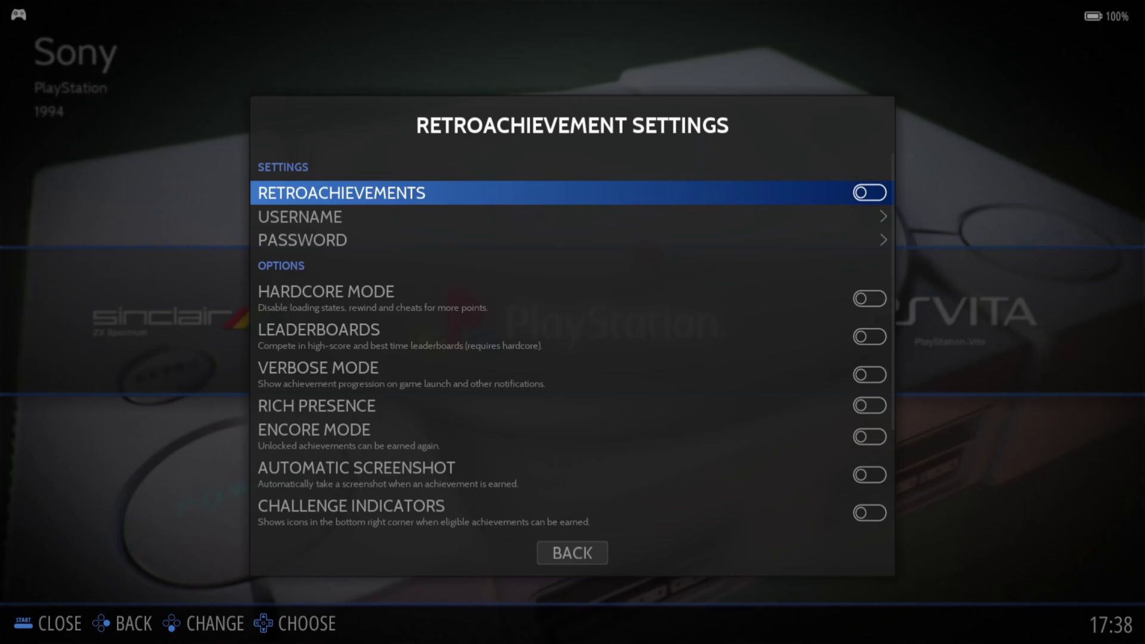
pyautogui.press('Return')
# Step: Look through the RetroAchievements username, password and option entries, leave the settings, and open the PlayStation game list
pyautogui.press('Down')
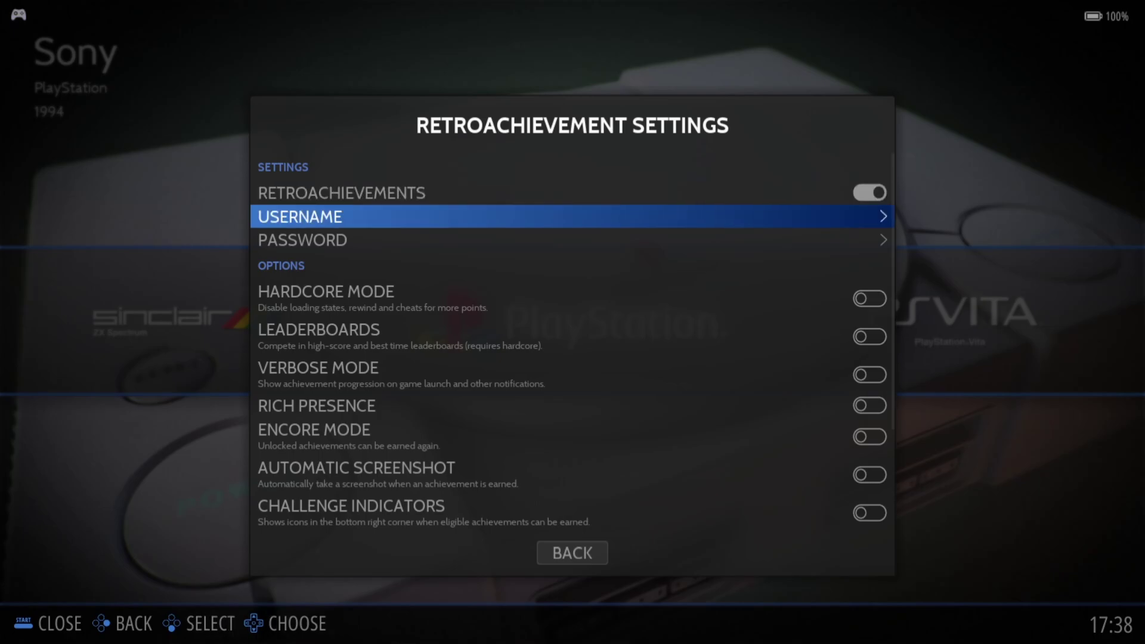
pyautogui.press('Down')
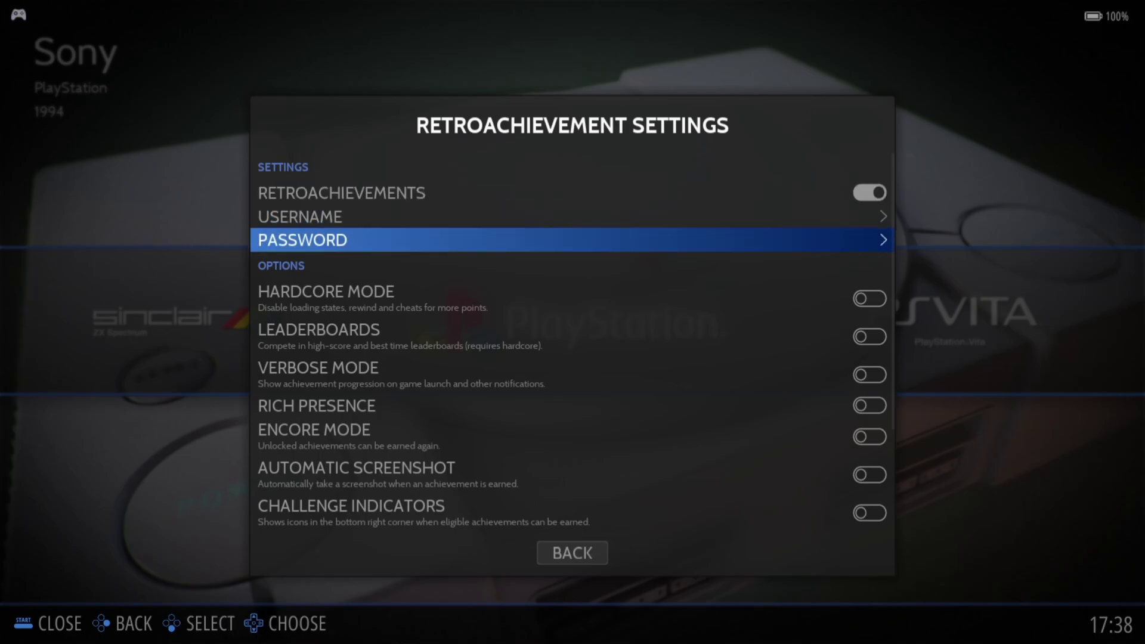
pyautogui.press('Down')
pyautogui.press('Down')
pyautogui.press('Down')
pyautogui.press('Down')
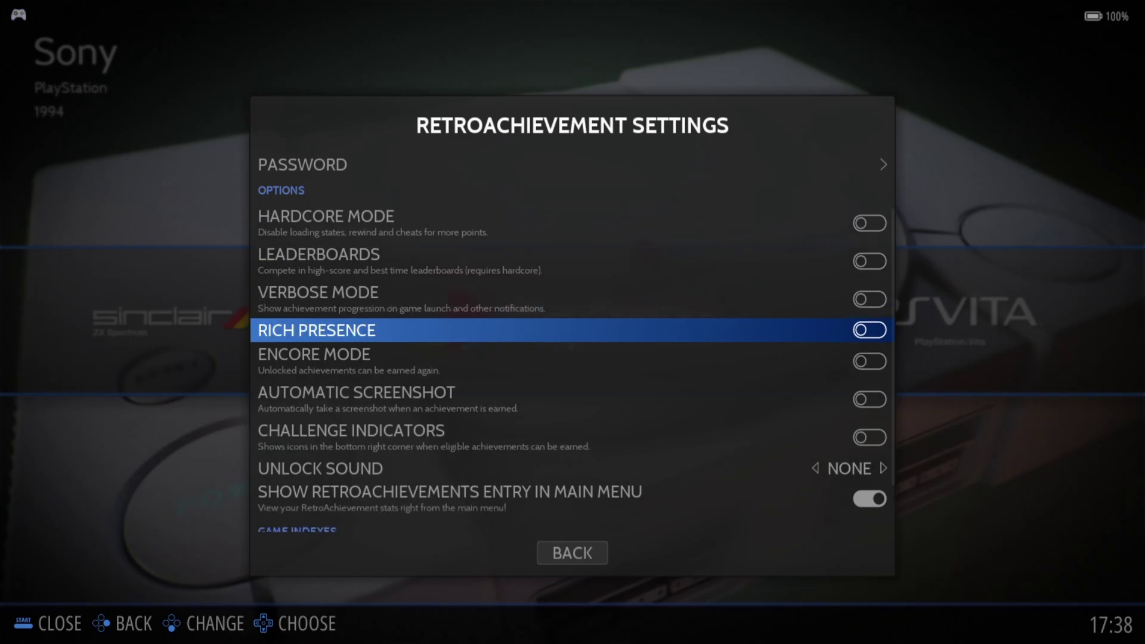
pyautogui.press('Down')
pyautogui.press('Down')
pyautogui.press('Escape')
pyautogui.press('Return')
pyautogui.press('Escape')
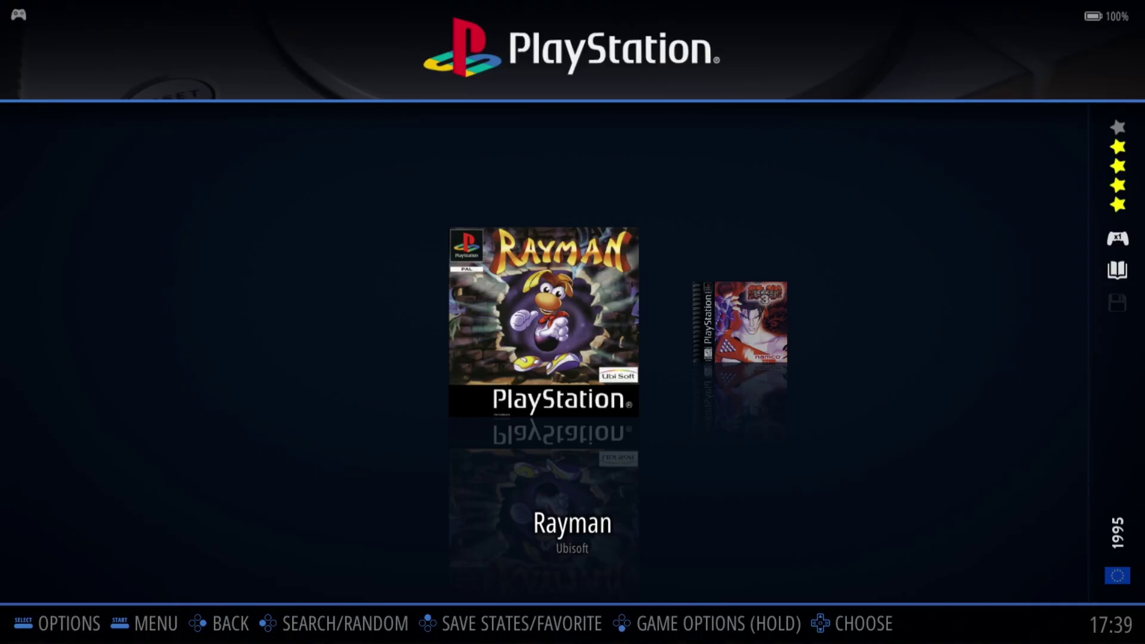
# Step: Open the advanced system options for PlayStation
pyautogui.press('BackSpace')
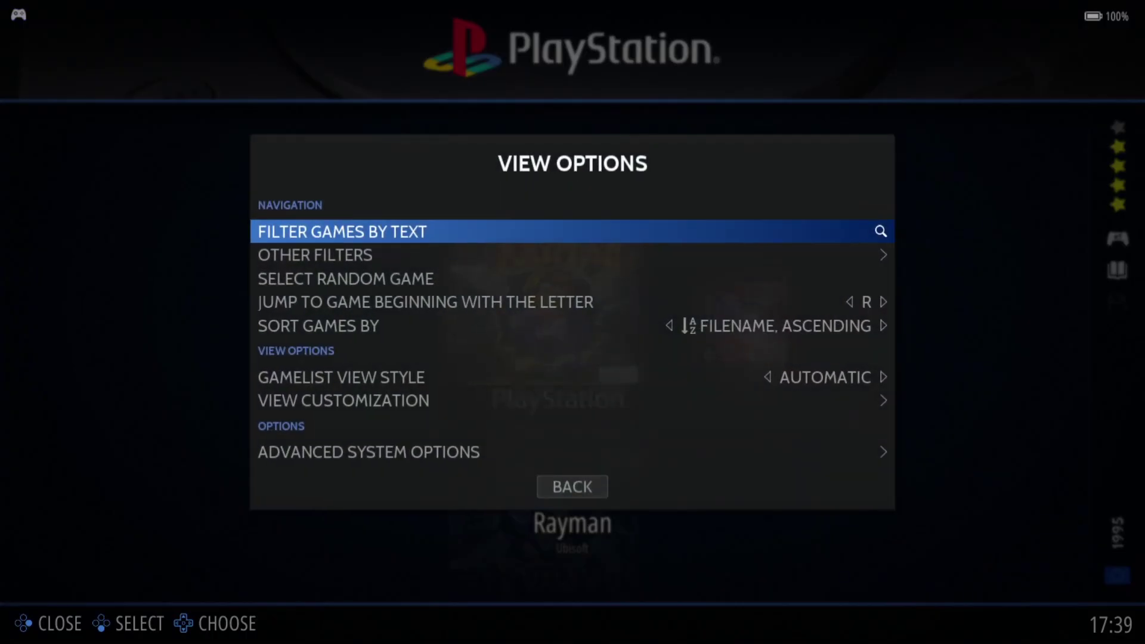
pyautogui.press('Up')
pyautogui.press('Up')
pyautogui.press('Return')
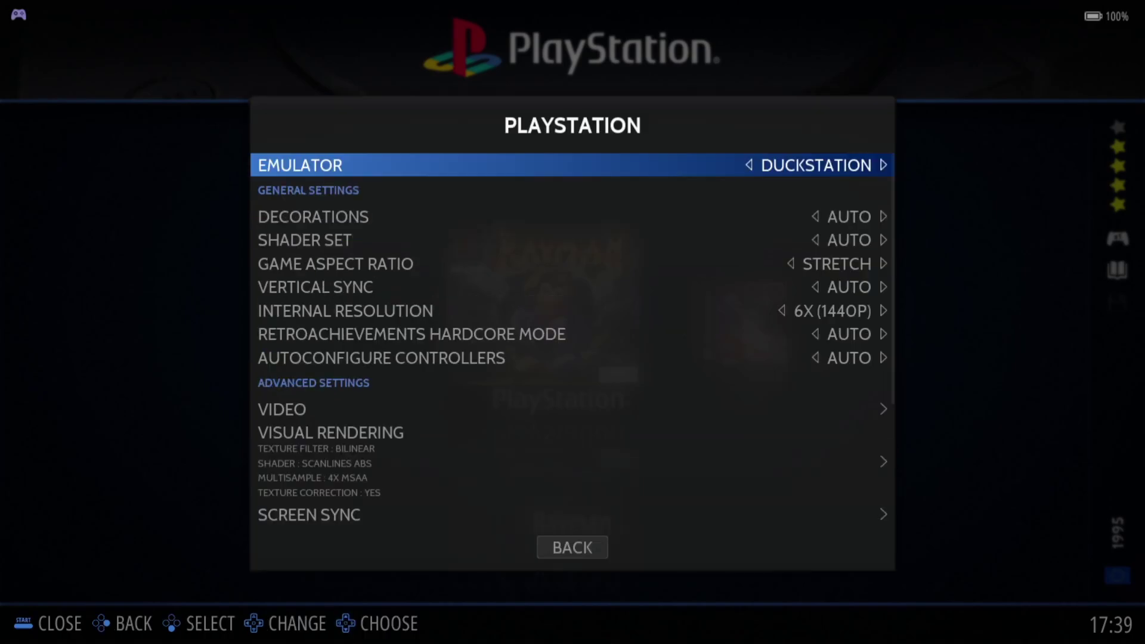
# Step: Review the RetroAchievements Hardcore Mode choices for PlayStation and leave the setting without changing it
pyautogui.press('Down')
pyautogui.press('Down')
pyautogui.press('Down')
pyautogui.press('Down')
pyautogui.press('Down')
pyautogui.press('Down')
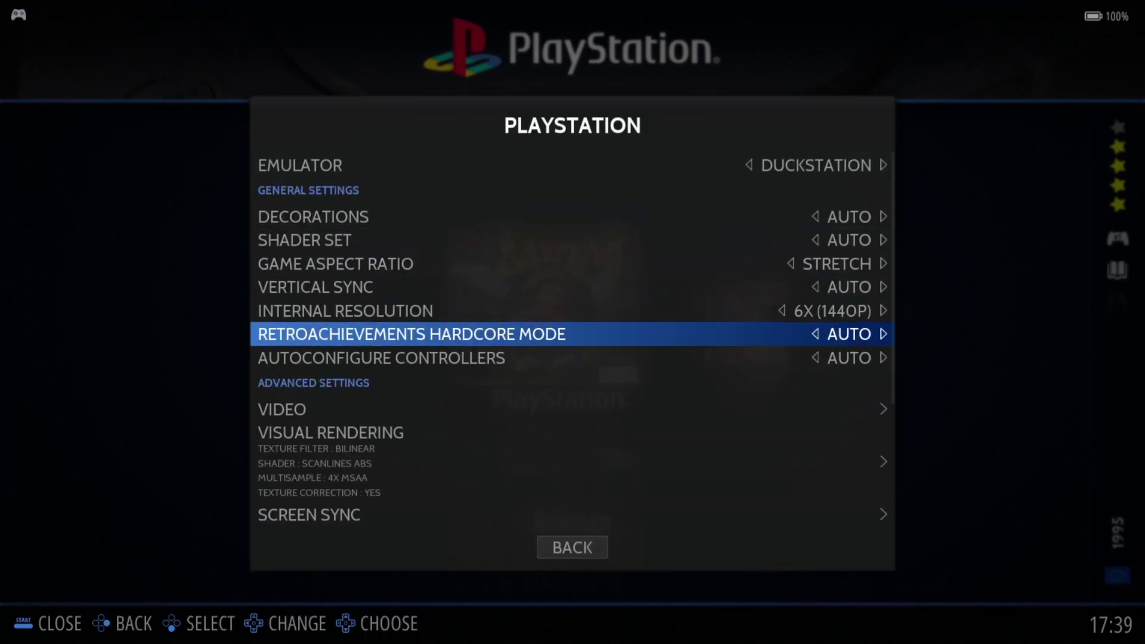
pyautogui.press('Return')
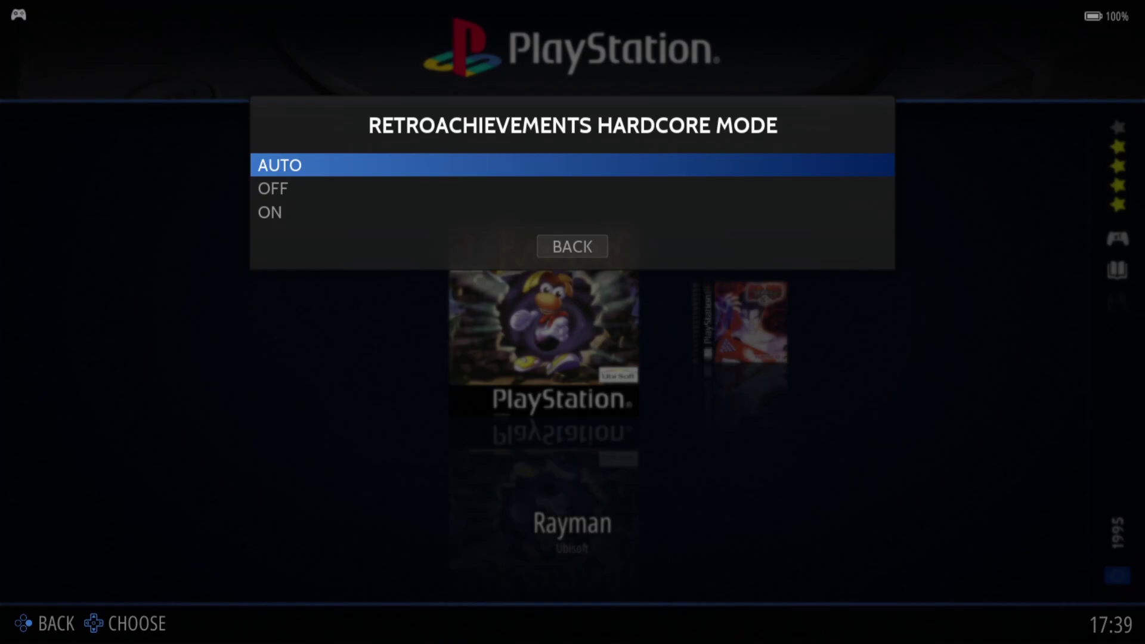
pyautogui.press('Down')
pyautogui.press('Down')
pyautogui.press('Escape')
pyautogui.press('Escape')
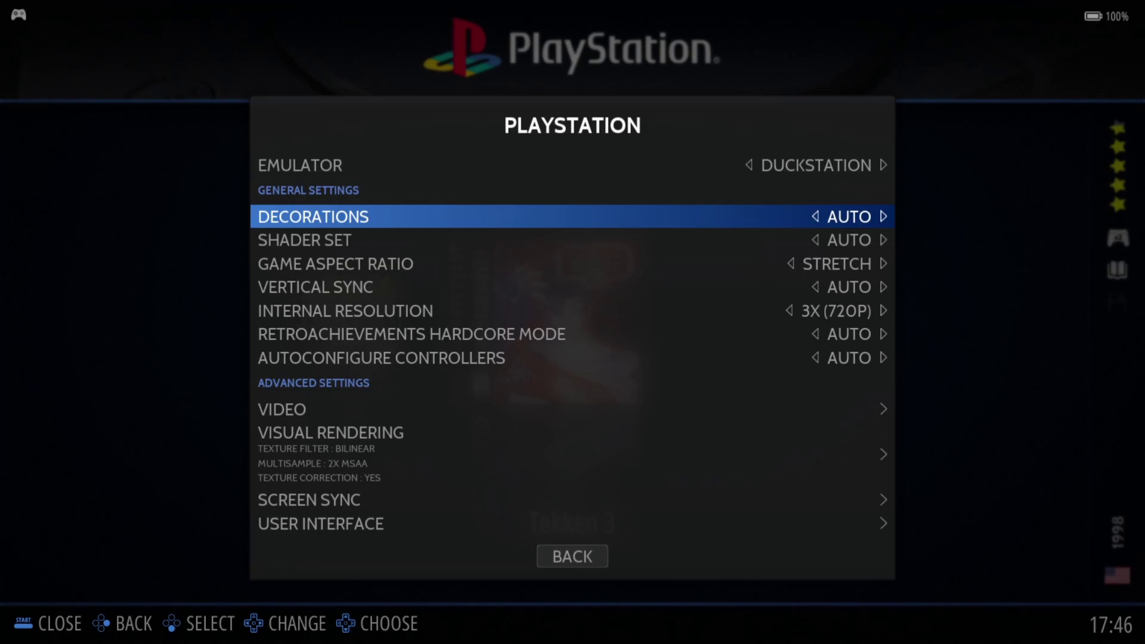
# Step: Look at the Decorations available for PlayStation
pyautogui.press('Return')
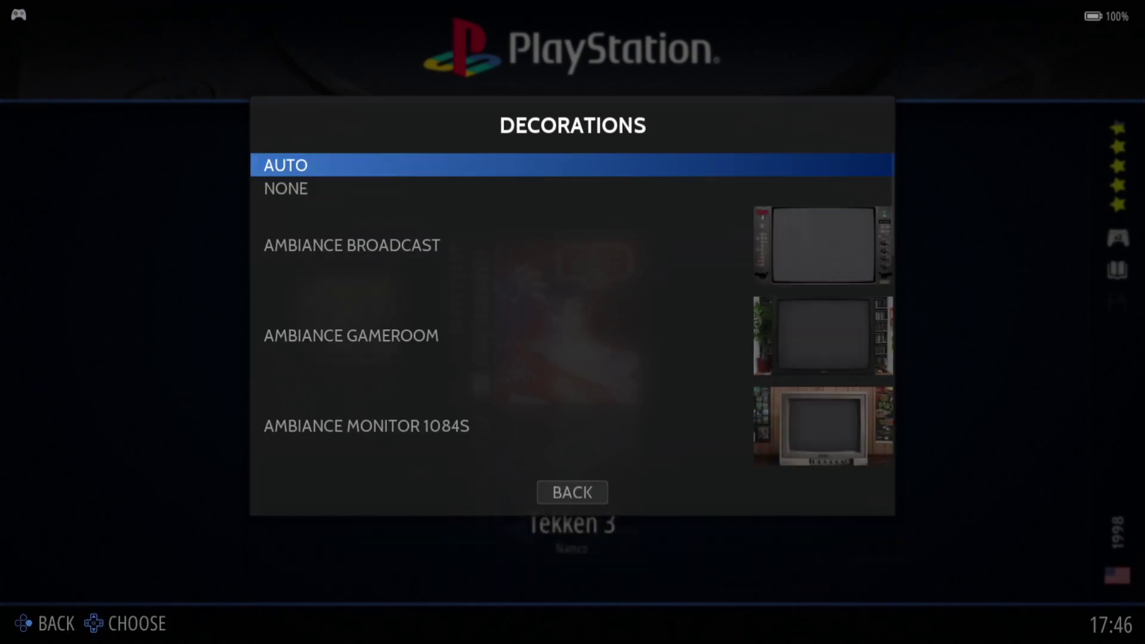
pyautogui.press('Escape')
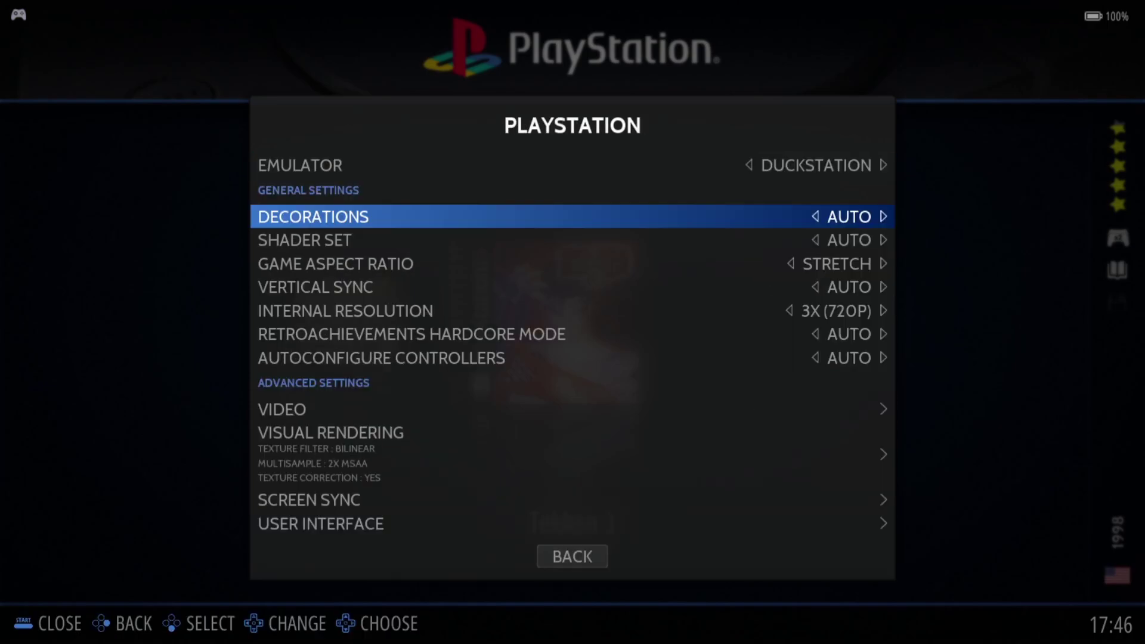
# Step: Set the Video driver to Vulkan in PlayStation's Drivers settings and return to the game list
pyautogui.press('Down')
pyautogui.press('Down')
pyautogui.press('Down')
pyautogui.press('Down')
pyautogui.press('Down')
pyautogui.press('Down')
pyautogui.press('Down')
pyautogui.press('Down')
pyautogui.press('Down')
pyautogui.press('Down')
pyautogui.press('Down')
pyautogui.press('Down')
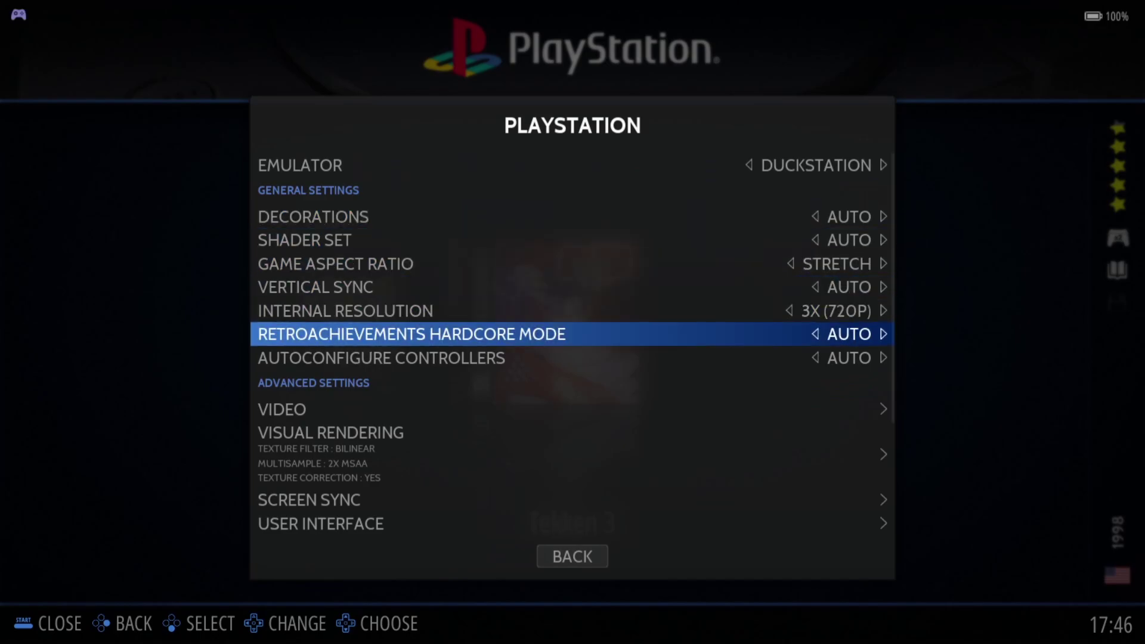
pyautogui.press('Return')
pyautogui.press('Return')
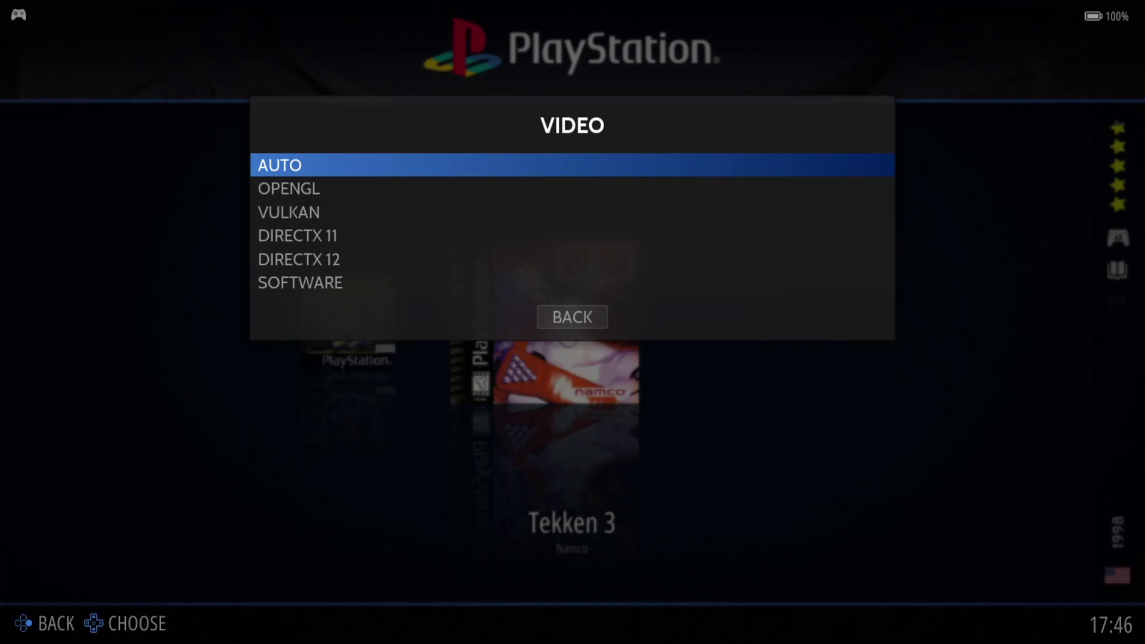
pyautogui.press('Down')
pyautogui.press('Down')
pyautogui.press('Return')
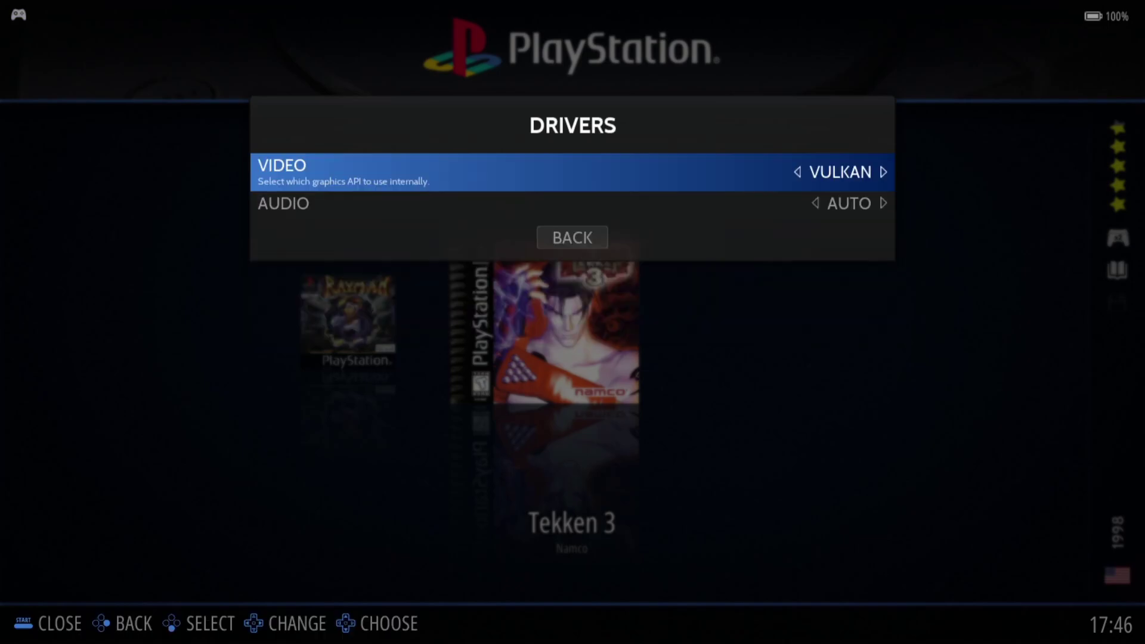
pyautogui.press('BackSpace')
pyautogui.press('BackSpace')
pyautogui.press('BackSpace')
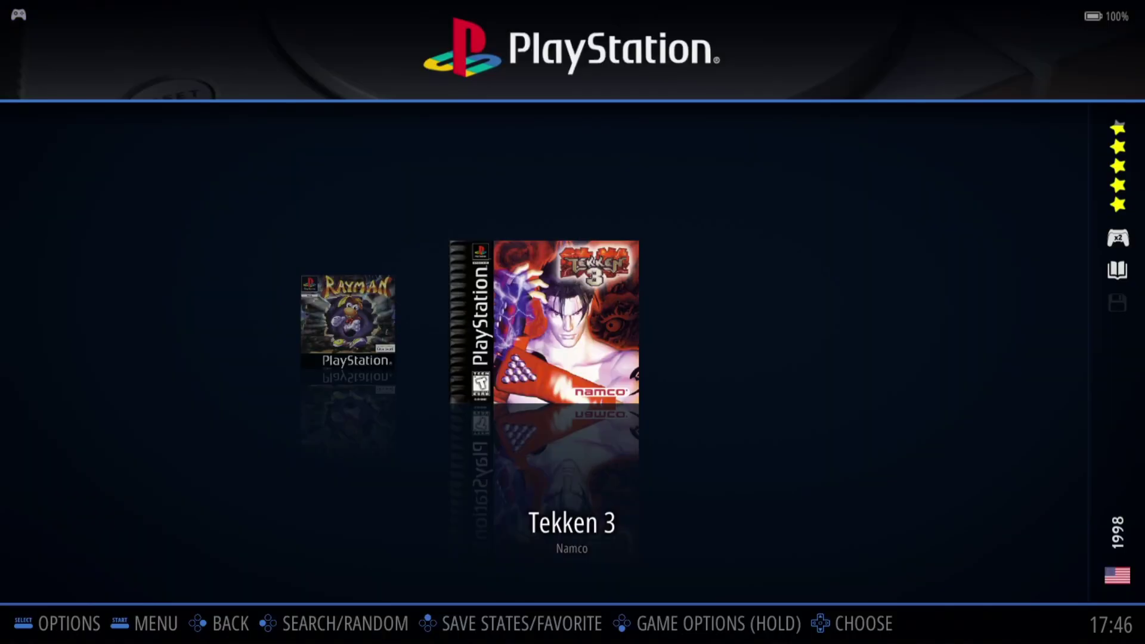
# Step: Launch Tekken 3 to check how it displays, and return to the PlayStation game list
pyautogui.press('Return')
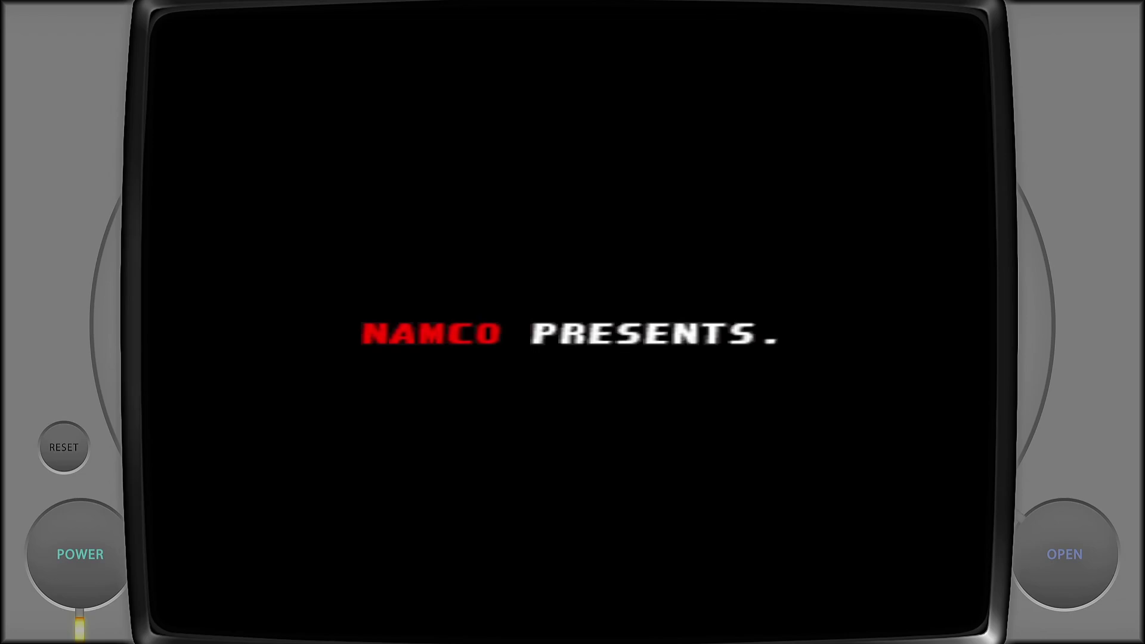
pyautogui.press('super')
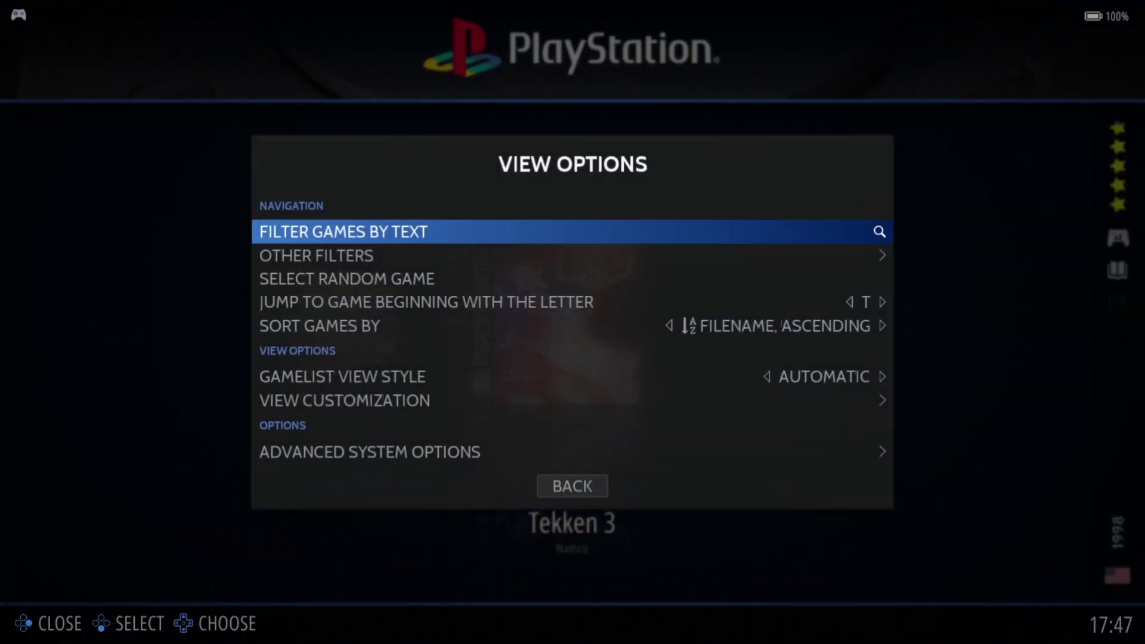
# Step: Set the Game Aspect Ratio to 4/3 in PlayStation's advanced system options and return to the game list
pyautogui.press('Up')
pyautogui.press('Up')
pyautogui.press('Return')
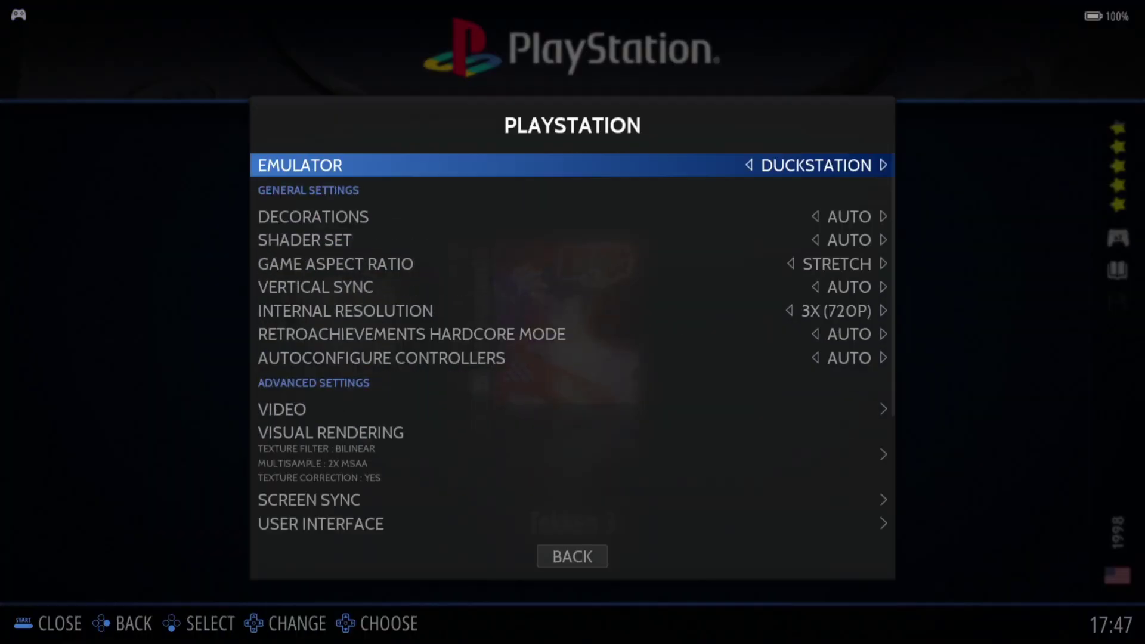
pyautogui.press('Down')
pyautogui.press('Down')
pyautogui.press('Down')
pyautogui.press('Return')
pyautogui.press('Down')
pyautogui.press('Down')
pyautogui.press('Down')
pyautogui.press('Down')
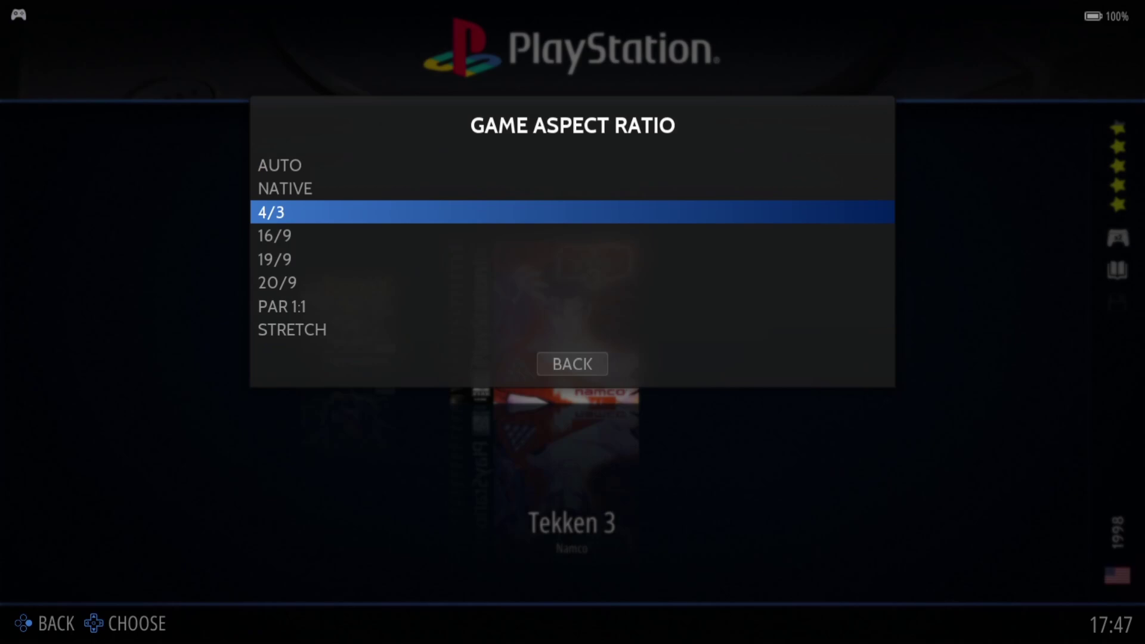
pyautogui.press('Return')
pyautogui.press('Down')
pyautogui.press('Escape')
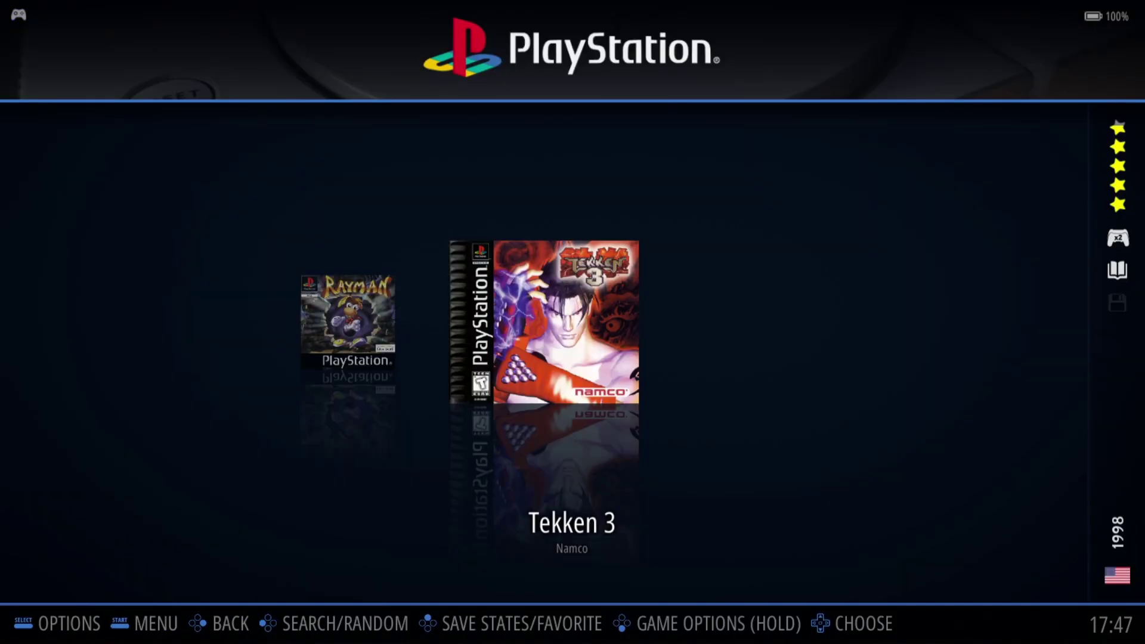
# Step: Launch Tekken 3 to check the 4/3 picture with its decoration, and close the DuckStation window from Windows
pyautogui.press('Return')
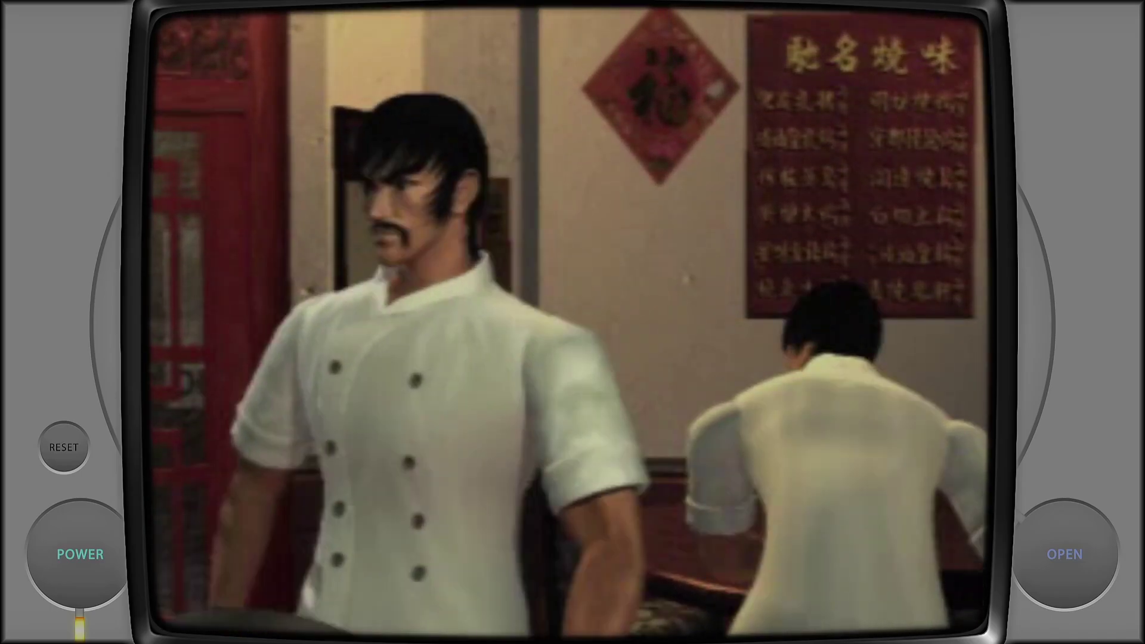
pyautogui.press('super')
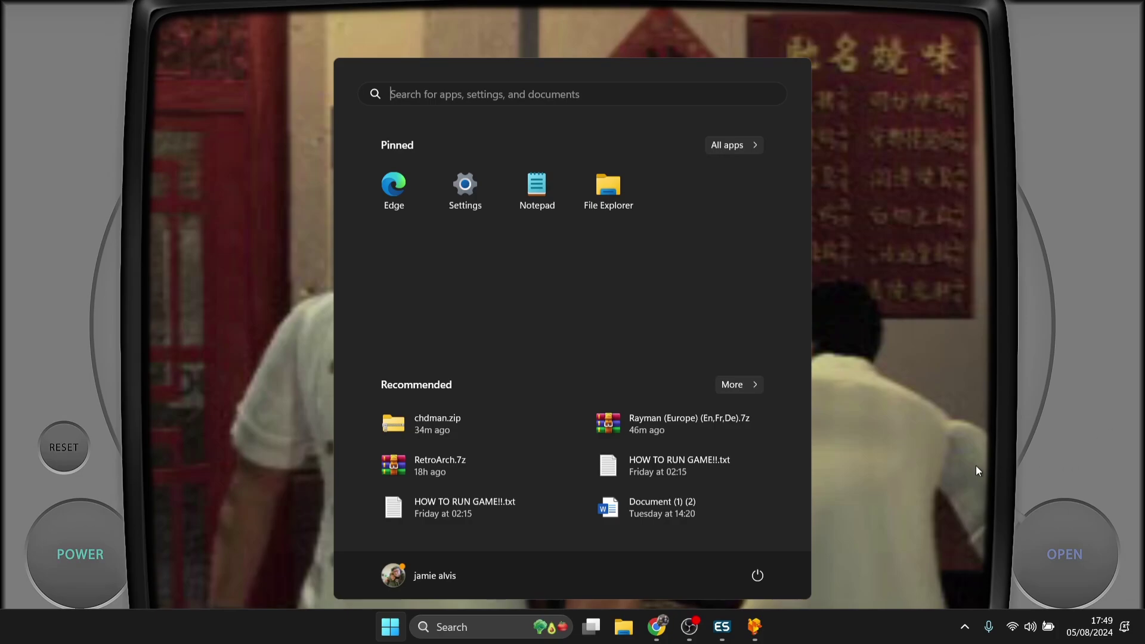
pyautogui.rightClick(755, 634)
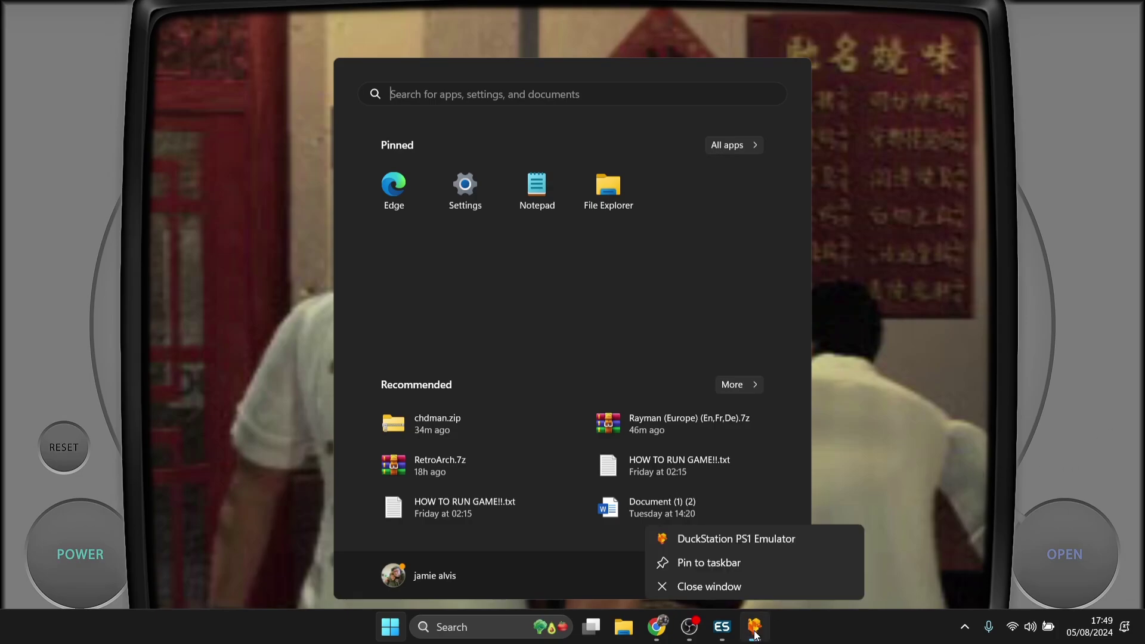
pyautogui.click(709, 586)
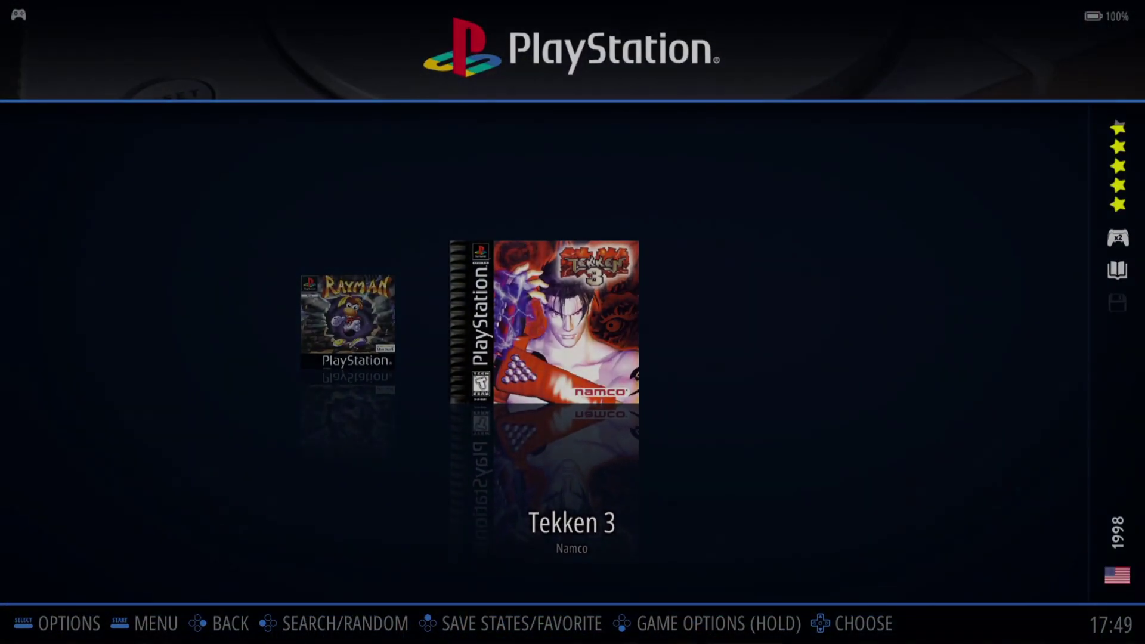